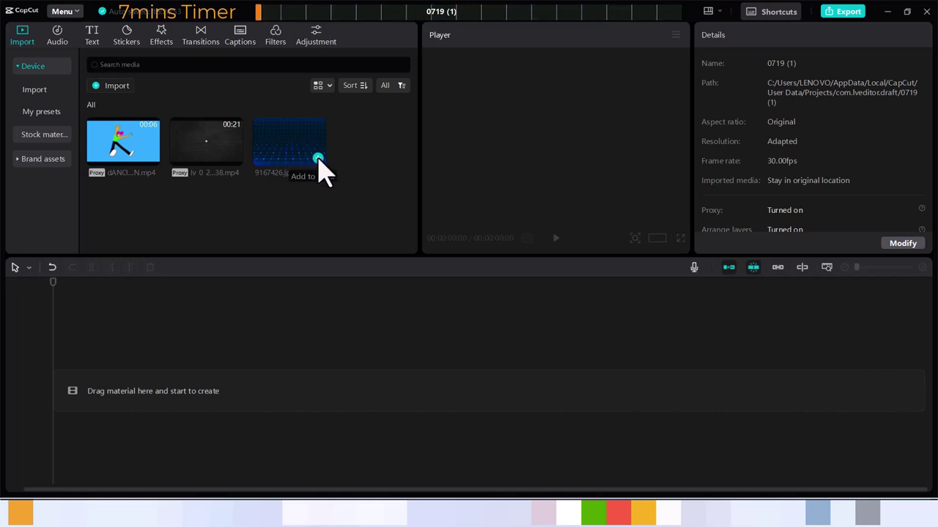
- Add the 9167426.jpg grid background to the timeline and extend its duration to 00:00:20:20
{"action": "left_click", "coordinate": [318, 159]}
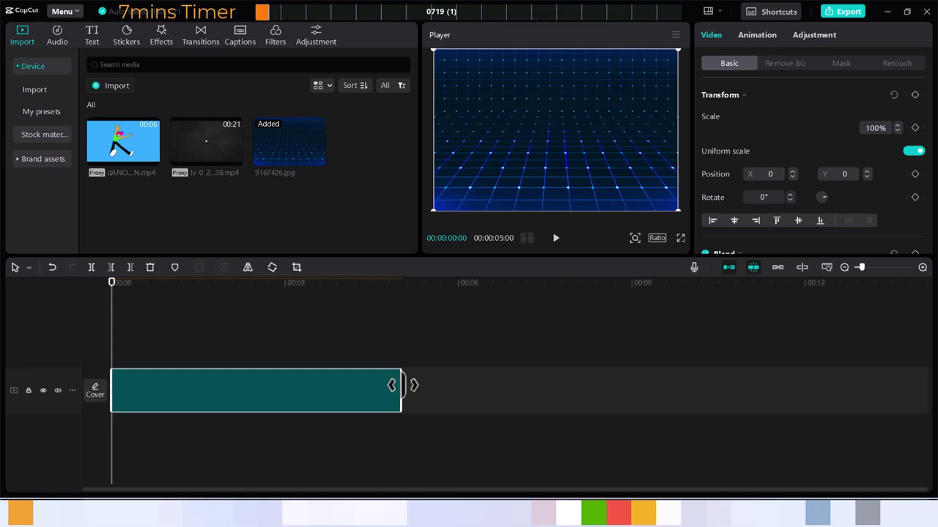
{"action": "left_click_drag", "start_coordinate": [401, 386], "coordinate": [565, 393]}
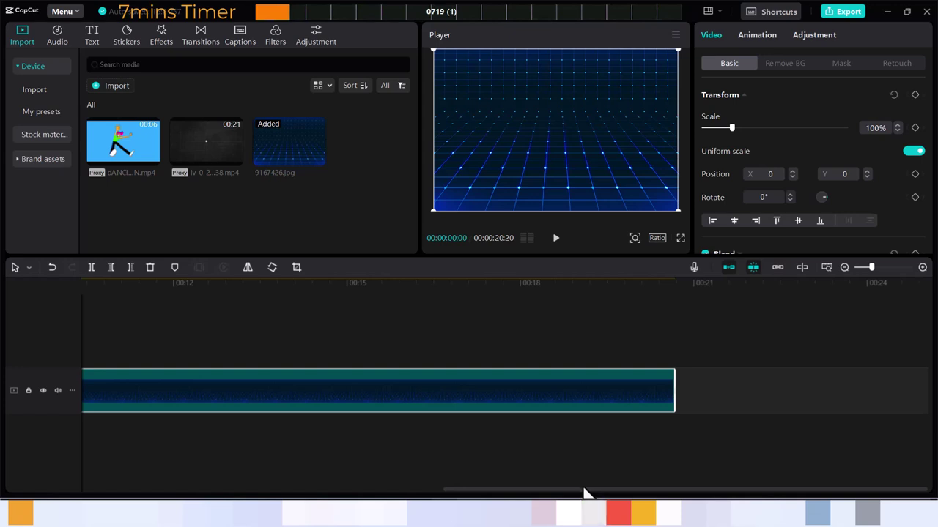
{"action": "left_click_drag", "start_coordinate": [585, 494], "coordinate": [136, 496]}
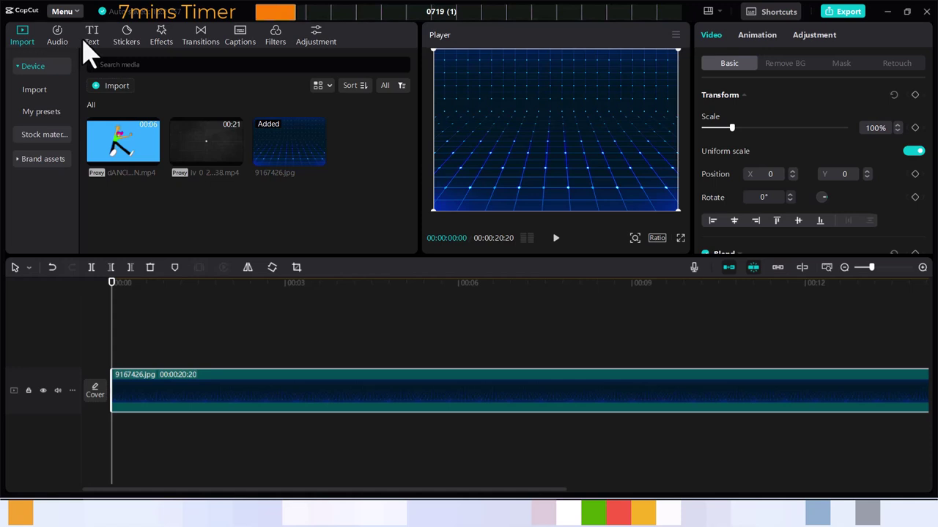
- Apply the Spectrum Scan video effect to the background clip and return the playhead to the start
{"action": "left_click", "coordinate": [162, 46]}
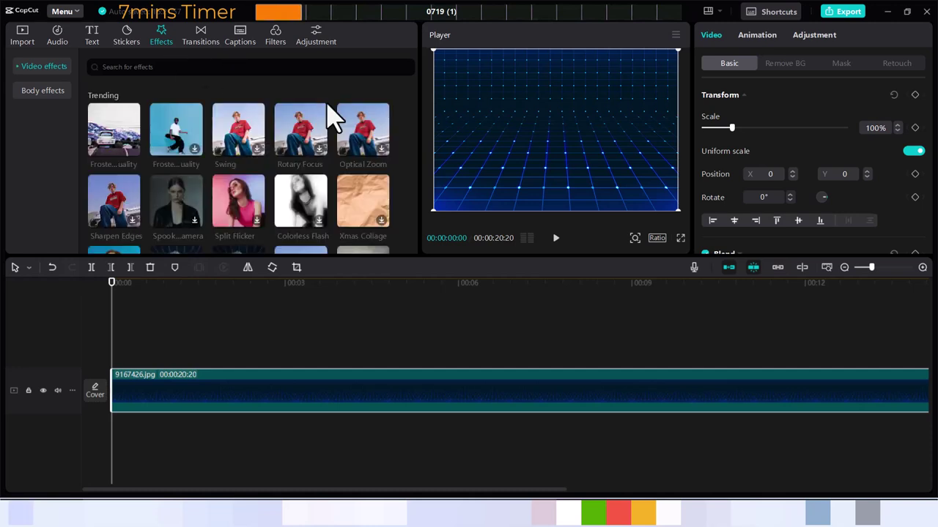
{"action": "left_click_drag", "start_coordinate": [164, 144], "coordinate": [129, 384]}
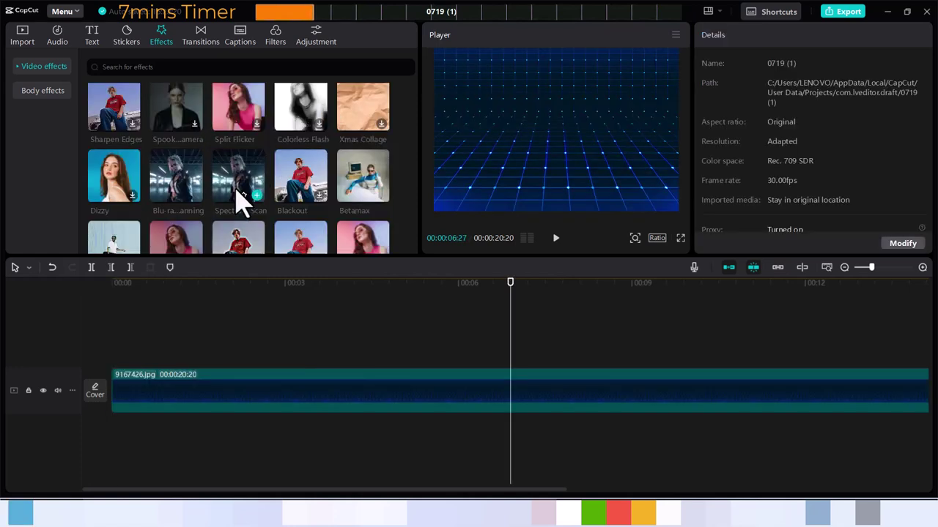
{"action": "left_click_drag", "start_coordinate": [238, 185], "coordinate": [216, 392]}
{"action": "left_click_drag", "start_coordinate": [510, 293], "coordinate": [105, 341]}
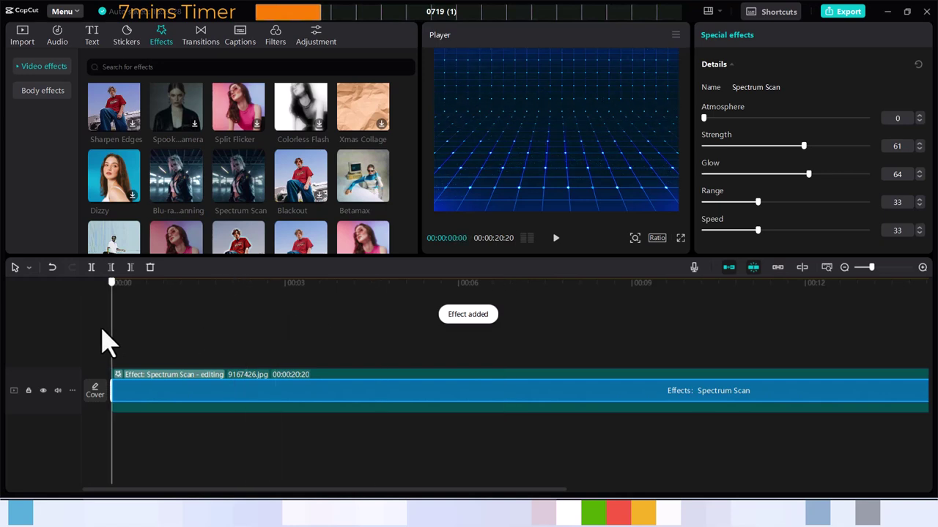
- Add a default text clip at the start and replace its wording with a single period
{"action": "left_click", "coordinate": [21, 44]}
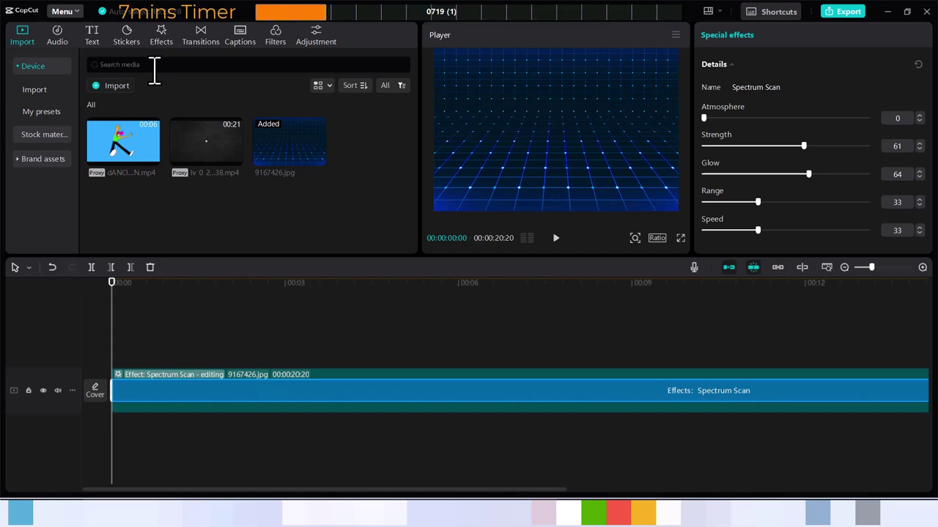
{"action": "left_click", "coordinate": [92, 37]}
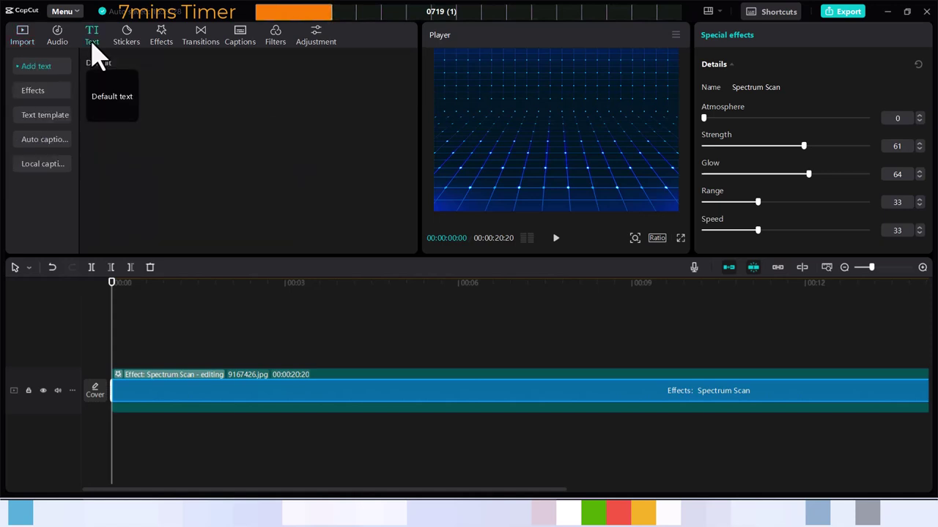
{"action": "left_click", "coordinate": [130, 115]}
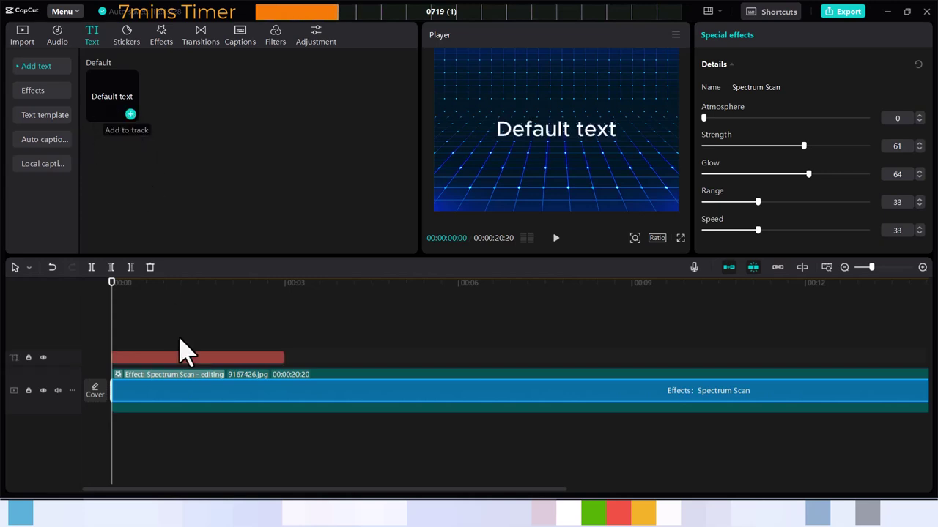
{"action": "left_click", "coordinate": [557, 132]}
{"action": "left_click_drag", "start_coordinate": [751, 94], "coordinate": [701, 94]}
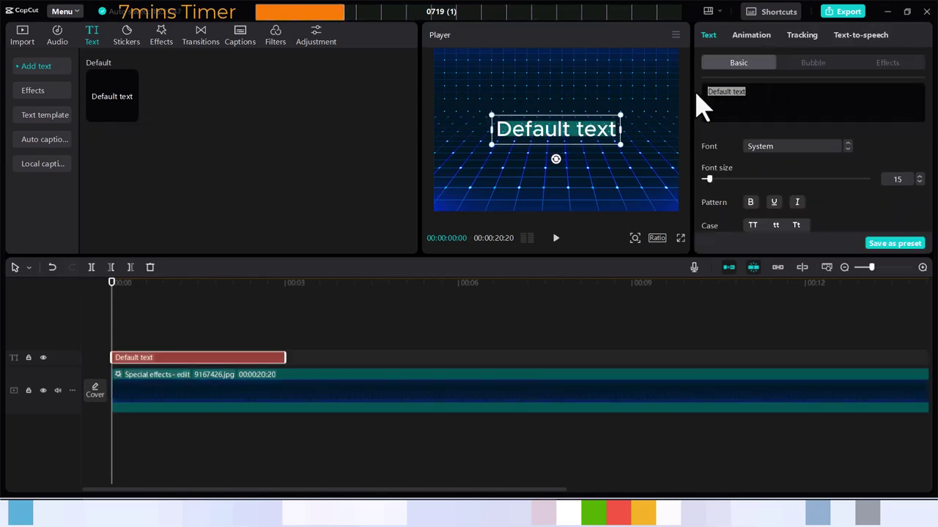
{"action": "key", "text": "BackSpace"}
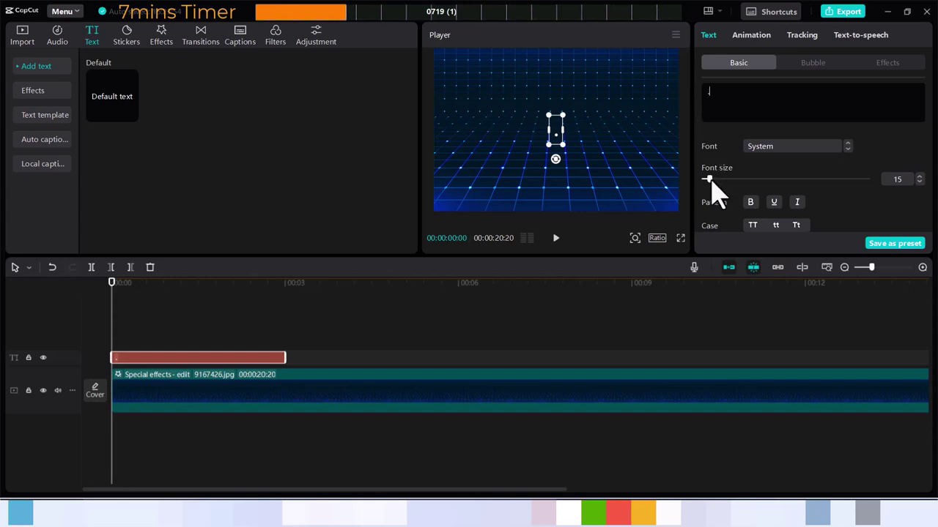
- Enlarge the period to font size 205 and position the resulting dot near the centre of the frame
{"action": "left_click_drag", "start_coordinate": [709, 180], "coordinate": [840, 180]}
{"action": "left_click_drag", "start_coordinate": [557, 206], "coordinate": [552, 115]}
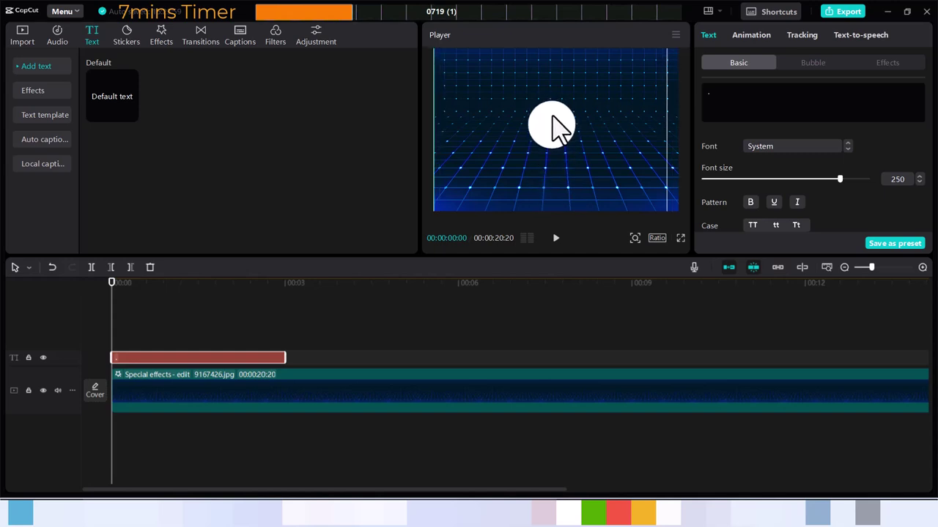
{"action": "left_click_drag", "start_coordinate": [839, 180], "coordinate": [814, 183]}
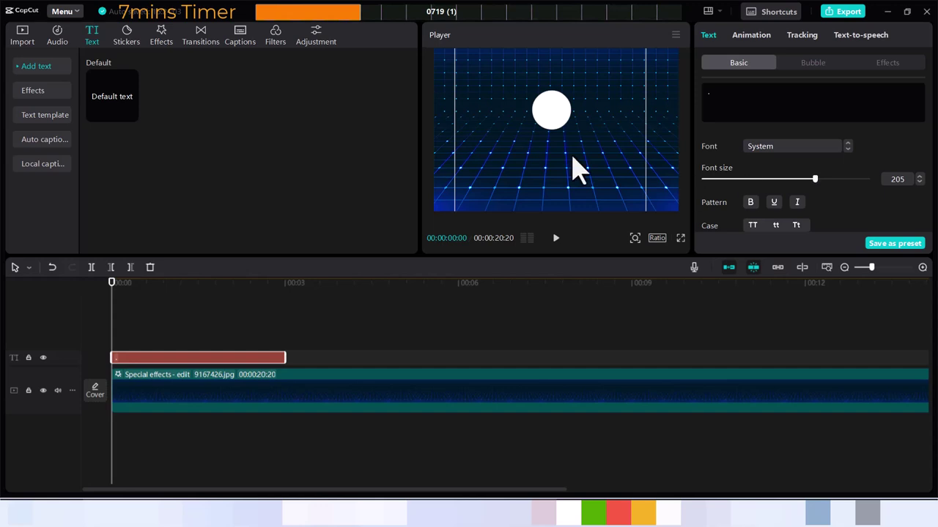
{"action": "left_click_drag", "start_coordinate": [556, 120], "coordinate": [560, 143]}
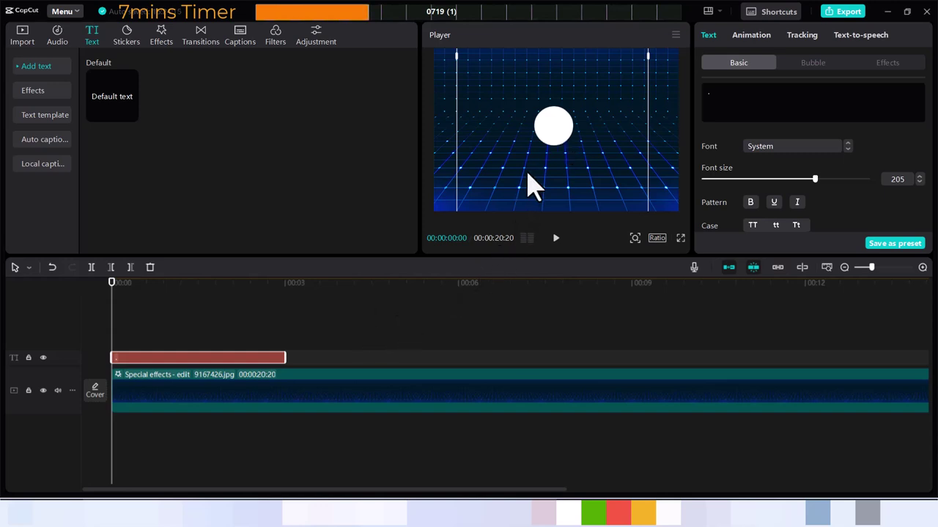
- Duplicate the dot text clip onto a new track above and hide the duplicate's track
{"action": "right_click", "coordinate": [213, 359]}
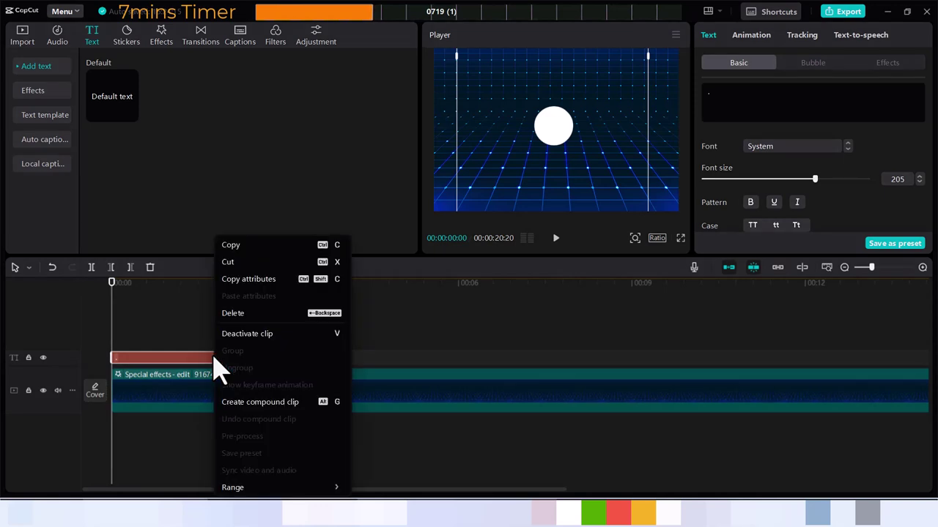
{"action": "left_click", "coordinate": [236, 246]}
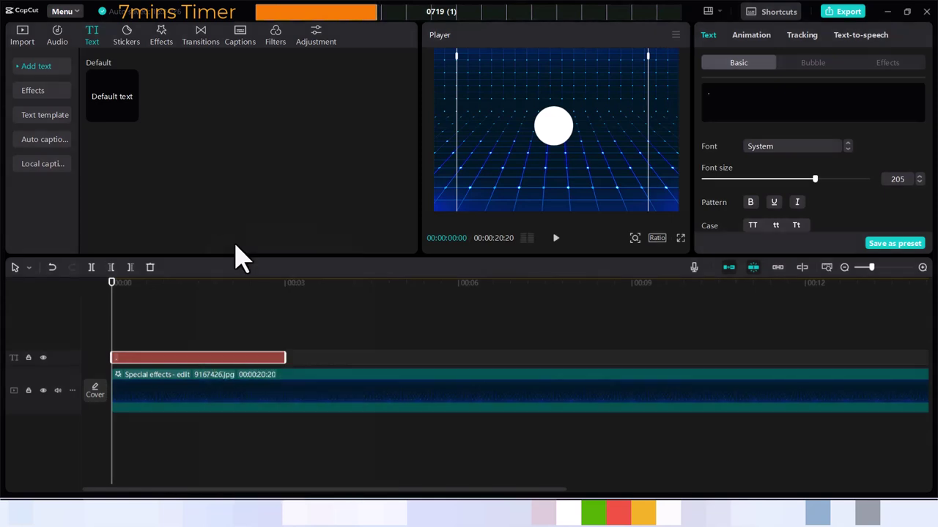
{"action": "right_click", "coordinate": [193, 341]}
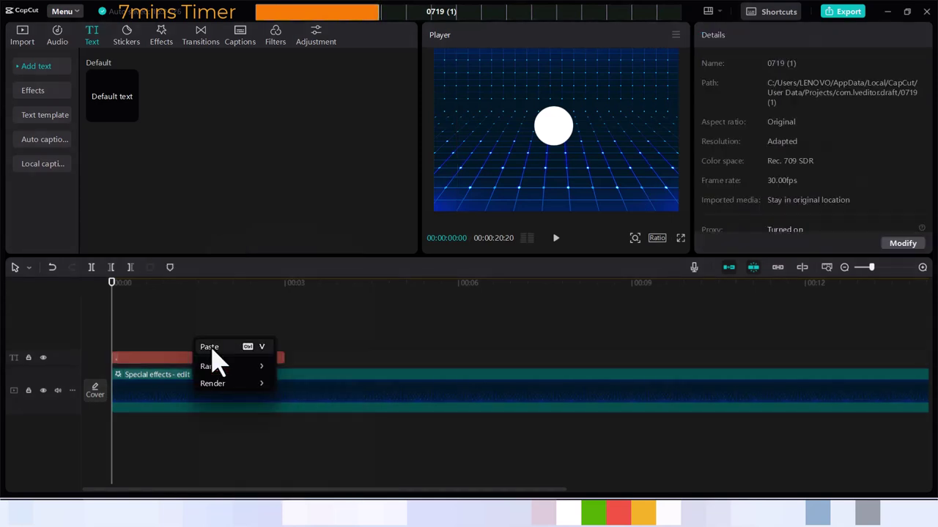
{"action": "left_click", "coordinate": [209, 347]}
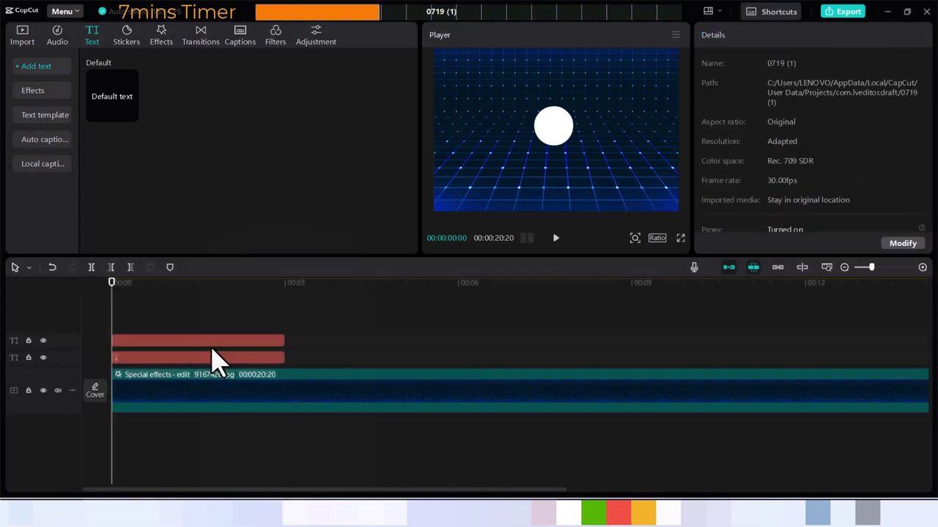
{"action": "left_click", "coordinate": [43, 341]}
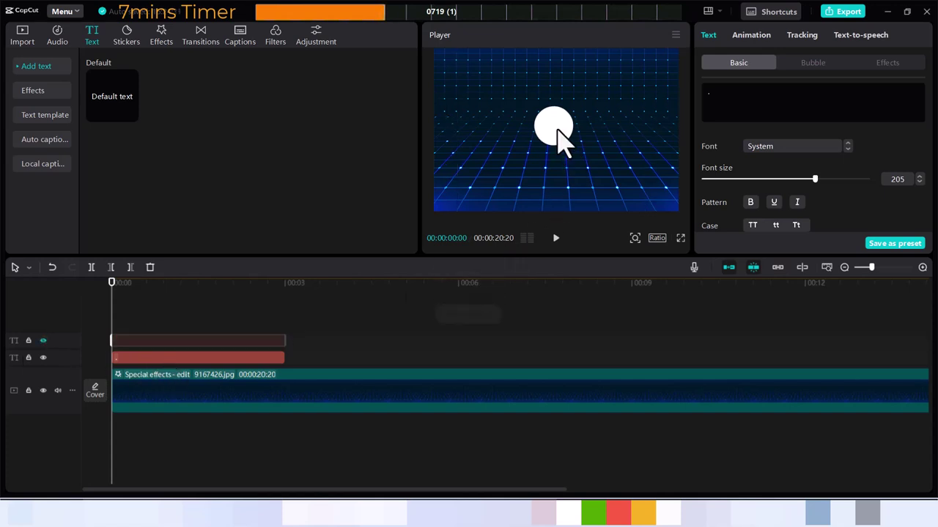
- Scale the original dot to 24%, place it at about X -100, Y 417, and set starting transform keyframes
{"action": "left_click", "coordinate": [207, 359]}
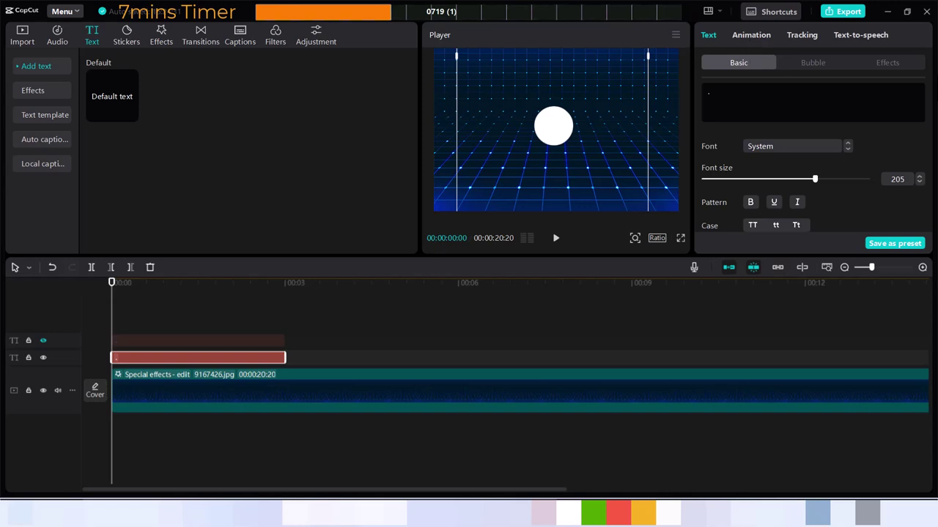
{"action": "mouse_move", "coordinate": [929, 111]}
{"action": "left_mouse_down"}
{"action": "mouse_move", "coordinate": [928, 143]}
{"action": "mouse_move", "coordinate": [927, 98]}
{"action": "left_mouse_up"}
{"action": "left_click_drag", "start_coordinate": [932, 102], "coordinate": [930, 155]}
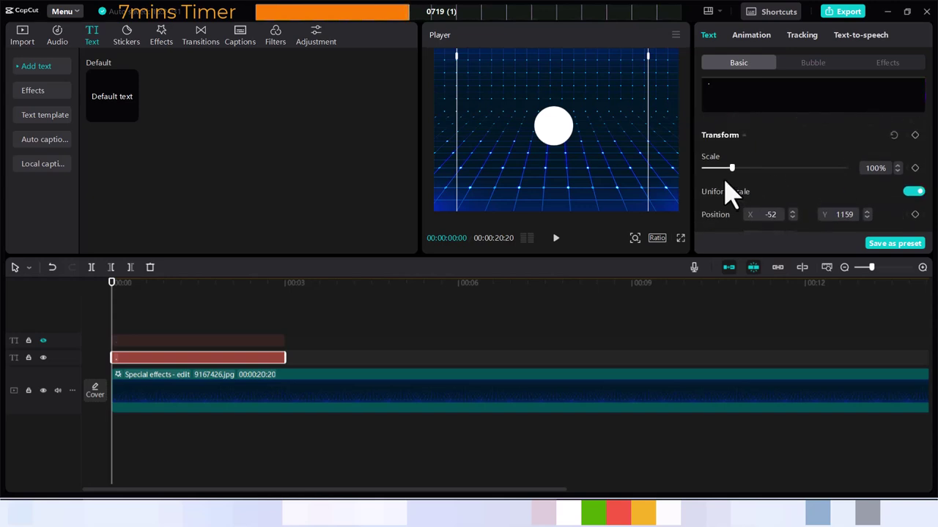
{"action": "left_click_drag", "start_coordinate": [731, 167], "coordinate": [708, 169]}
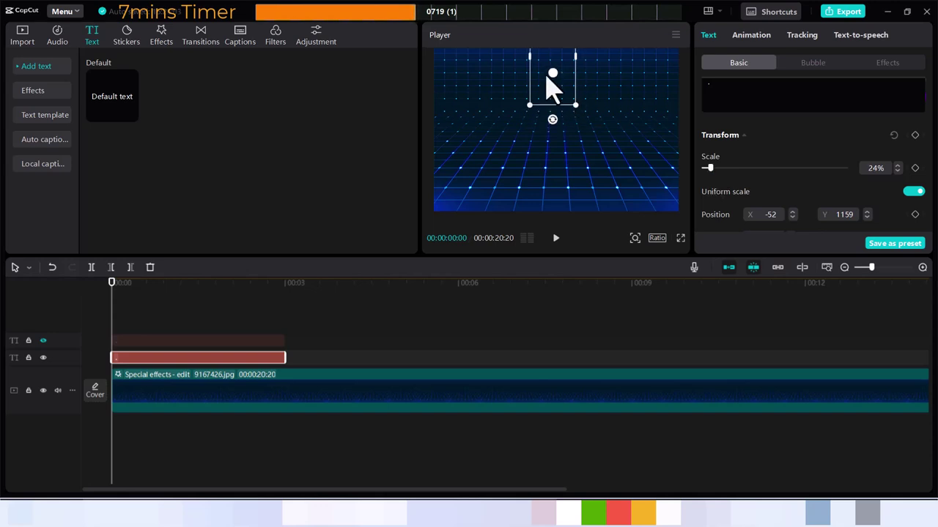
{"action": "left_click_drag", "start_coordinate": [553, 73], "coordinate": [550, 121]}
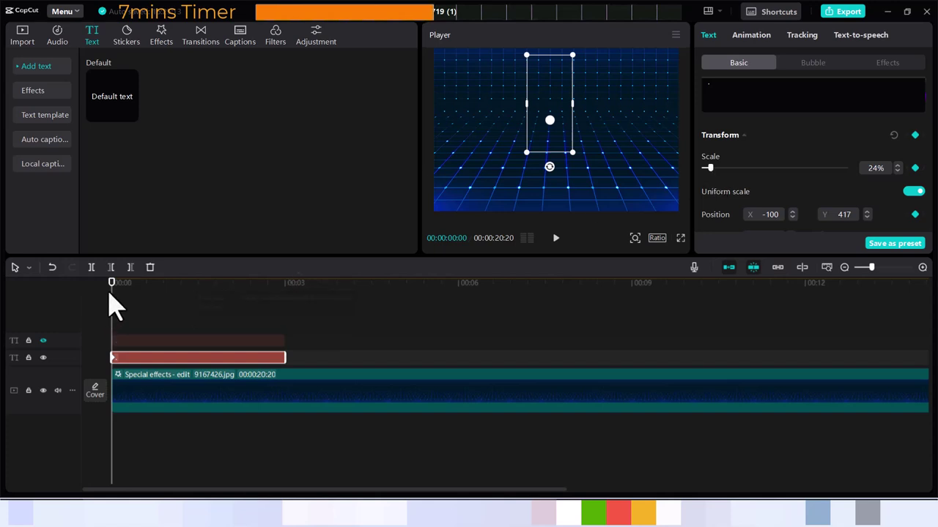
- At 00:00:00:06, keyframe the dot's scale at 108% and its position at X 0, Y 1174
{"action": "left_click_drag", "start_coordinate": [113, 294], "coordinate": [124, 295]}
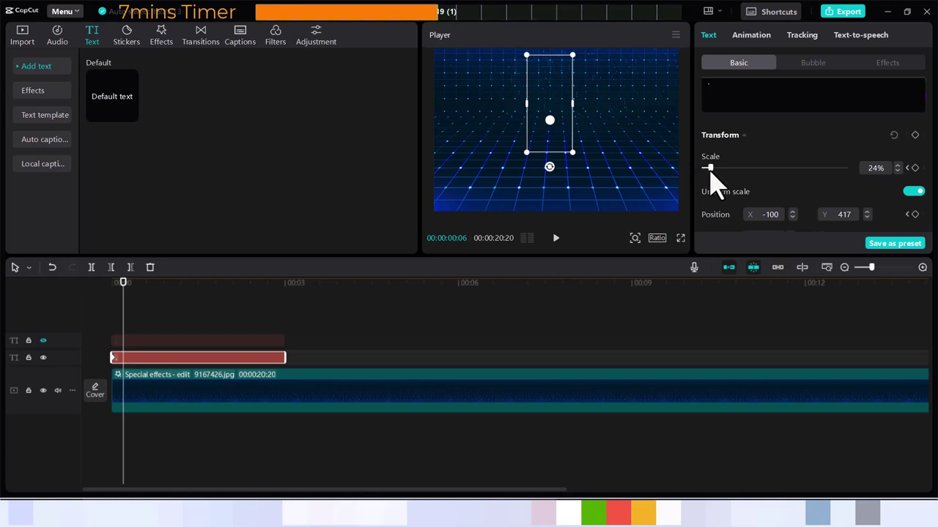
{"action": "left_click_drag", "start_coordinate": [714, 174], "coordinate": [726, 176]}
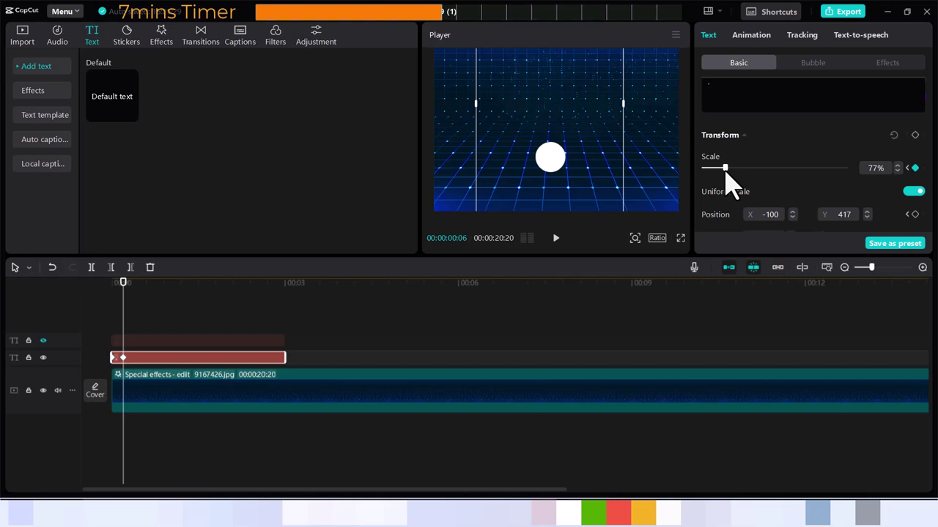
{"action": "left_click_drag", "start_coordinate": [725, 176], "coordinate": [746, 176]}
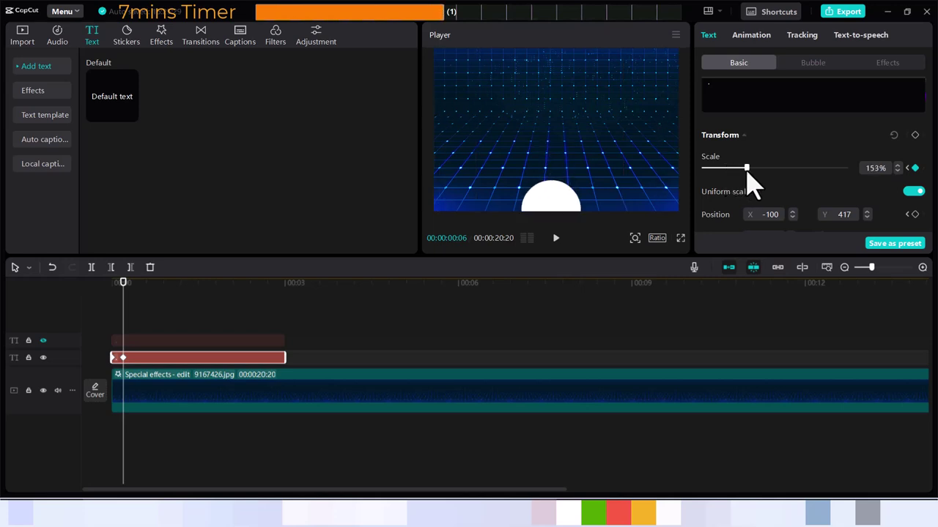
{"action": "left_click_drag", "start_coordinate": [550, 202], "coordinate": [553, 126]}
{"action": "left_click_drag", "start_coordinate": [748, 168], "coordinate": [734, 175]}
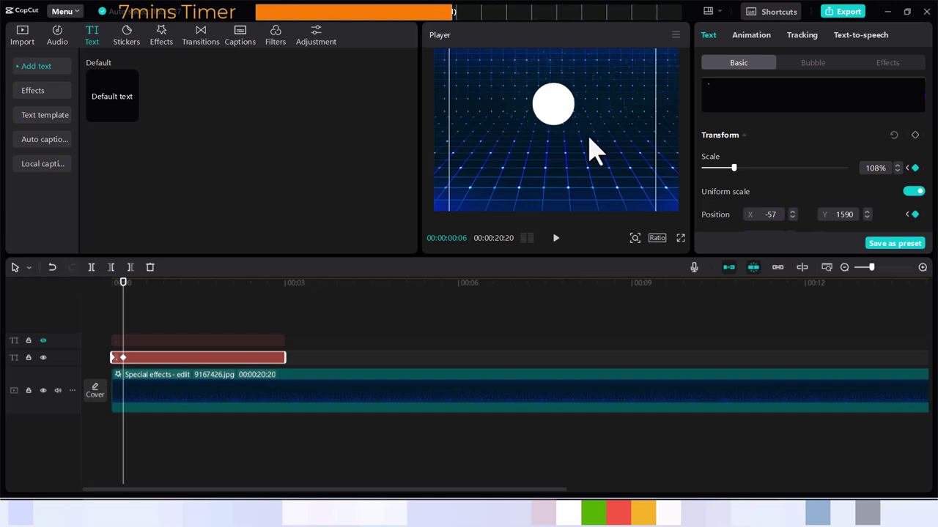
{"action": "left_click_drag", "start_coordinate": [559, 108], "coordinate": [565, 131]}
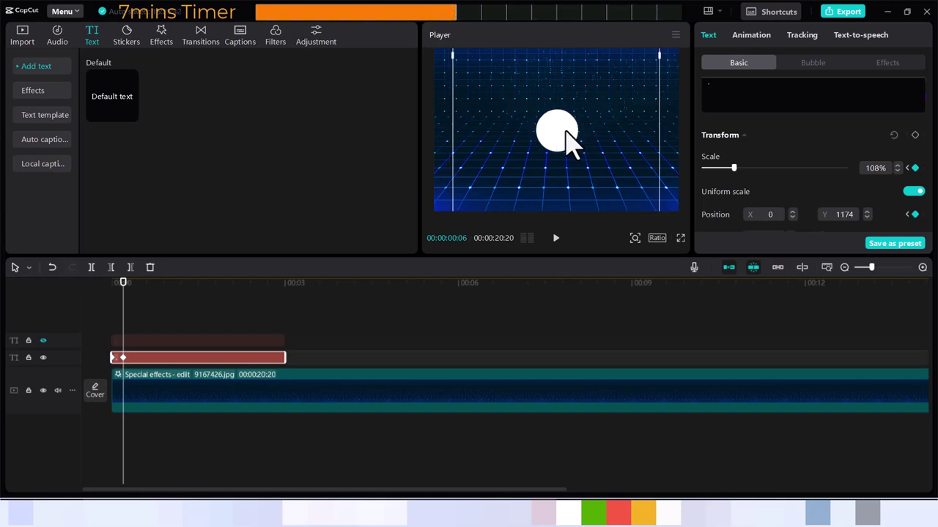
- At 00:00:00:15, keyframe the dot shifted left to about X -881, Y 1159
{"action": "left_click_drag", "start_coordinate": [124, 288], "coordinate": [142, 294]}
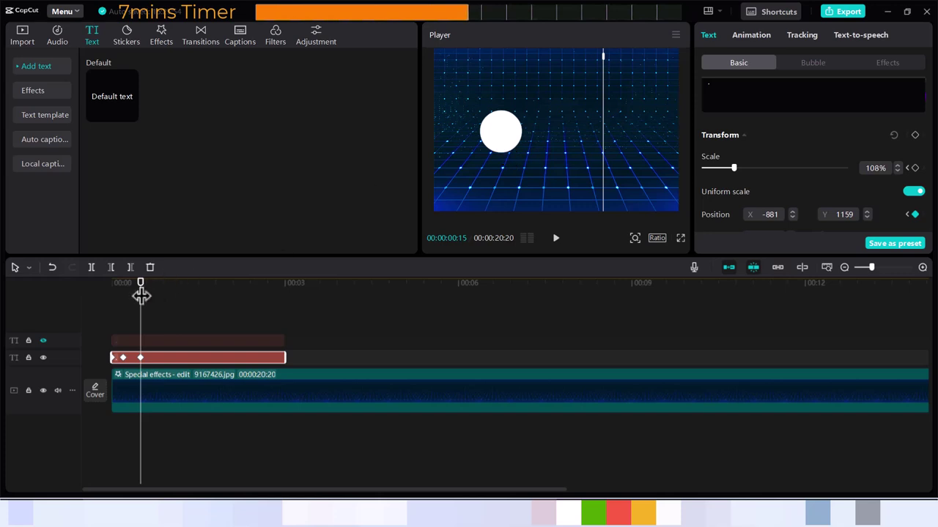
{"action": "left_click_drag", "start_coordinate": [143, 293], "coordinate": [140, 293]}
- Add another default text clip at 00:00:00:15 and replace its wording with a row of underscores
{"action": "left_click", "coordinate": [130, 115]}
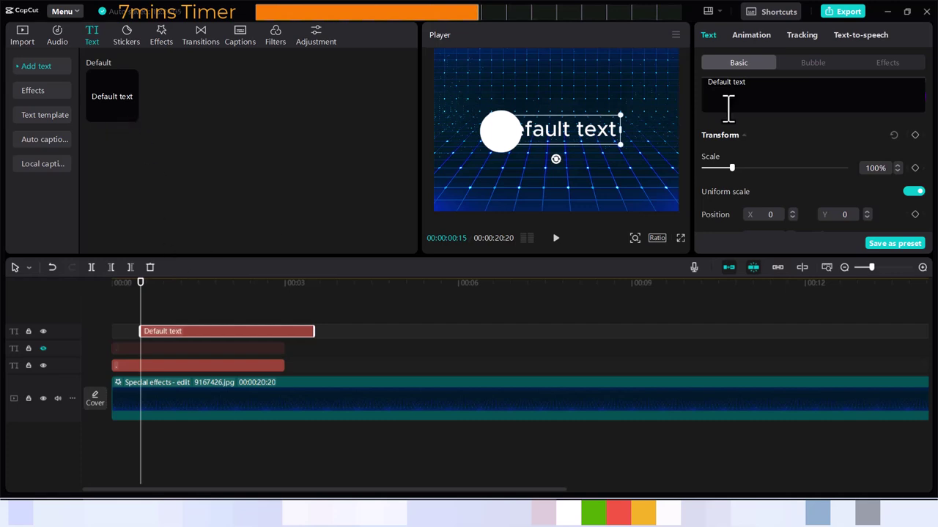
{"action": "left_click_drag", "start_coordinate": [767, 85], "coordinate": [702, 83]}
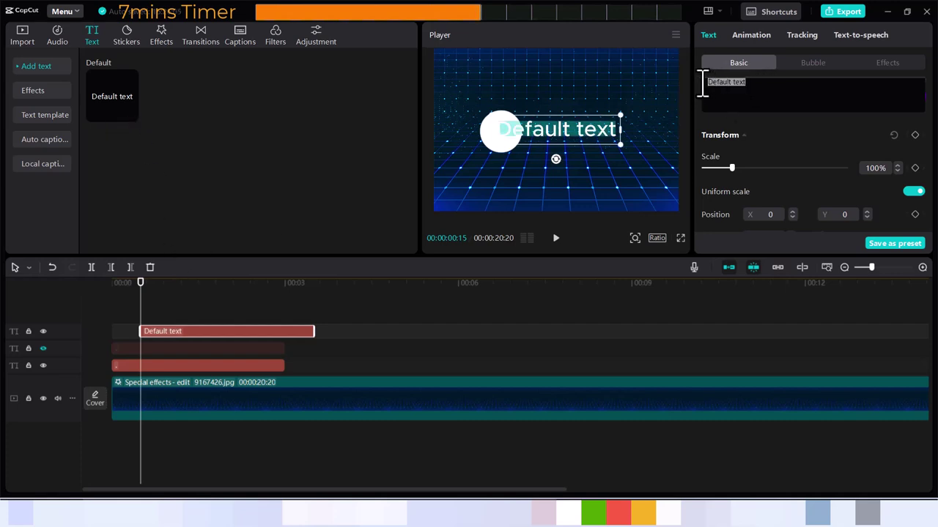
{"action": "key", "text": "BackSpace"}
{"action": "type", "text": "____"}
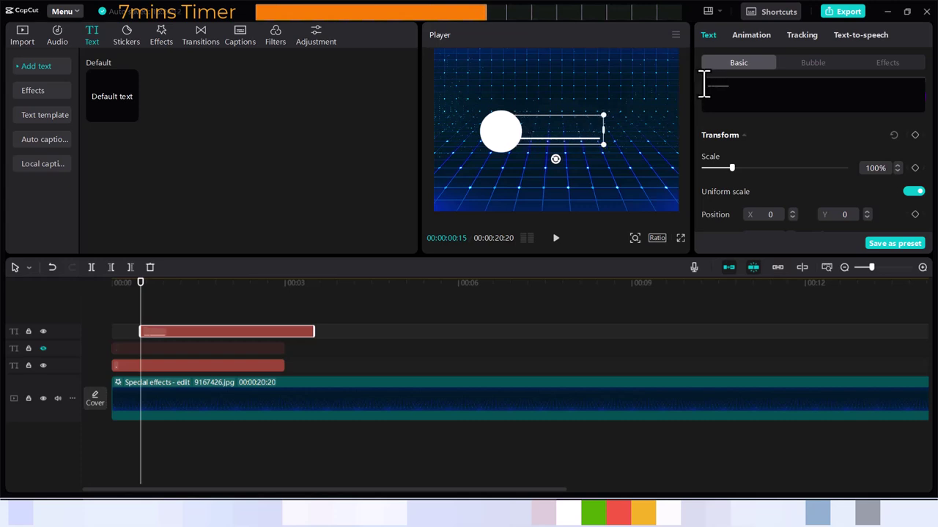
- Turn off uniform scaling for the underscore line and set its width to 119% and height to 248%
{"action": "left_click_drag", "start_coordinate": [735, 167], "coordinate": [738, 168]}
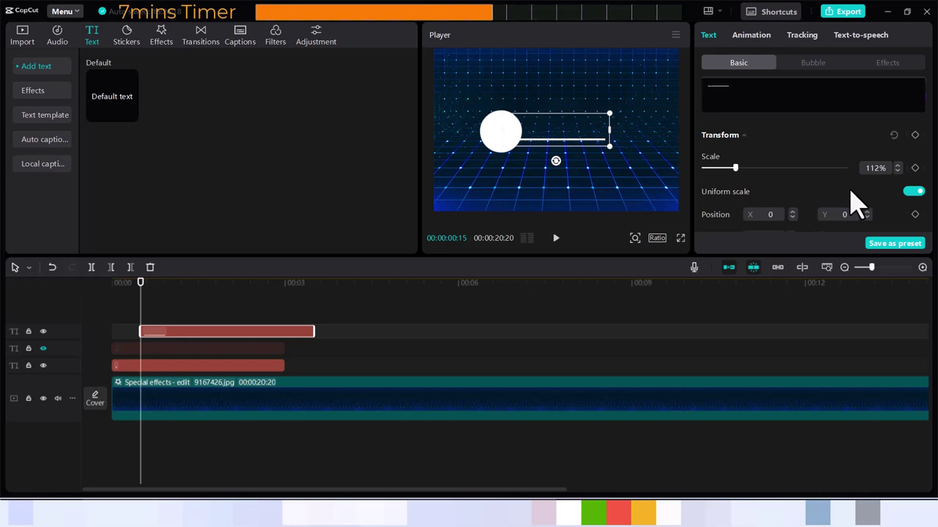
{"action": "left_click", "coordinate": [914, 192]}
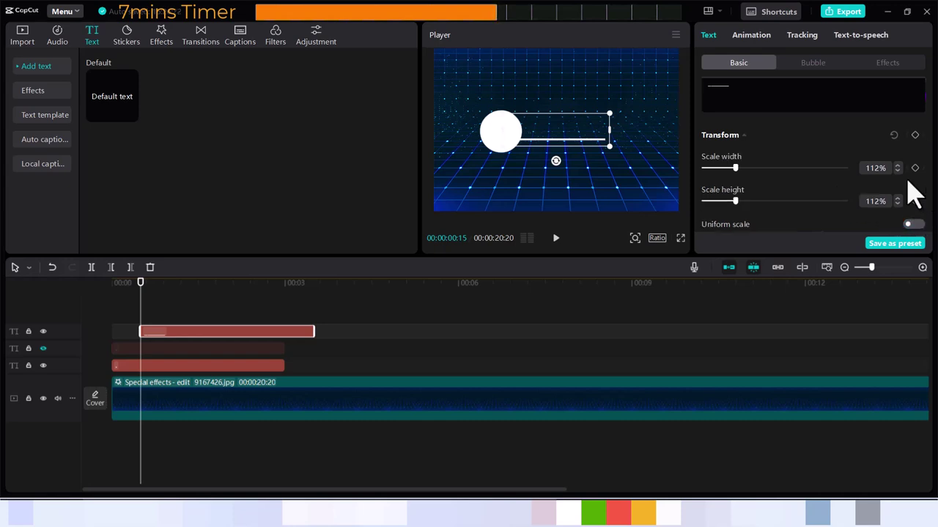
{"action": "left_click_drag", "start_coordinate": [742, 172], "coordinate": [775, 201]}
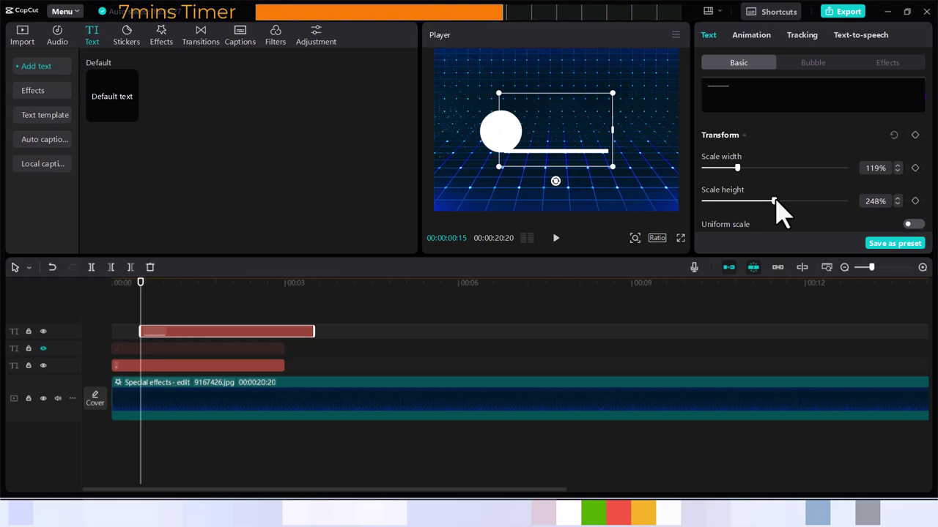
- Move the underscore line up level with the dot's centre and turn its clip into a compound clip
{"action": "left_click_drag", "start_coordinate": [561, 152], "coordinate": [560, 135]}
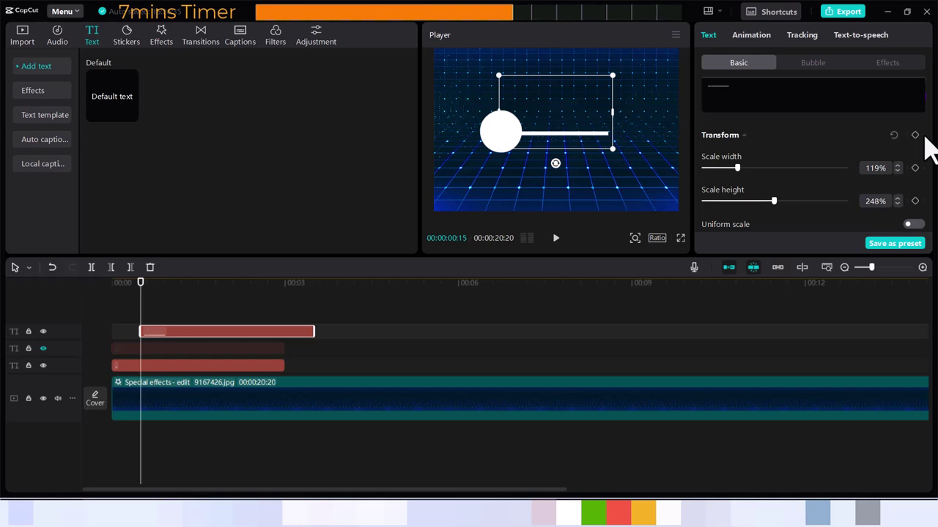
{"action": "left_click_drag", "start_coordinate": [930, 161], "coordinate": [927, 93]}
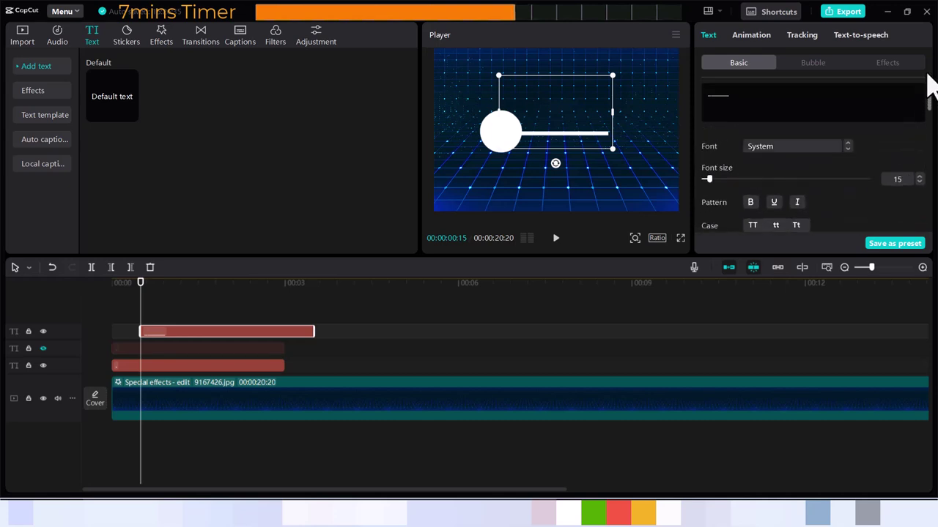
{"action": "right_click", "coordinate": [244, 344]}
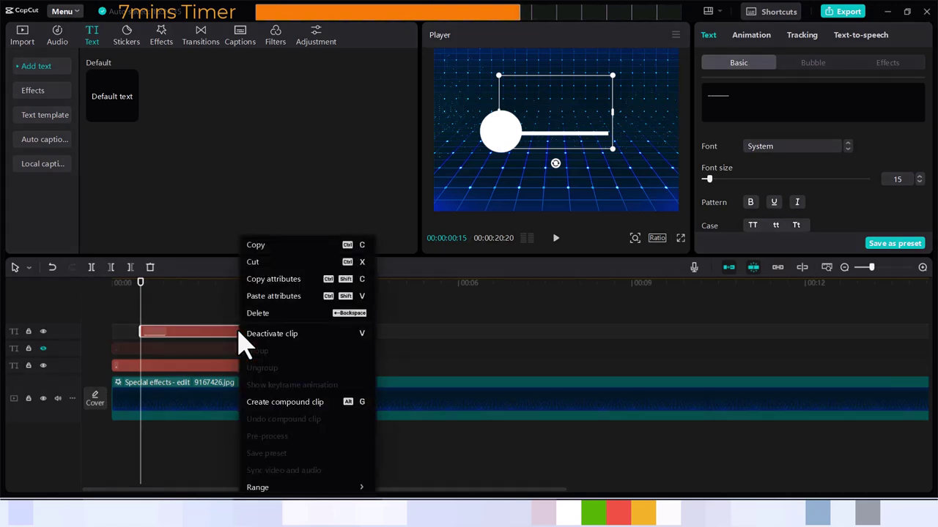
{"action": "left_click", "coordinate": [266, 405]}
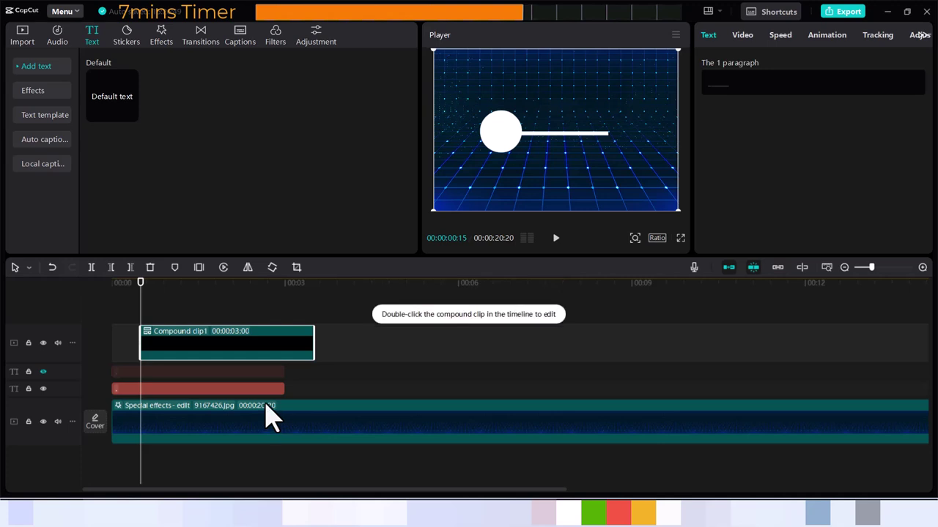
- Trim the end of the underscore compound clip to line up with the dot clips' end, for a duration of 00:00:02:15
{"action": "left_click", "coordinate": [303, 366]}
{"action": "left_click", "coordinate": [287, 358]}
{"action": "left_click", "coordinate": [315, 349]}
{"action": "left_click", "coordinate": [293, 361]}
{"action": "left_click", "coordinate": [243, 347]}
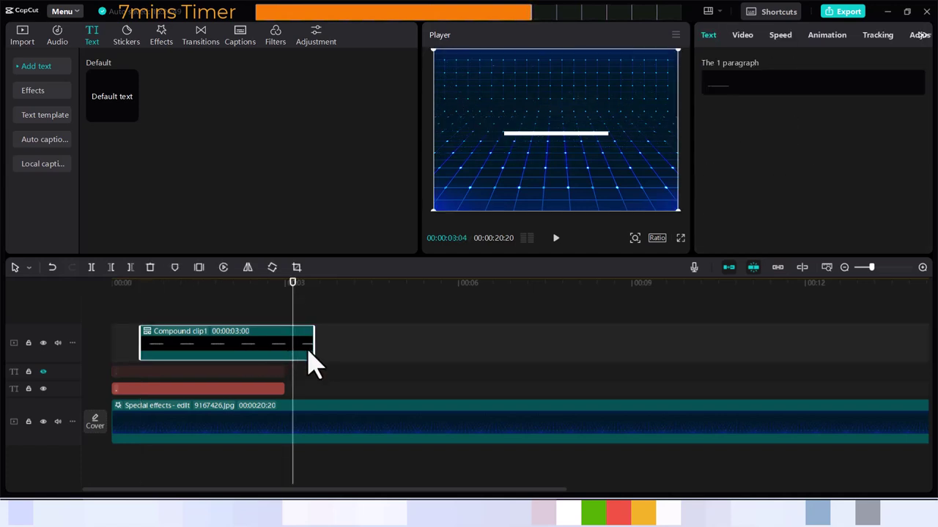
{"action": "mouse_move", "coordinate": [312, 350]}
{"action": "left_mouse_down"}
{"action": "mouse_move", "coordinate": [285, 345]}
{"action": "mouse_move", "coordinate": [326, 352]}
{"action": "left_mouse_up"}
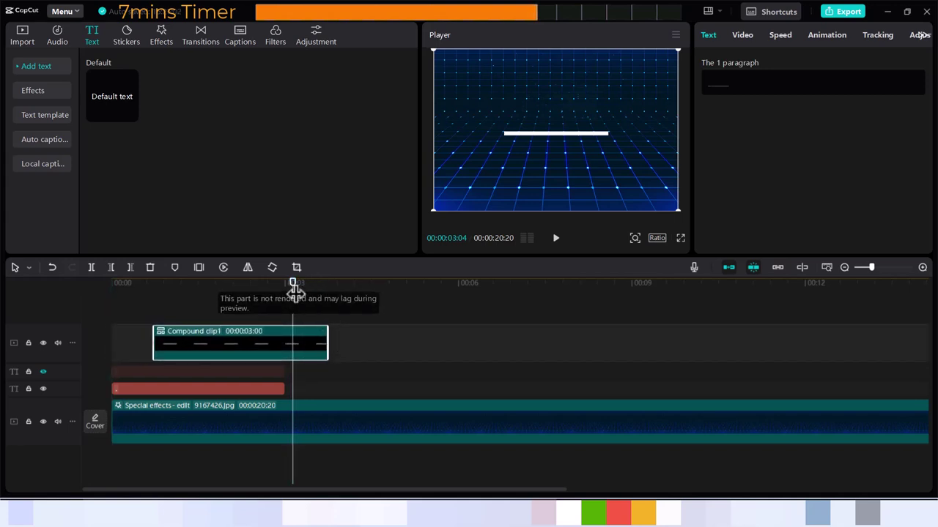
{"action": "key", "text": "ctrl+z"}
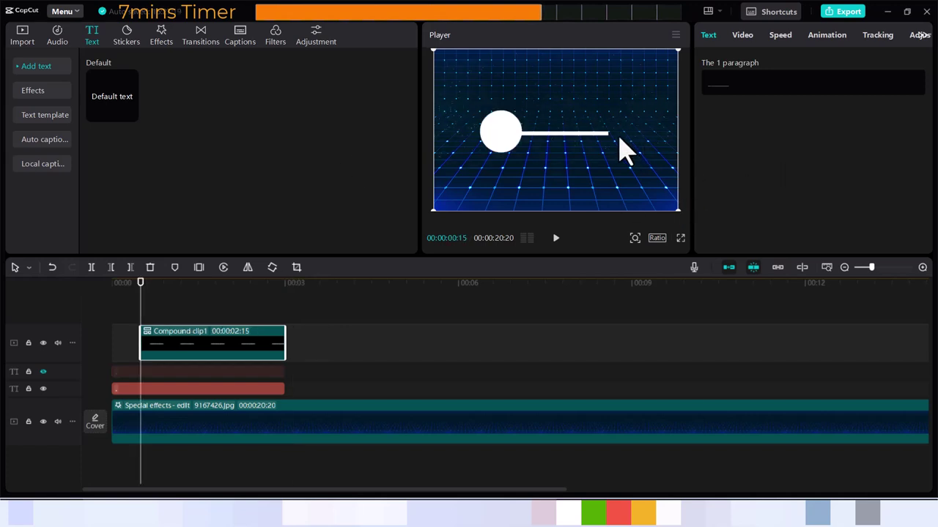
- Apply a Horizontal mask turned upright to the compound clip, keyframed from X -310 at 00:00:00:15 to X 341, Y -34 at 00:00:01:01
{"action": "left_click", "coordinate": [743, 35]}
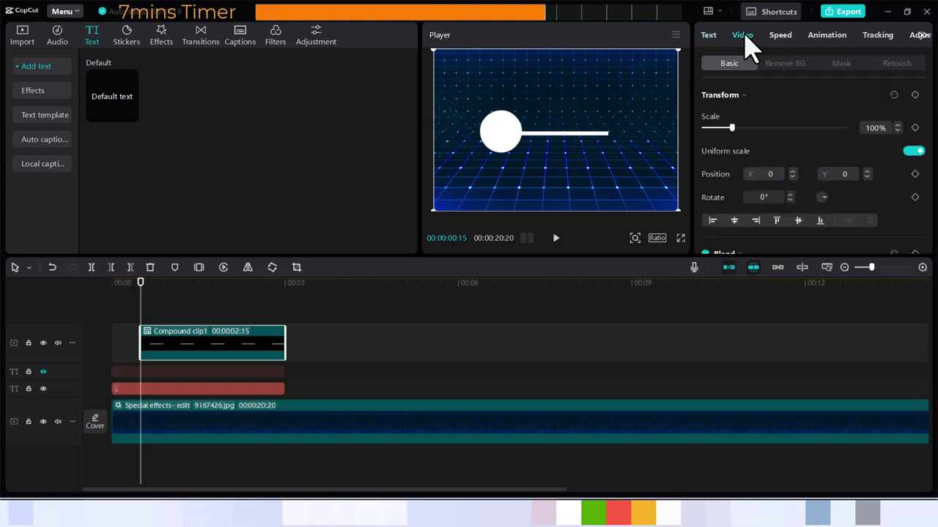
{"action": "left_click", "coordinate": [841, 64]}
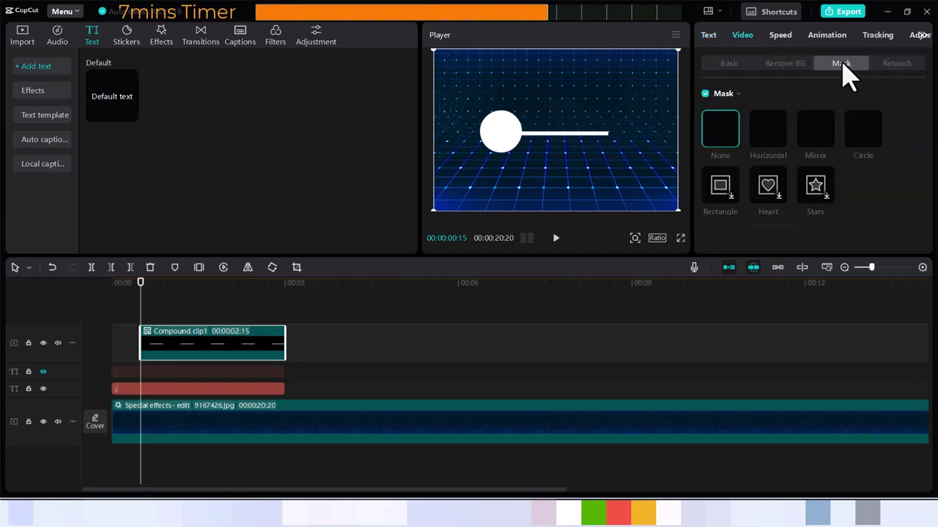
{"action": "left_click", "coordinate": [768, 131]}
{"action": "left_click_drag", "start_coordinate": [554, 145], "coordinate": [517, 139]}
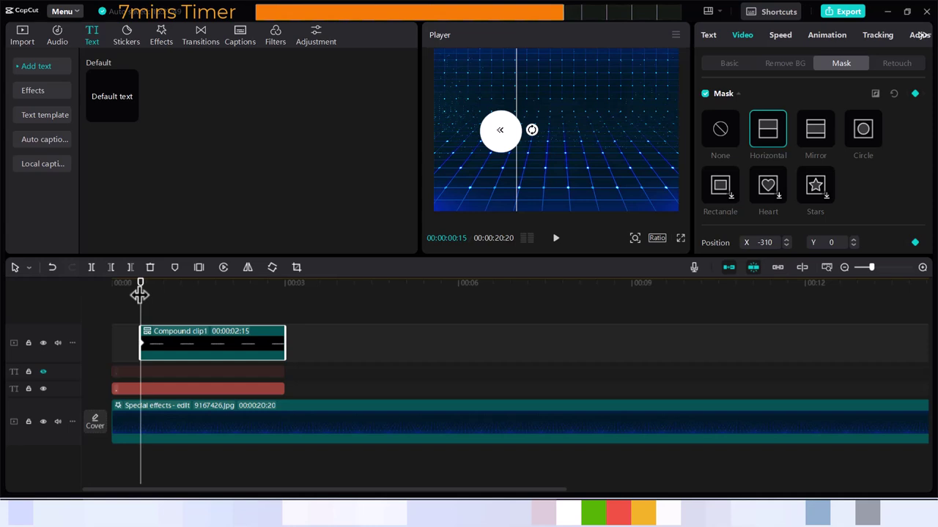
{"action": "left_click_drag", "start_coordinate": [143, 294], "coordinate": [171, 296]}
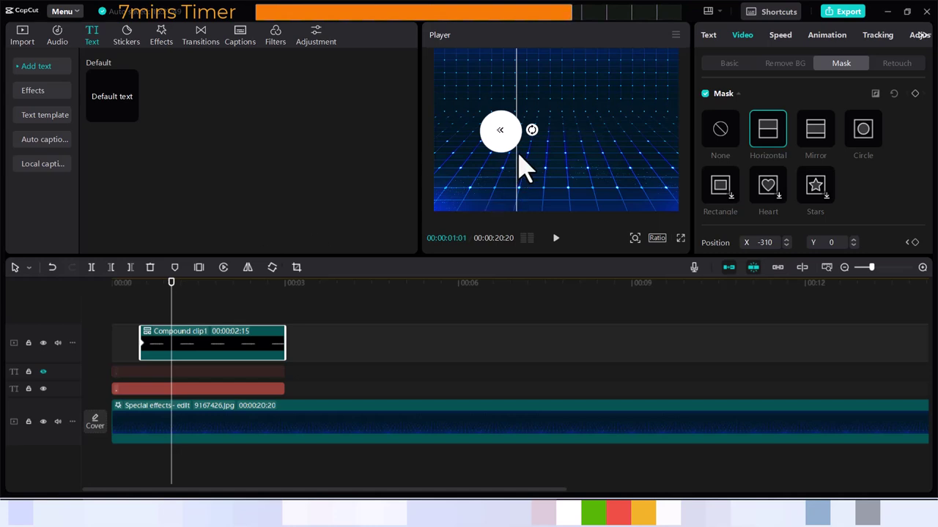
{"action": "left_click_drag", "start_coordinate": [517, 155], "coordinate": [600, 160]}
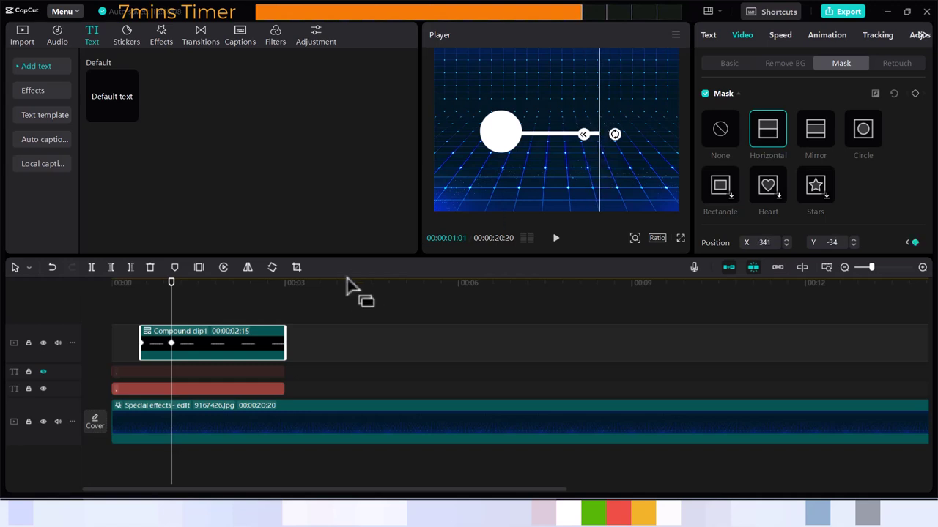
- Unhide the second dot's track and trim the start of its clip to 00:00:01:01
{"action": "left_click", "coordinate": [43, 372]}
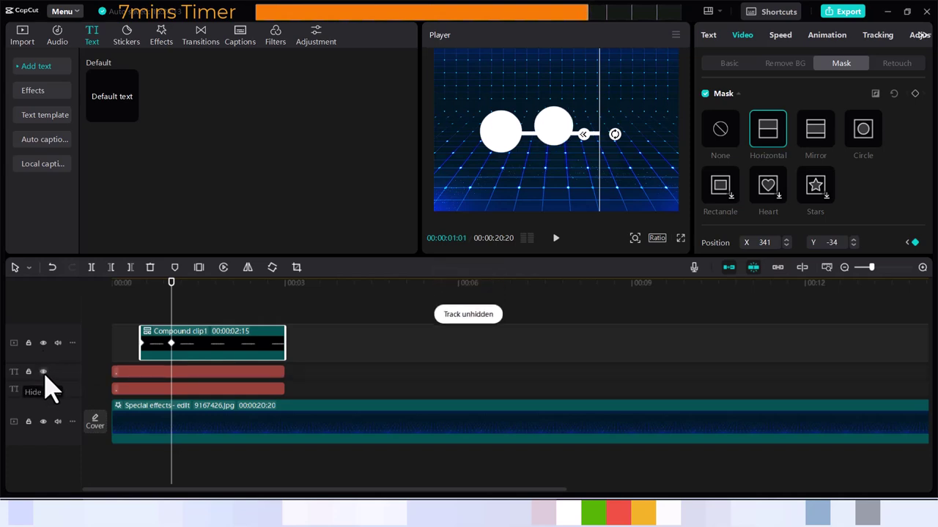
{"action": "left_click", "coordinate": [143, 376]}
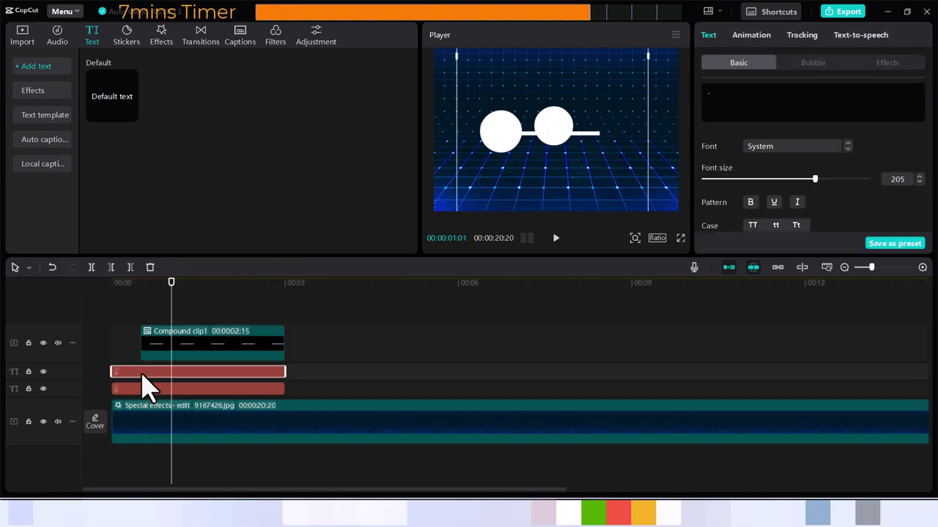
{"action": "left_click_drag", "start_coordinate": [114, 372], "coordinate": [171, 371]}
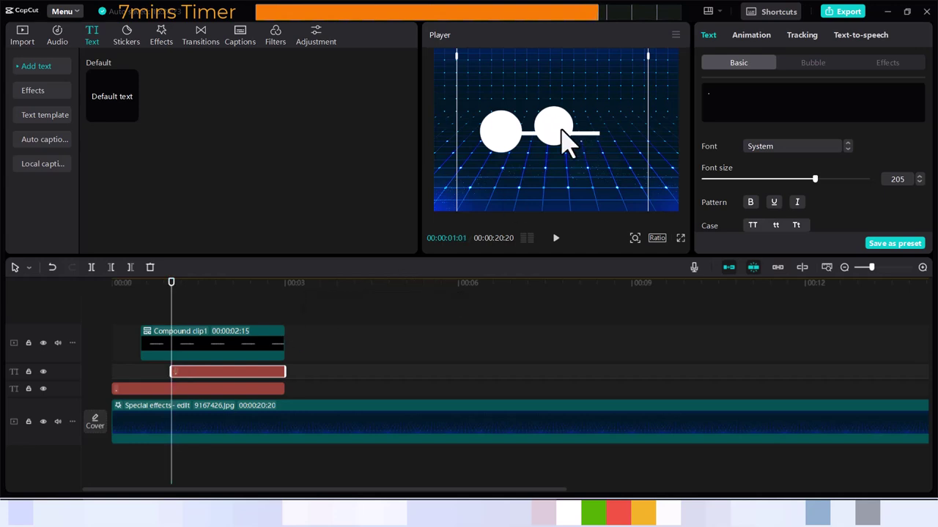
- Place the second dot over the line's right end and set its font size to 227 to match the first dot
{"action": "mouse_move", "coordinate": [561, 138]}
{"action": "left_mouse_down"}
{"action": "mouse_move", "coordinate": [562, 151]}
{"action": "mouse_move", "coordinate": [563, 135]}
{"action": "left_mouse_up"}
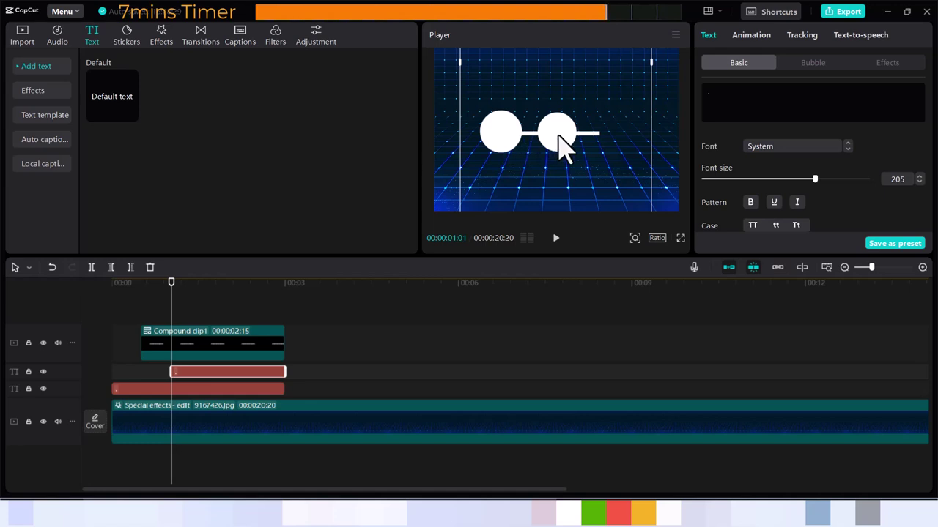
{"action": "left_click_drag", "start_coordinate": [556, 144], "coordinate": [581, 144]}
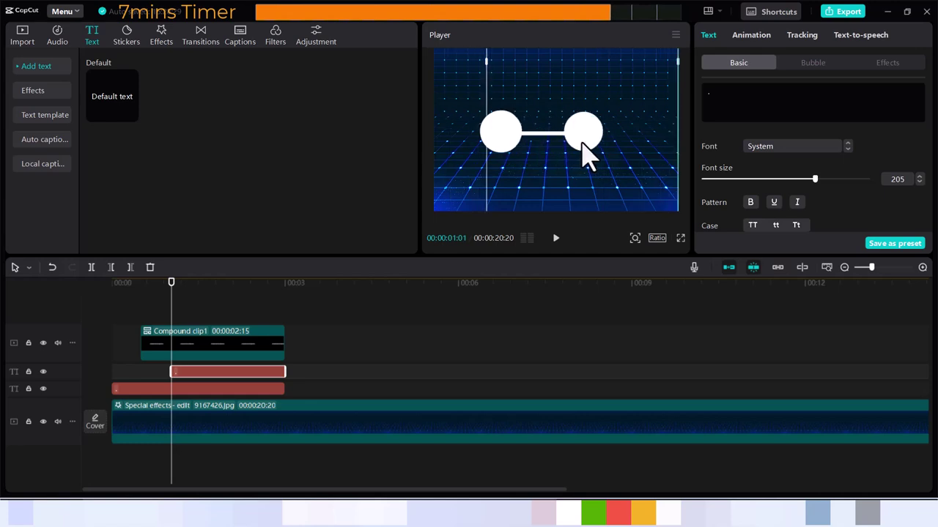
{"action": "left_click_drag", "start_coordinate": [816, 180], "coordinate": [832, 183]}
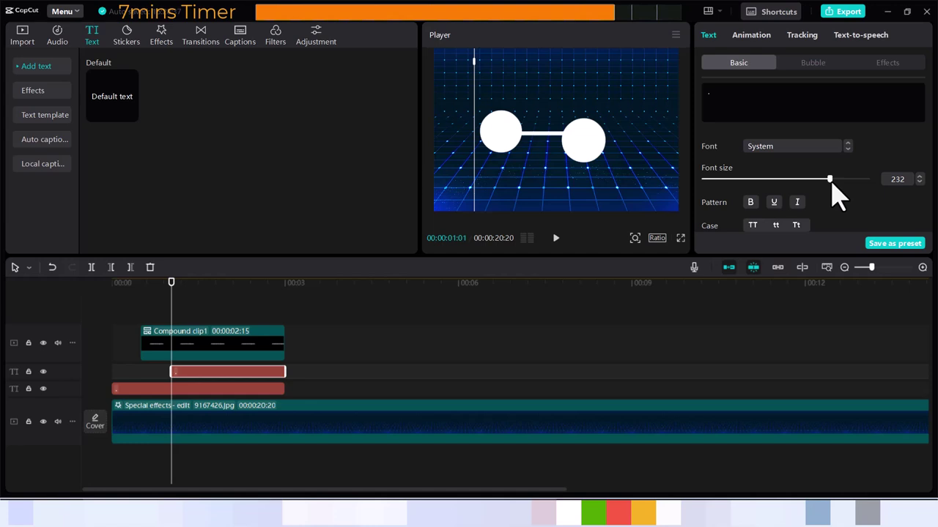
{"action": "left_click_drag", "start_coordinate": [594, 145], "coordinate": [621, 138]}
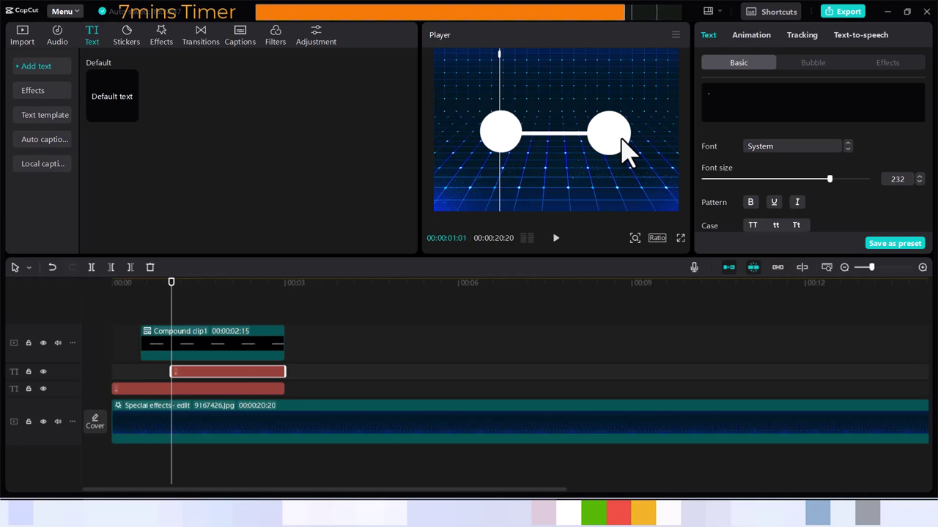
{"action": "left_click_drag", "start_coordinate": [621, 141], "coordinate": [620, 142]}
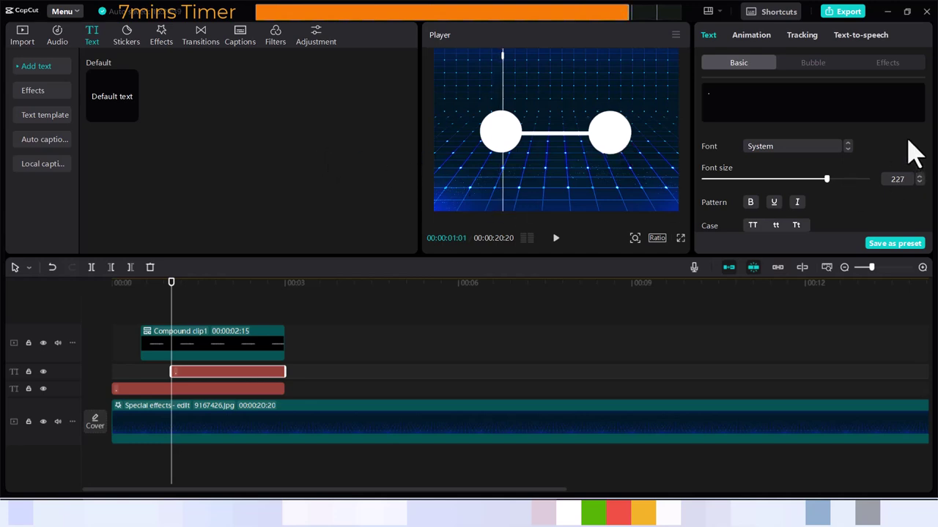
- Keyframe the second dot's colour as white at 00:00:01:01 and as red F14C4C at 00:00:01:04
{"action": "scroll", "coordinate": [929, 139], "scroll_direction": "down", "scroll_amount": 3}
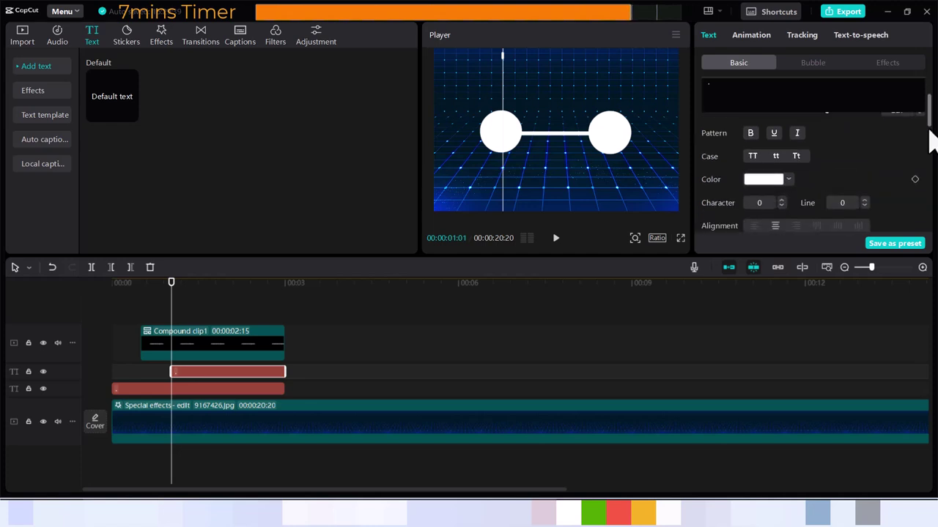
{"action": "scroll", "coordinate": [929, 153], "scroll_direction": "down", "scroll_amount": 1}
{"action": "scroll", "coordinate": [931, 143], "scroll_direction": "up", "scroll_amount": 3}
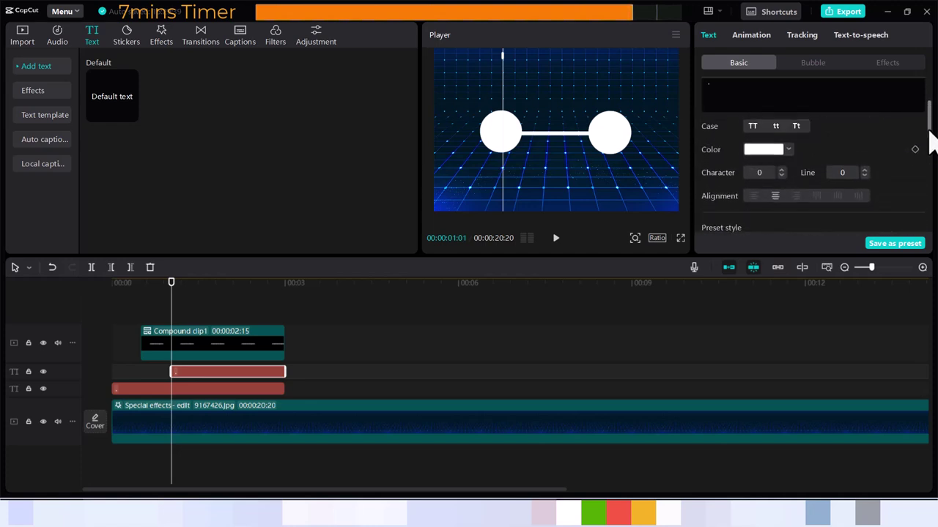
{"action": "left_click", "coordinate": [915, 151]}
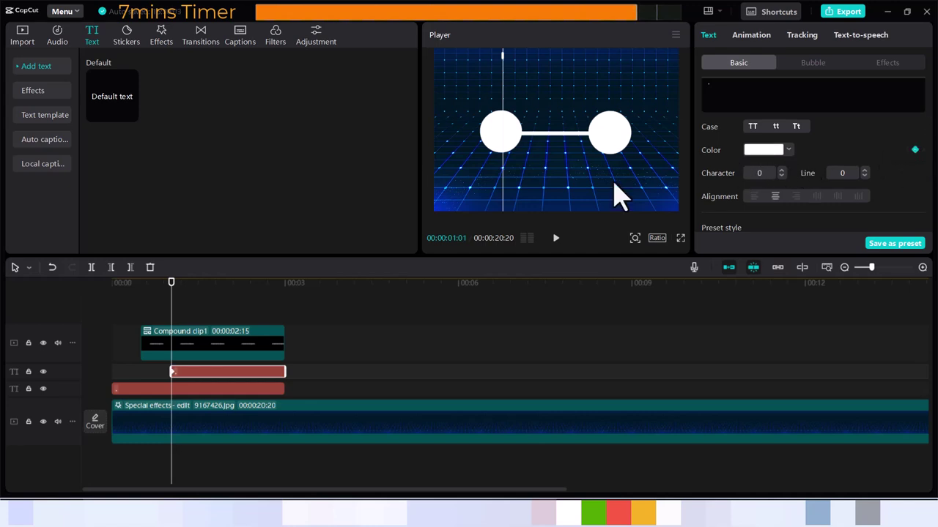
{"action": "left_click_drag", "start_coordinate": [176, 295], "coordinate": [177, 294]}
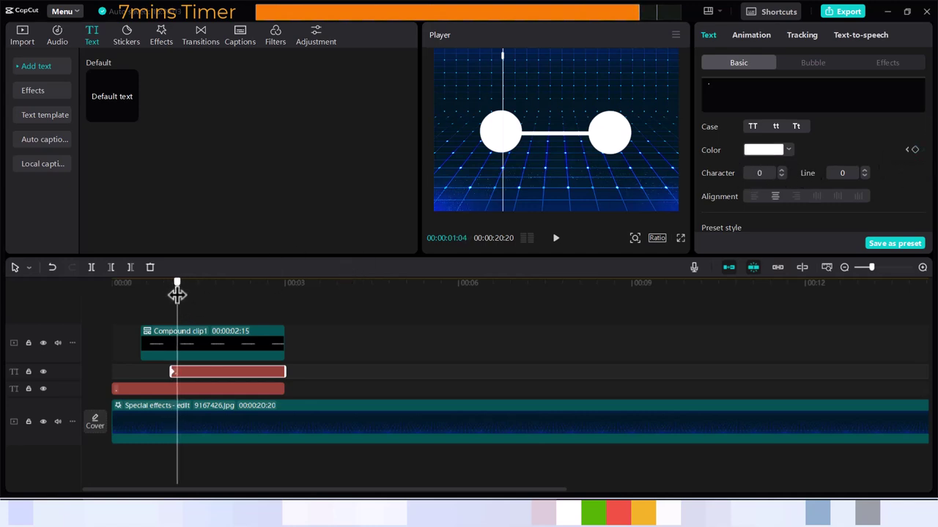
{"action": "left_click", "coordinate": [788, 150]}
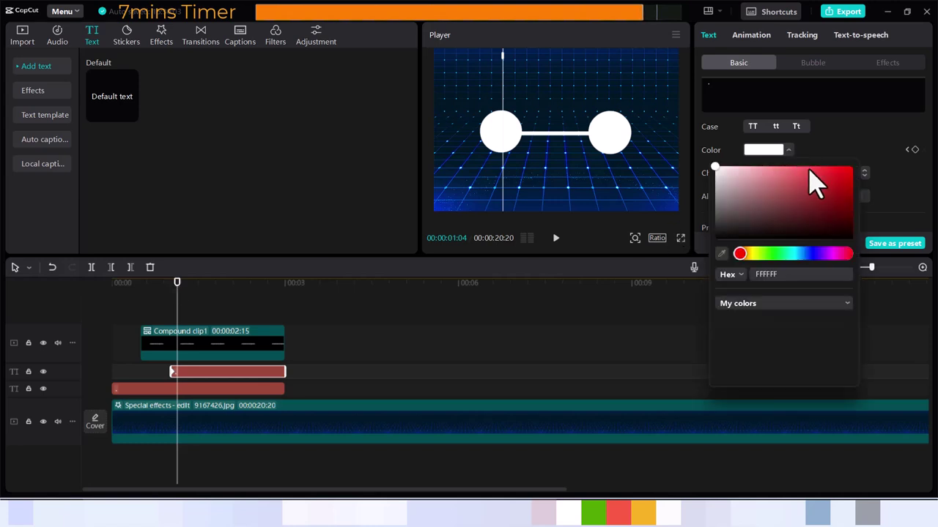
{"action": "left_click", "coordinate": [810, 171]}
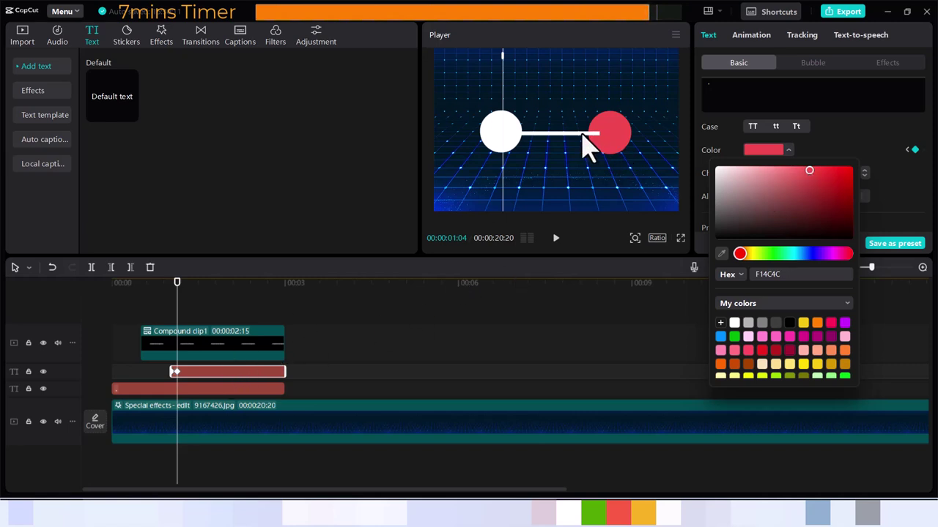
- Move the second dot's clip to a track above the compound clip and keyframe its colour as pink EB9191 at 00:00:01:07
{"action": "left_click", "coordinate": [204, 374]}
{"action": "left_click_drag", "start_coordinate": [203, 372], "coordinate": [203, 326]}
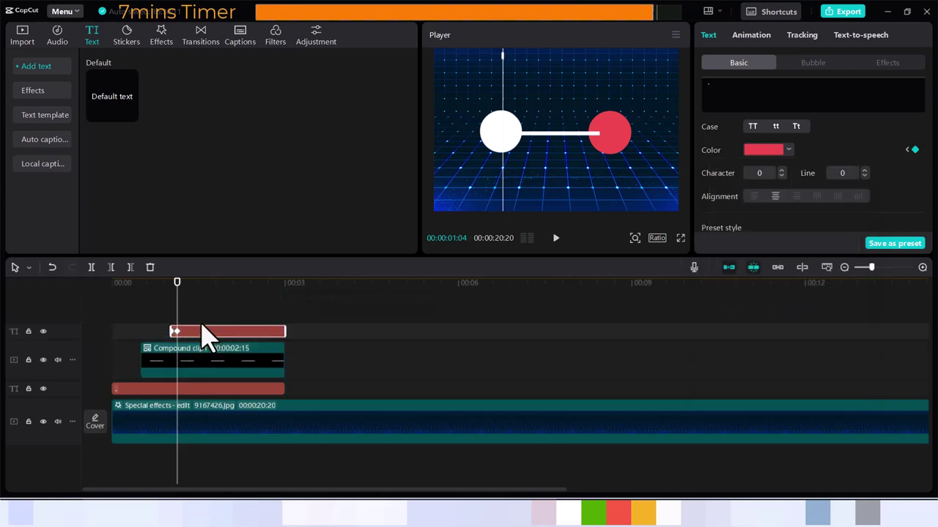
{"action": "left_click", "coordinate": [183, 287]}
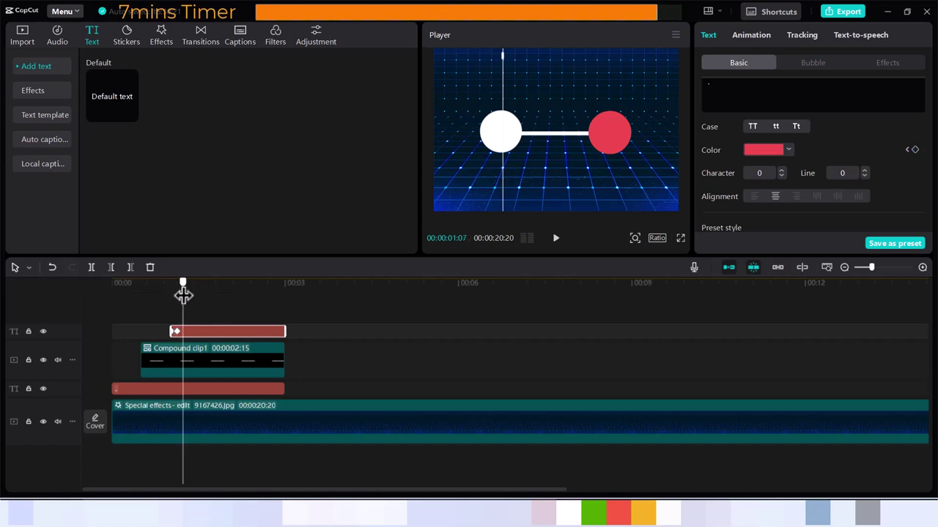
{"action": "left_click", "coordinate": [788, 153]}
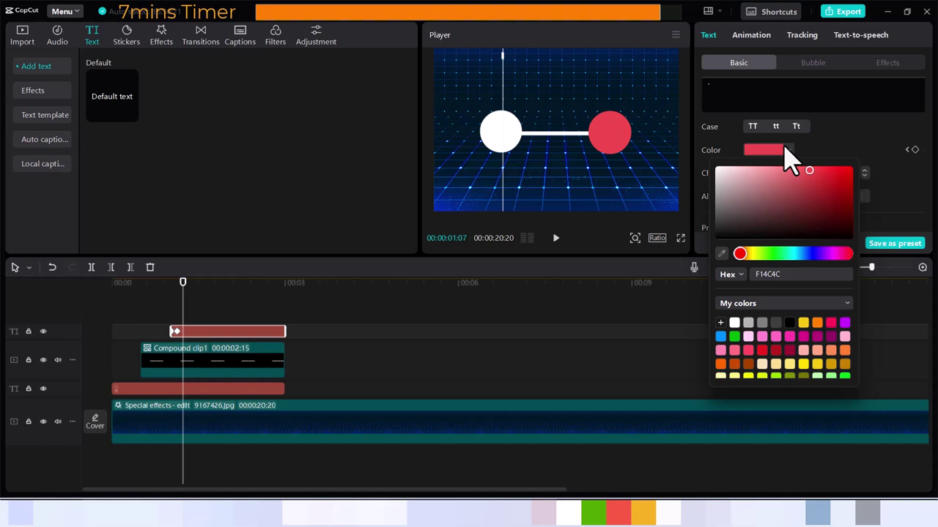
{"action": "left_click", "coordinate": [815, 188]}
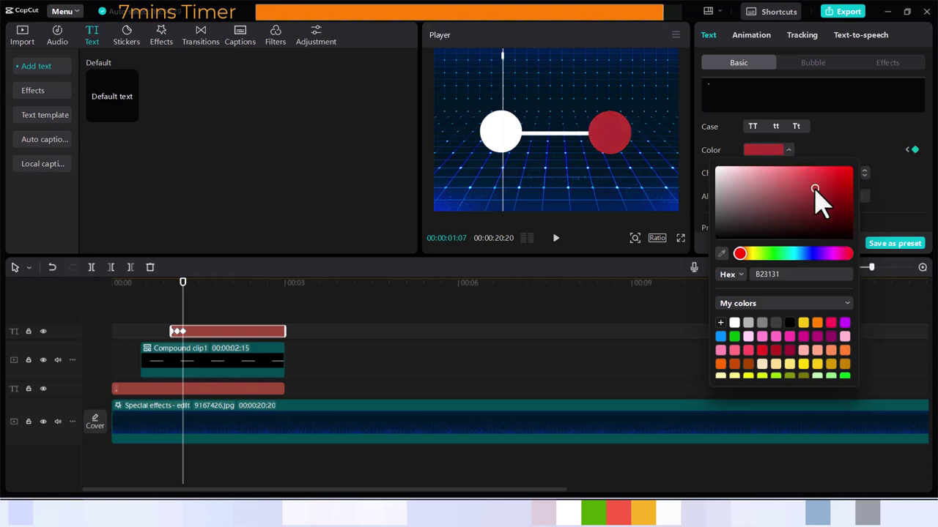
{"action": "left_click", "coordinate": [794, 191]}
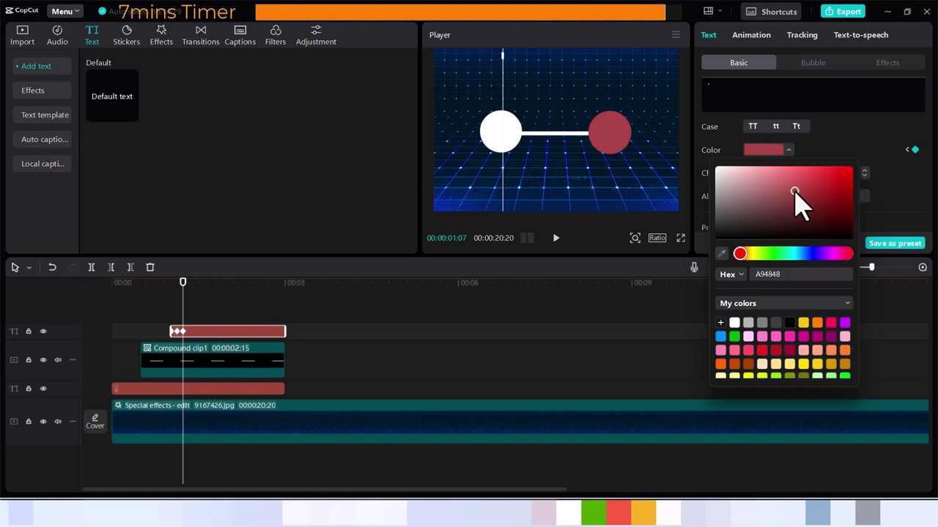
{"action": "left_click", "coordinate": [768, 172]}
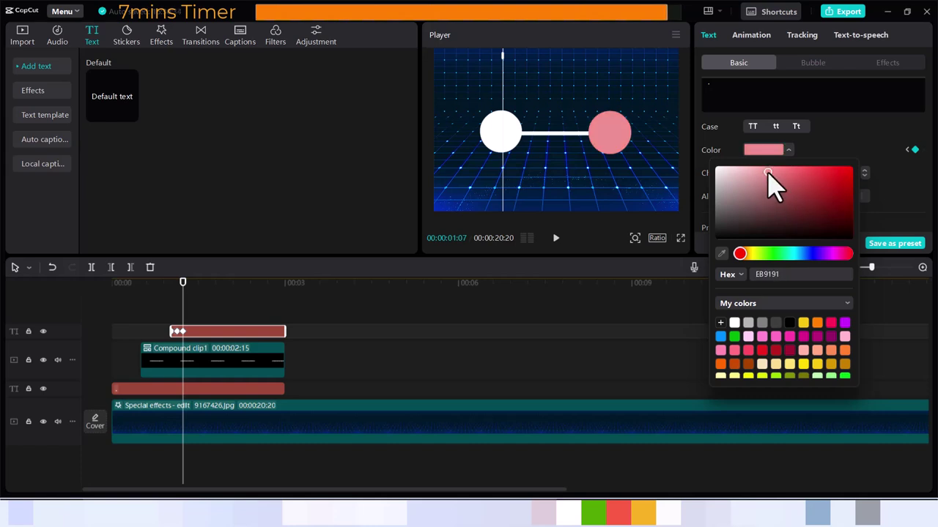
- At 00:00:01:10, keyframe the second dot's colour as bright red EF1111
{"action": "left_click_drag", "start_coordinate": [183, 293], "coordinate": [189, 295]}
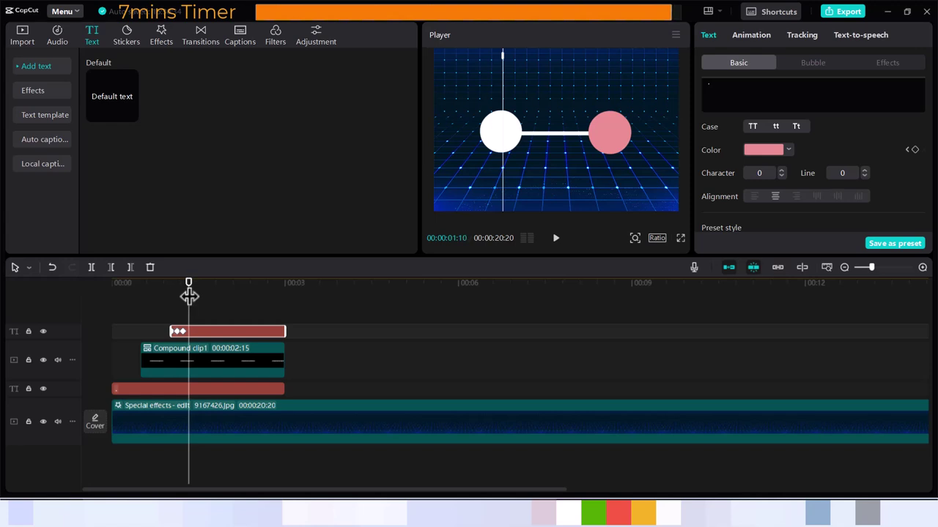
{"action": "left_click", "coordinate": [789, 152]}
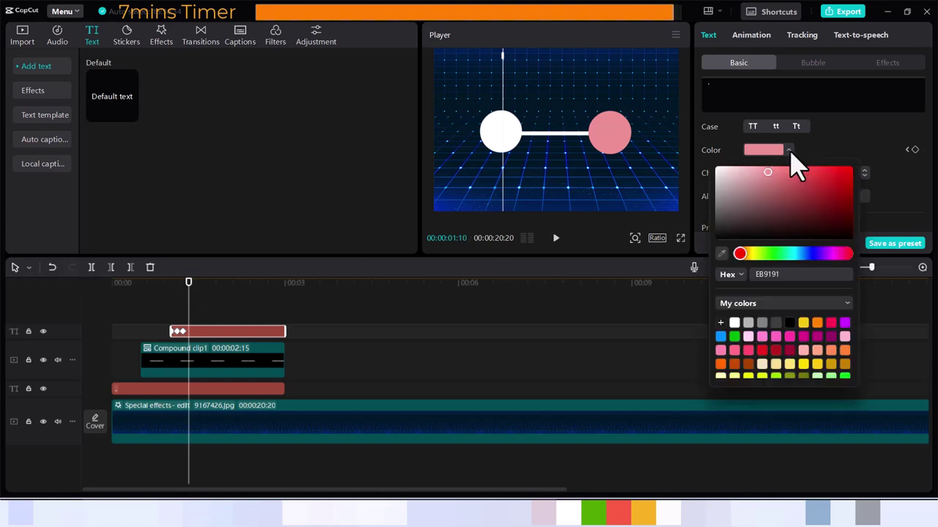
{"action": "left_click", "coordinate": [769, 206]}
{"action": "left_click", "coordinate": [843, 172]}
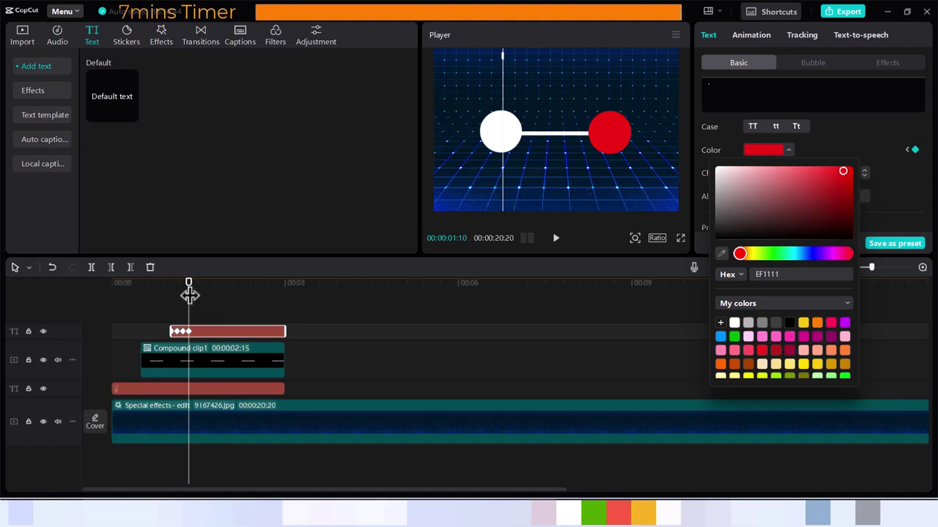
- Add the 7706826-uhd_4096_2160_25fps.mp4 clip on a new track above the second dot's clip, starting at 00:00:01:10
{"action": "left_click", "coordinate": [324, 157]}
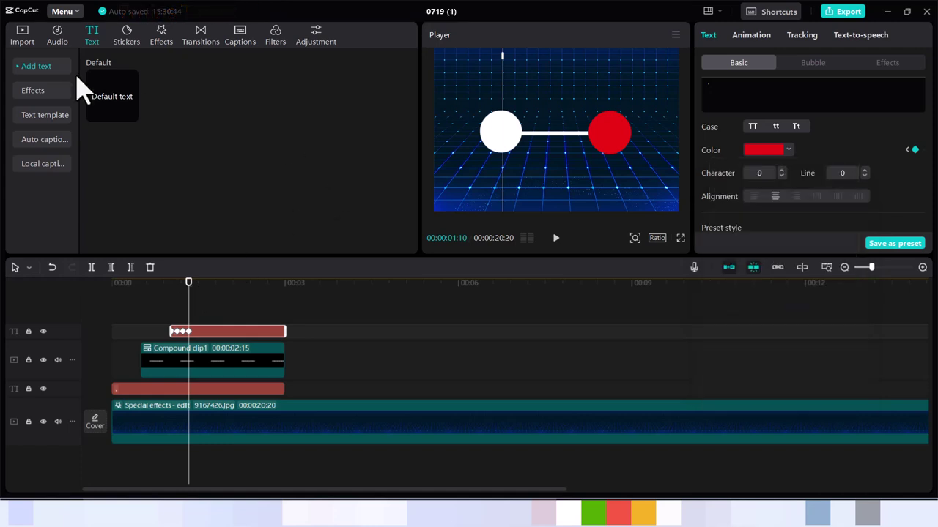
{"action": "left_click", "coordinate": [24, 45]}
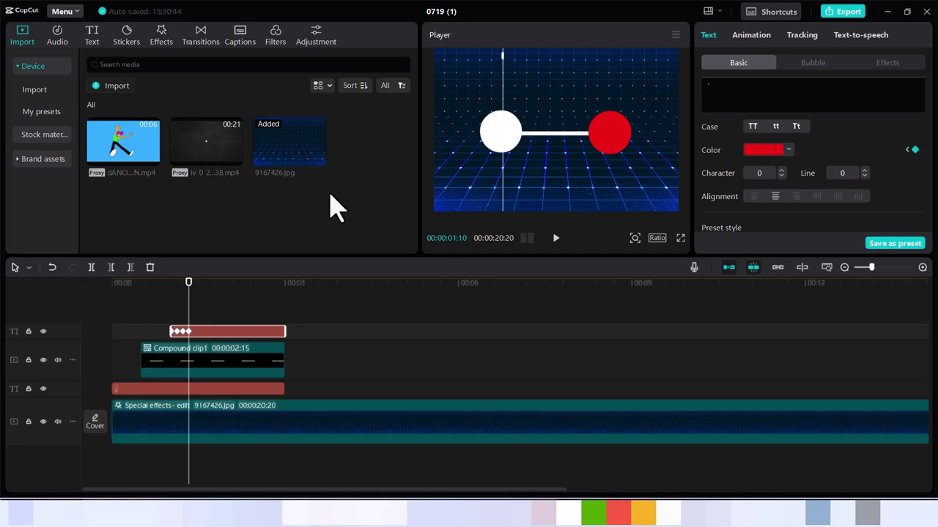
{"action": "mouse_move", "coordinate": [401, 160]}
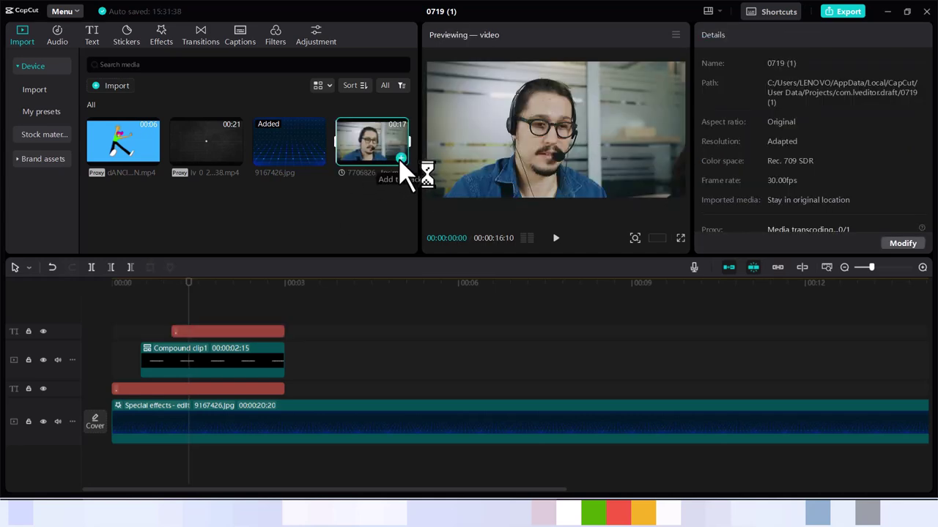
{"action": "left_click", "coordinate": [400, 160]}
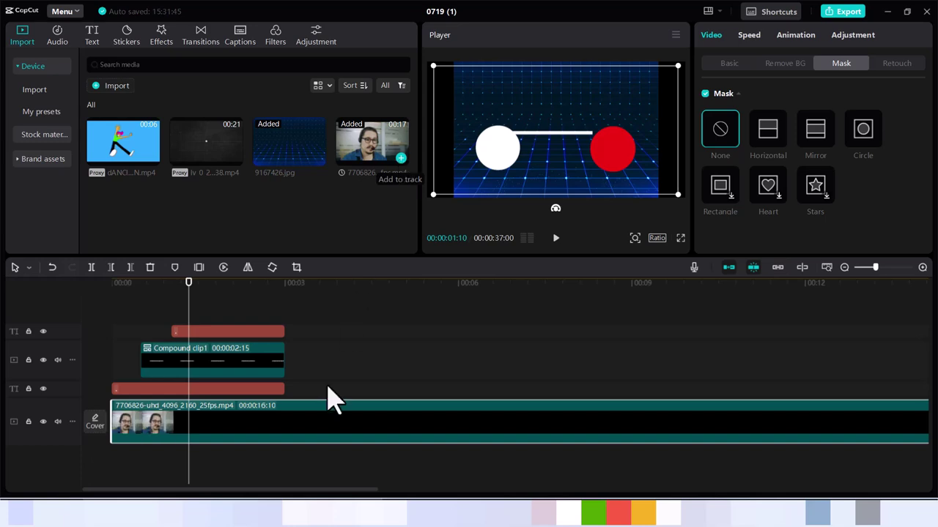
{"action": "left_click_drag", "start_coordinate": [291, 428], "coordinate": [307, 313]}
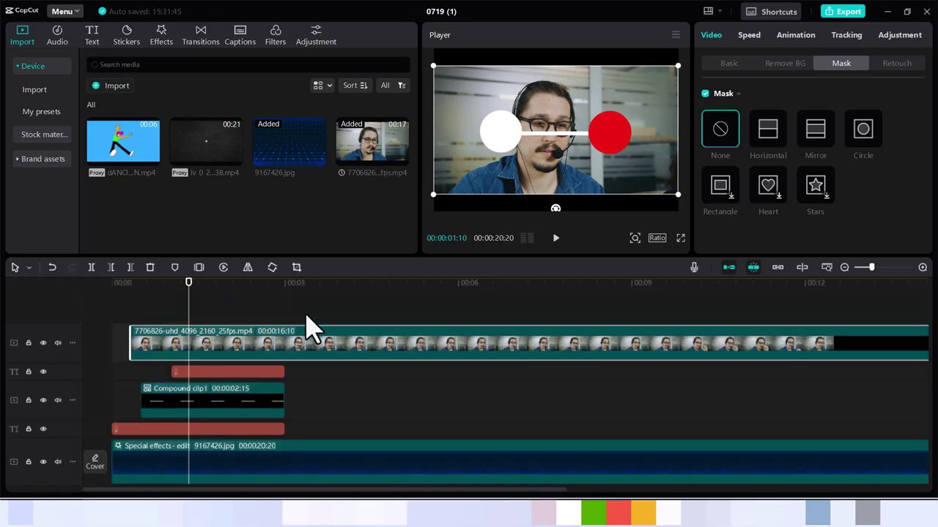
{"action": "left_click_drag", "start_coordinate": [216, 356], "coordinate": [268, 352]}
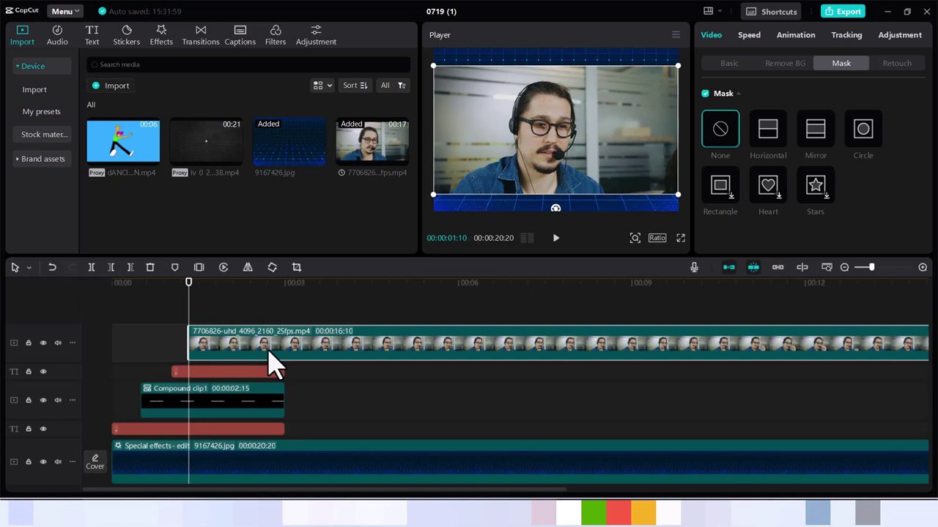
- Remove the background of the man's video clip with Auto removal
{"action": "left_click", "coordinate": [733, 63]}
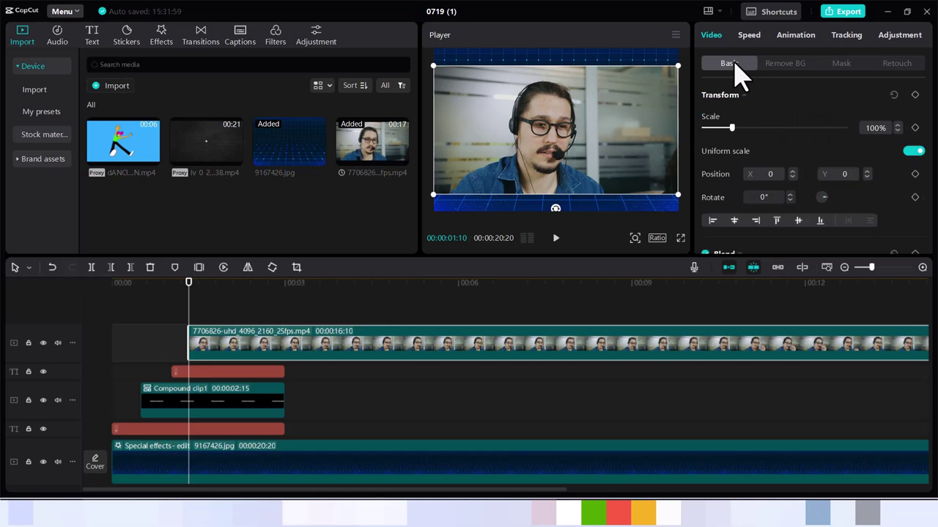
{"action": "left_click", "coordinate": [785, 73]}
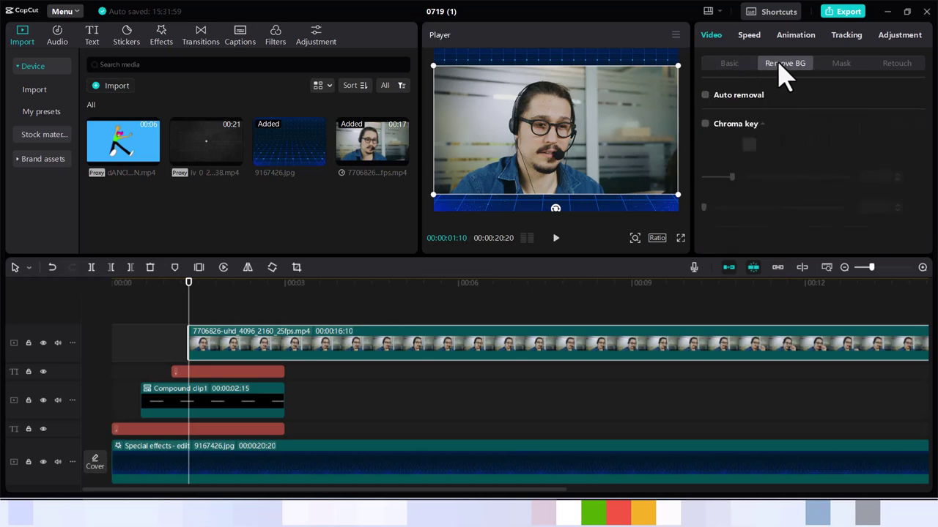
{"action": "left_click", "coordinate": [705, 95]}
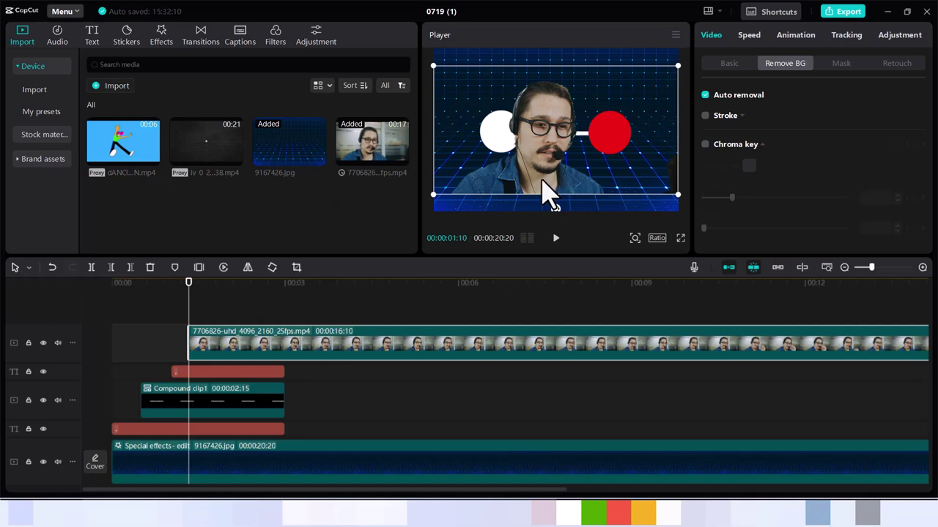
- Scale the man's clip to 11%, move it just above the line at Y 96, and keyframe its scale at 00:00:01:10
{"action": "left_click", "coordinate": [731, 66]}
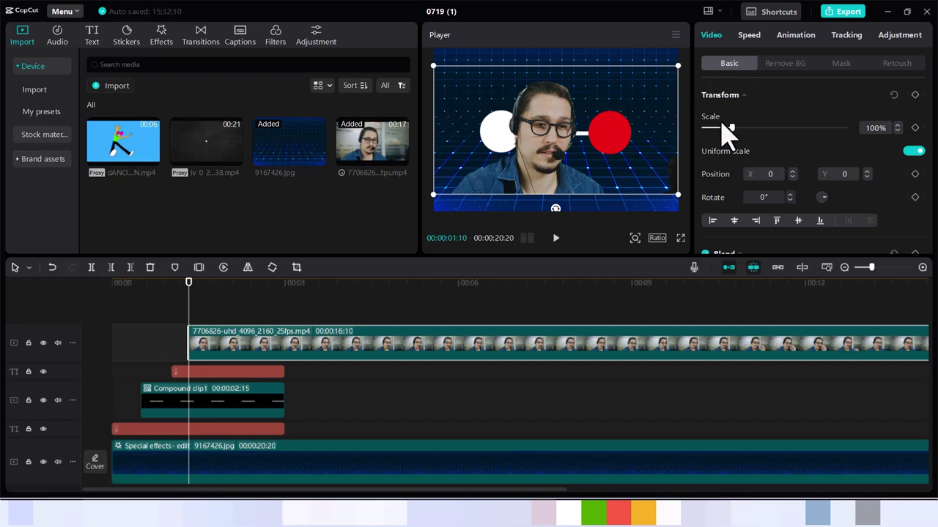
{"action": "left_click_drag", "start_coordinate": [731, 127], "coordinate": [707, 129]}
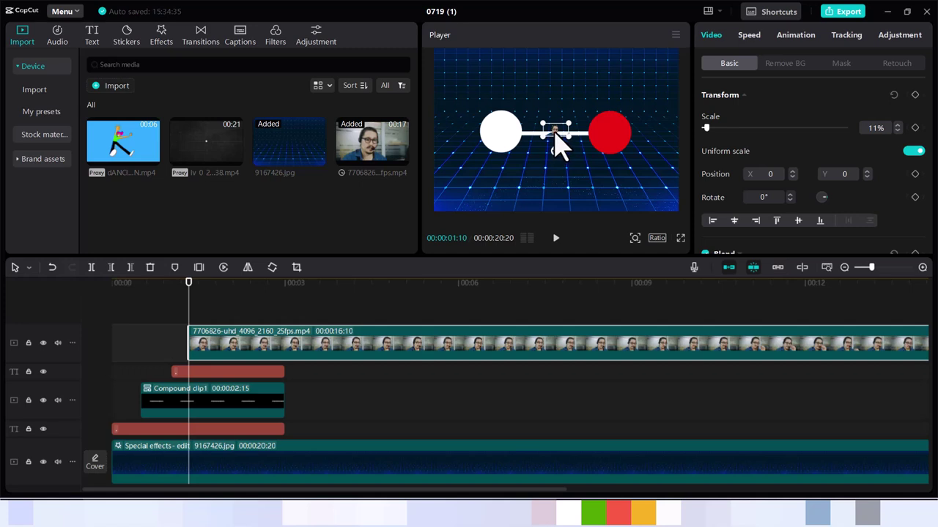
{"action": "mouse_move", "coordinate": [555, 130]}
{"action": "left_mouse_down"}
{"action": "mouse_move", "coordinate": [555, 105]}
{"action": "mouse_move", "coordinate": [557, 133]}
{"action": "mouse_move", "coordinate": [557, 125]}
{"action": "left_mouse_up"}
{"action": "left_click", "coordinate": [914, 127]}
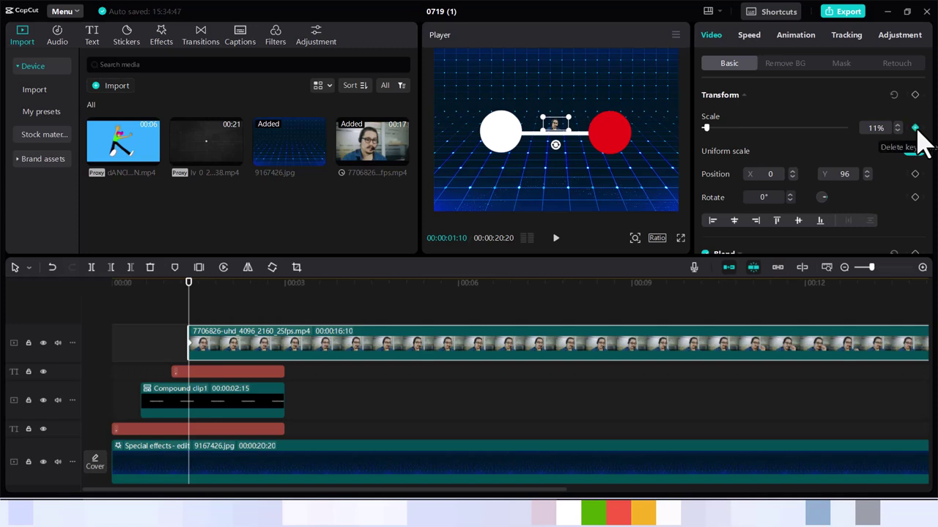
- At 00:00:01:15, set the man's clip scale to 40% and reposition it above the line at about X 144, Y 354
{"action": "left_click_drag", "start_coordinate": [189, 295], "coordinate": [198, 296]}
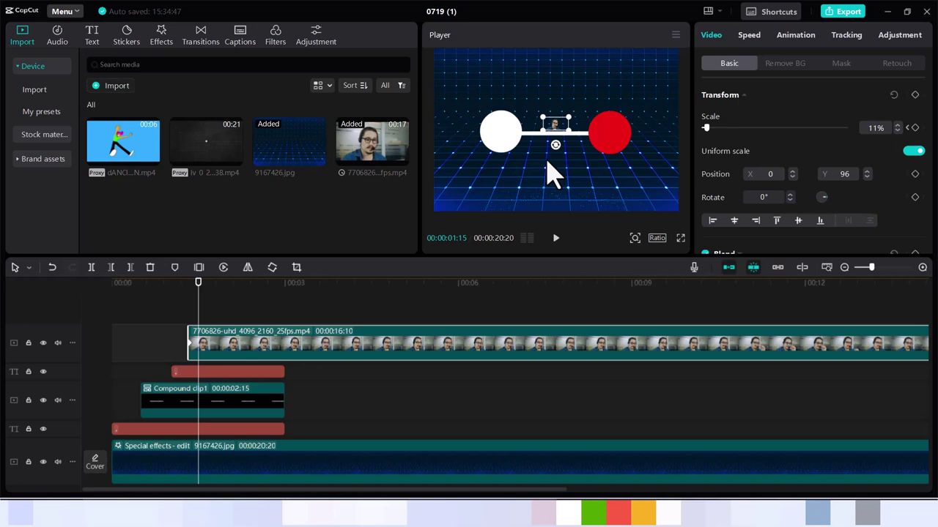
{"action": "mouse_move", "coordinate": [706, 127]}
{"action": "left_mouse_down"}
{"action": "mouse_move", "coordinate": [725, 129]}
{"action": "mouse_move", "coordinate": [716, 129]}
{"action": "left_mouse_up"}
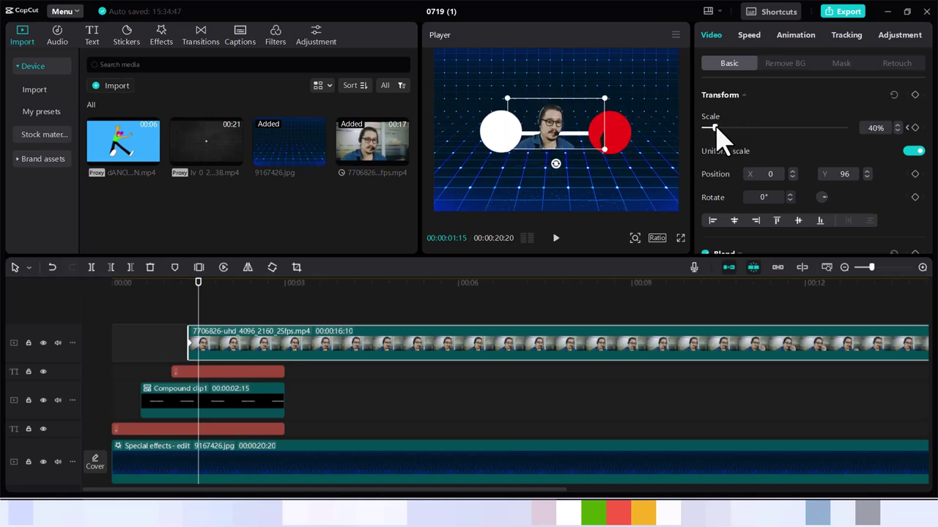
{"action": "left_click_drag", "start_coordinate": [549, 153], "coordinate": [555, 127]}
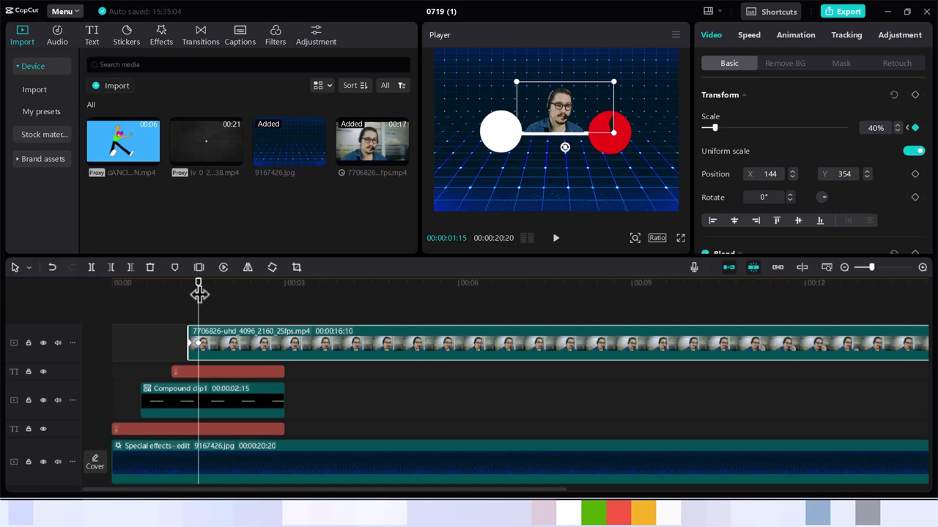
- Add a default text clip at 00:00:01:24 on a track above the man's clip
{"action": "left_click_drag", "start_coordinate": [199, 288], "coordinate": [215, 296]}
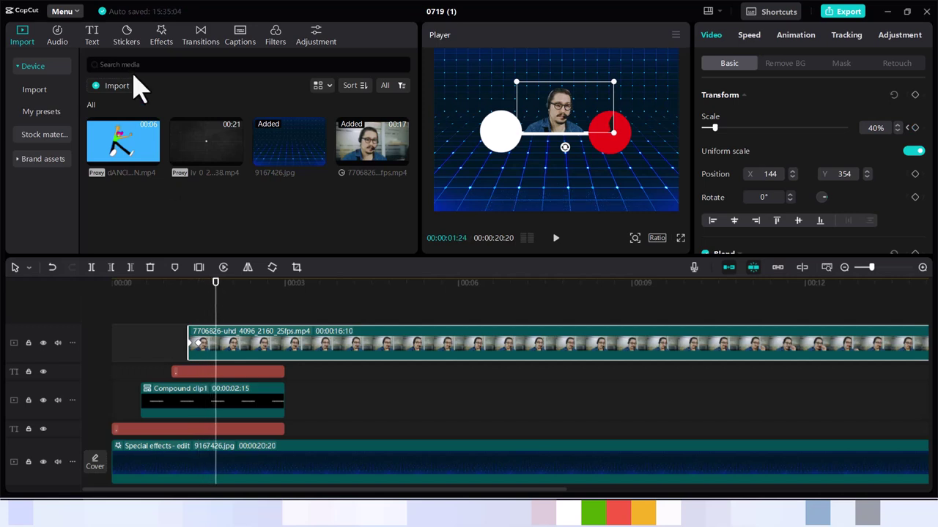
{"action": "left_click", "coordinate": [98, 38]}
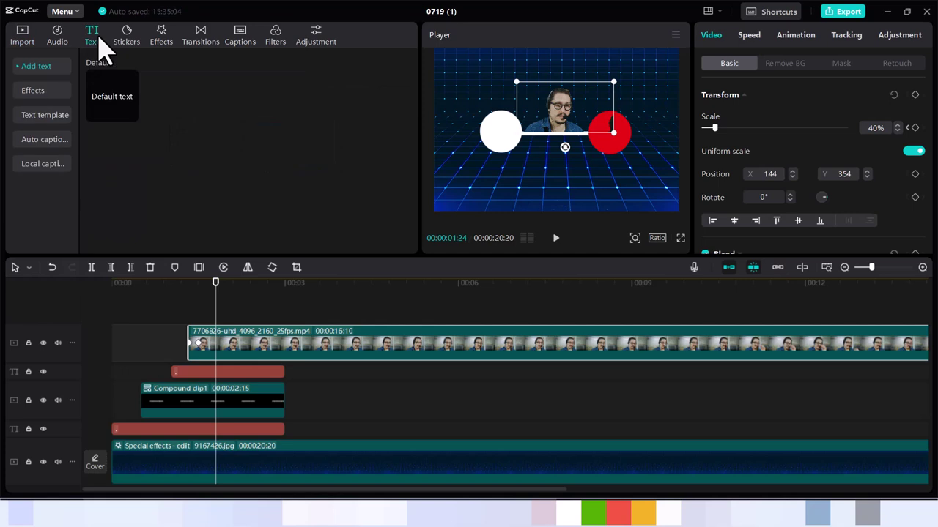
{"action": "left_click", "coordinate": [130, 115]}
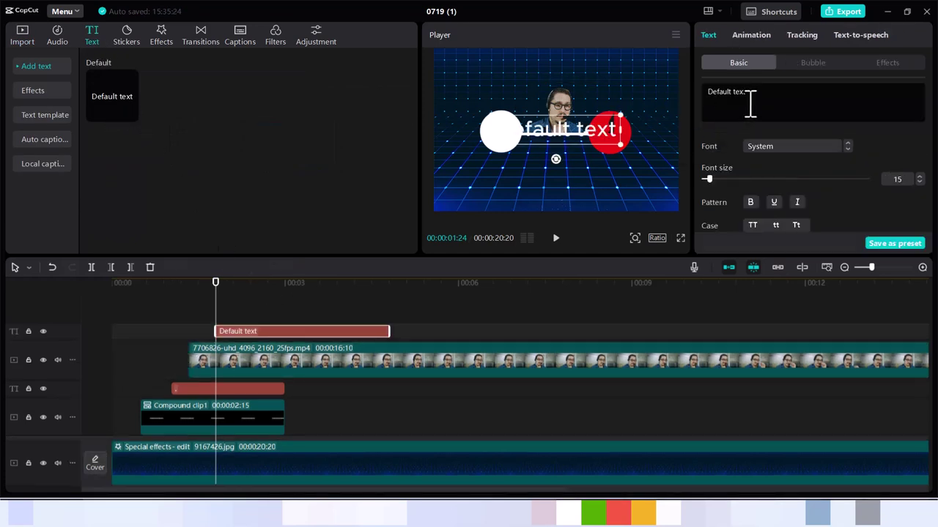
- Replace the default text with "Hey, we should collab"
{"action": "left_click_drag", "start_coordinate": [750, 100], "coordinate": [704, 93]}
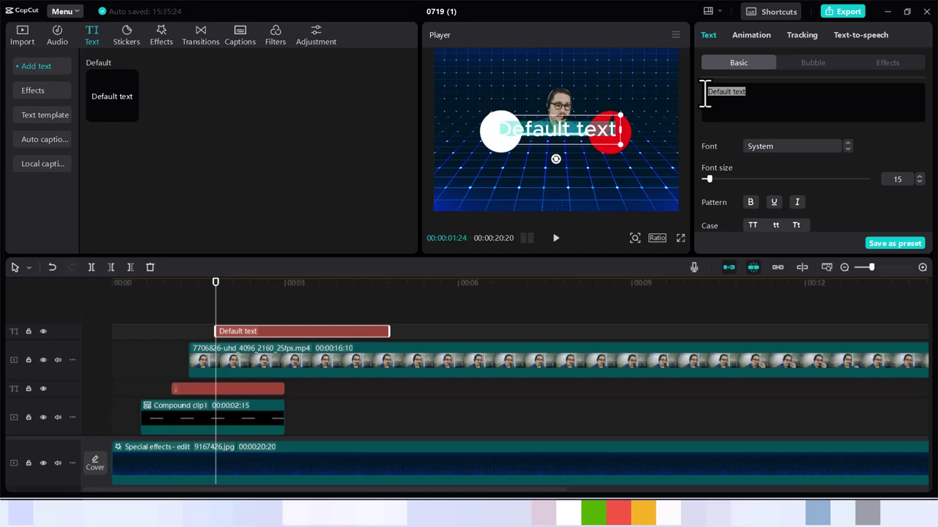
{"action": "key", "text": "BackSpace"}
{"action": "type", "text": "hEY"}
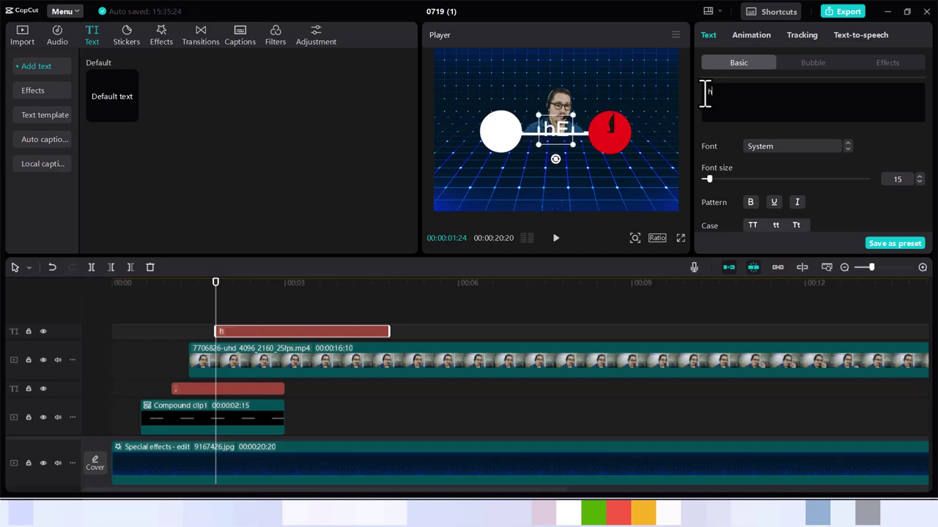
{"action": "key", "text": "BackSpace"}
{"action": "key", "text": "BackSpace"}
{"action": "key", "text": "BackSpace"}
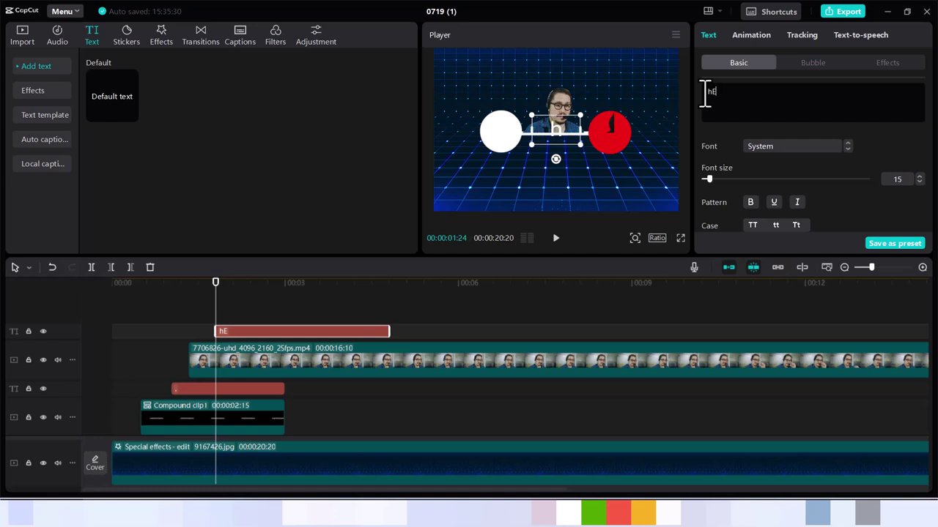
{"action": "type", "text": "Hey"}
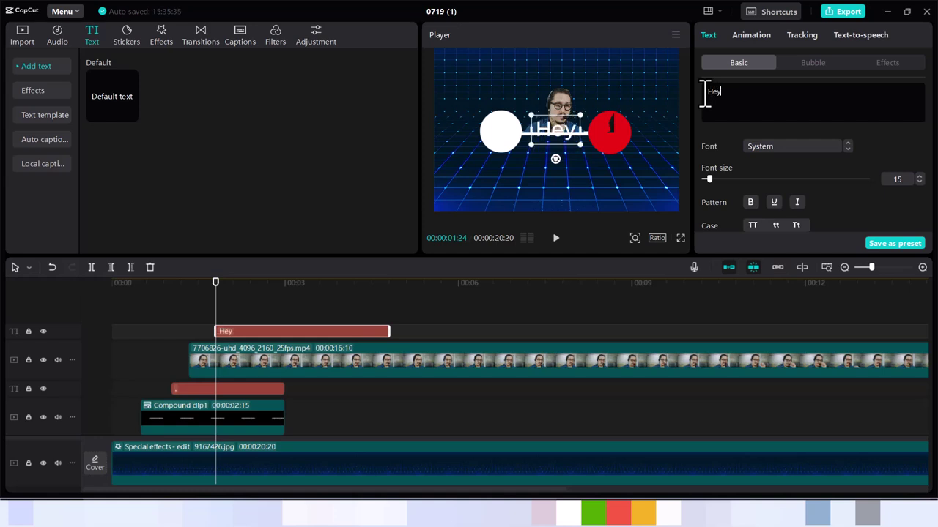
{"action": "type", "text": ","}
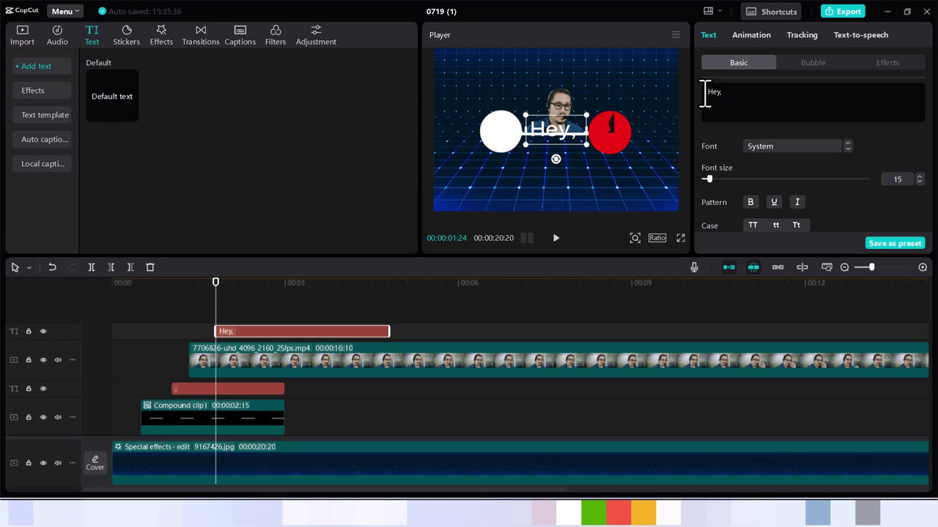
{"action": "type", "text": " we sh"}
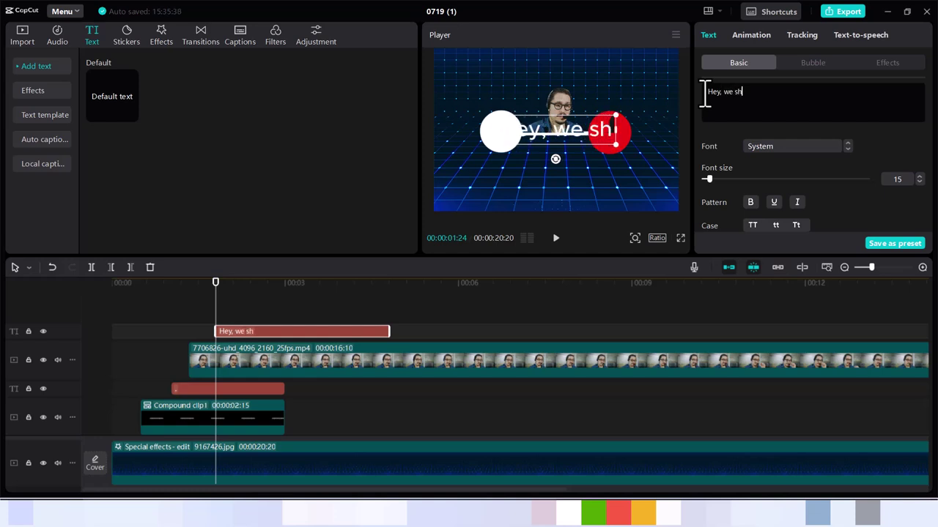
{"action": "type", "text": "ould"}
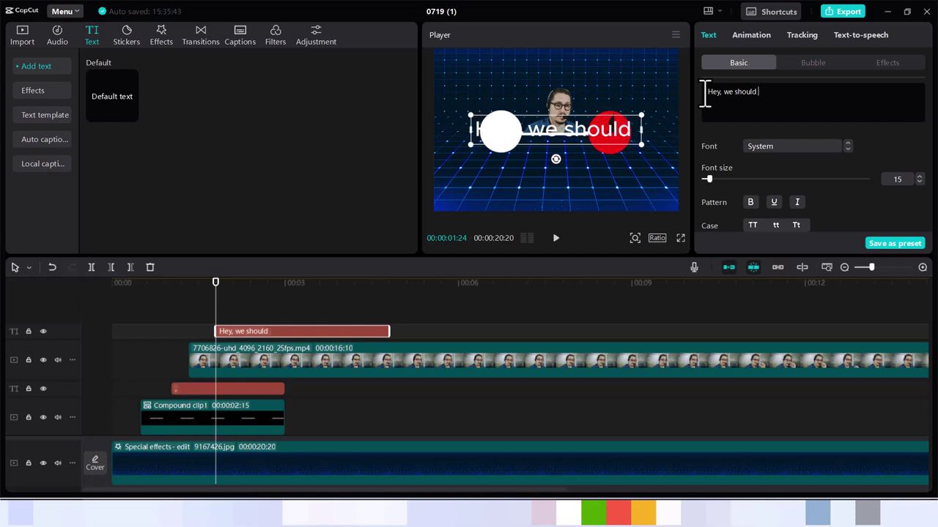
{"action": "type", "text": " coll"}
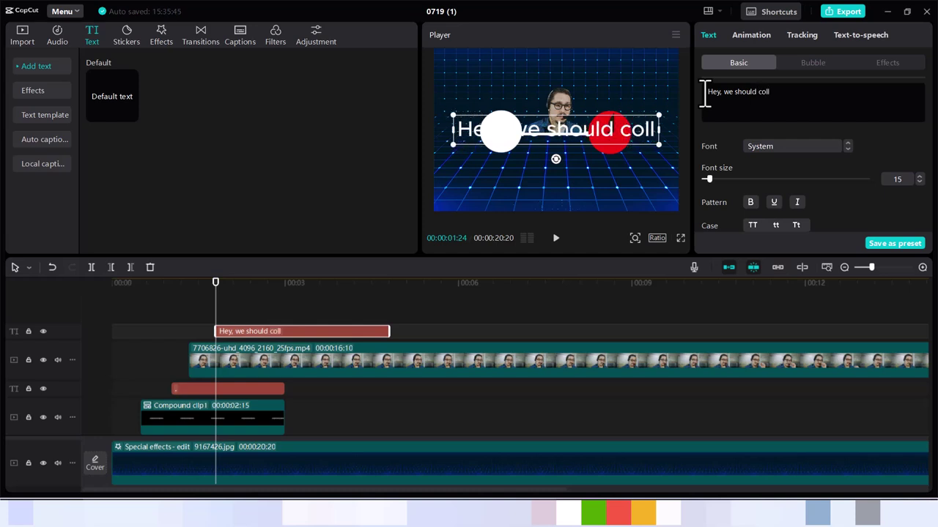
{"action": "type", "text": "ab"}
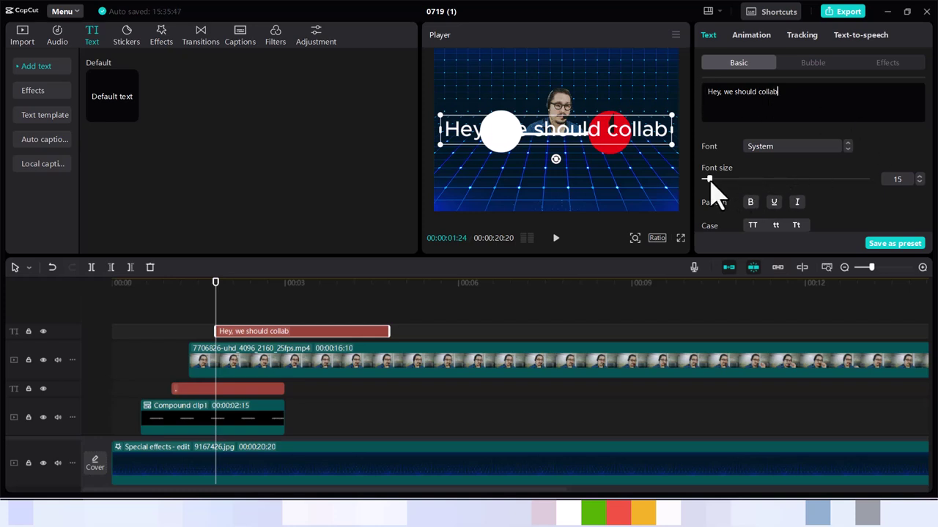
- Reduce the text's font size to 5 and place it above the white dot, beside the man's head
{"action": "left_click_drag", "start_coordinate": [709, 180], "coordinate": [702, 181]}
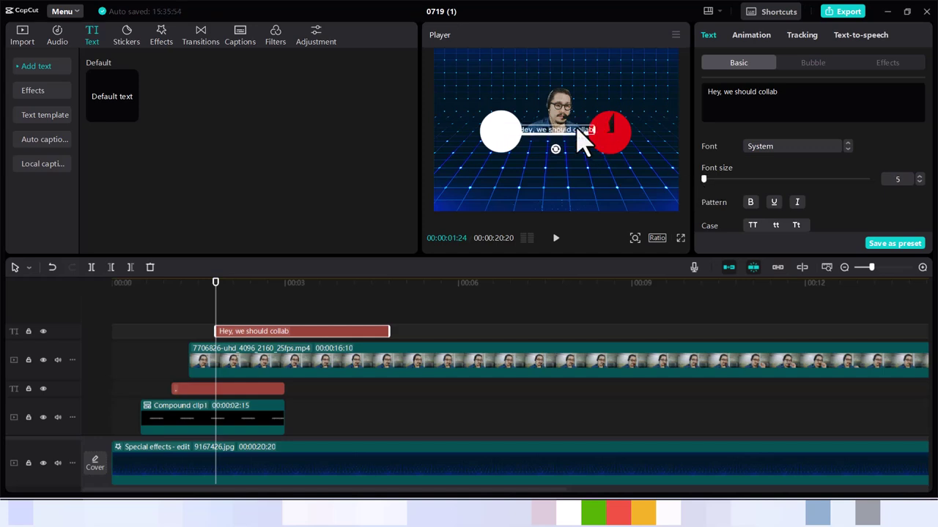
{"action": "left_click_drag", "start_coordinate": [578, 131], "coordinate": [517, 103]}
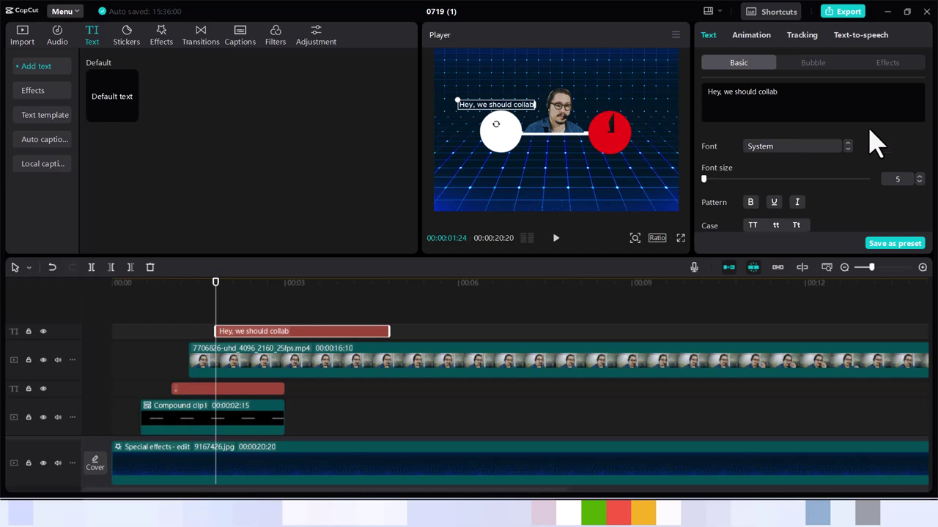
- Enable a background behind the "Hey, we should collab" text and set its colour to off-white F4F3F3
{"action": "left_click_drag", "start_coordinate": [929, 97], "coordinate": [927, 121]}
{"action": "left_click_drag", "start_coordinate": [926, 126], "coordinate": [928, 198]}
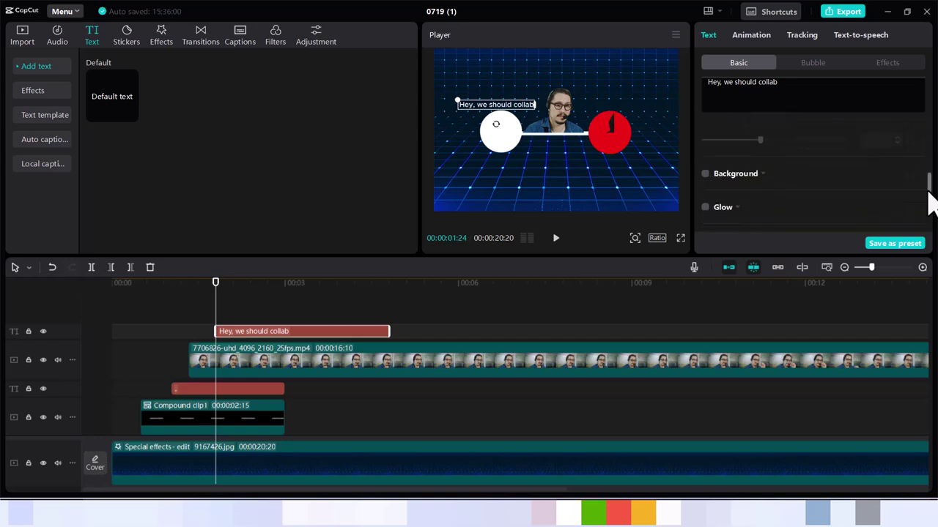
{"action": "left_click", "coordinate": [704, 174]}
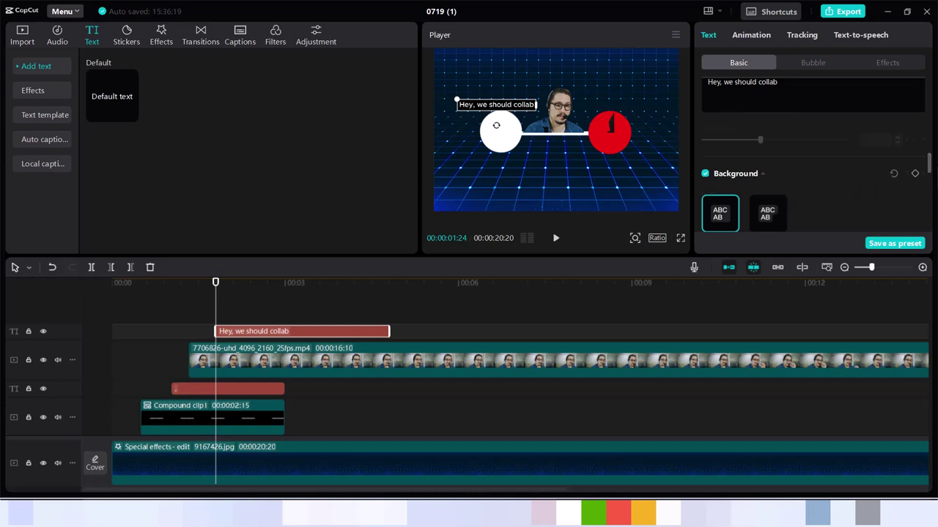
{"action": "left_click_drag", "start_coordinate": [928, 157], "coordinate": [928, 167]}
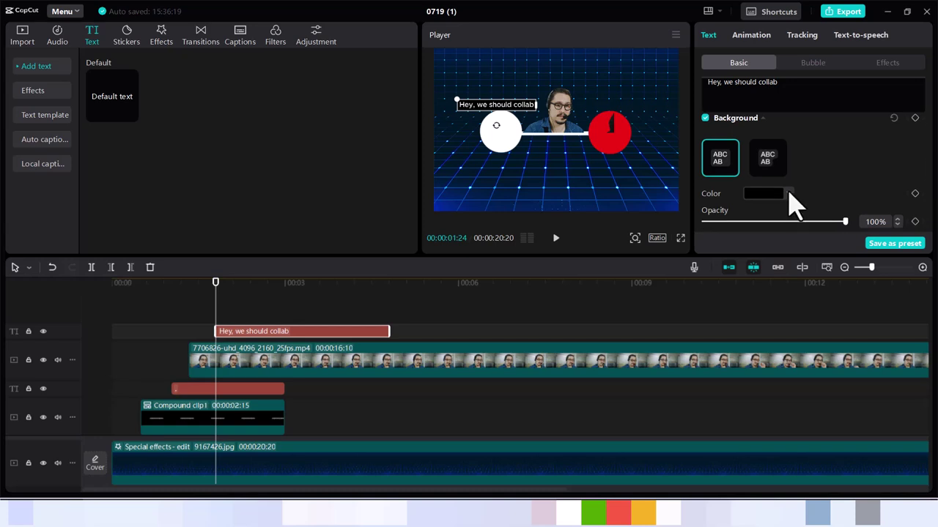
{"action": "left_click", "coordinate": [788, 194]}
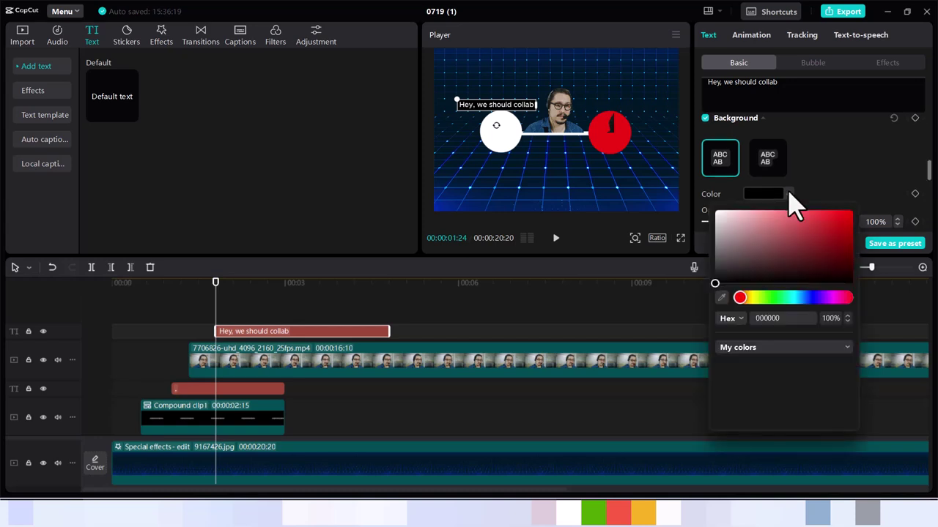
{"action": "left_click", "coordinate": [716, 212]}
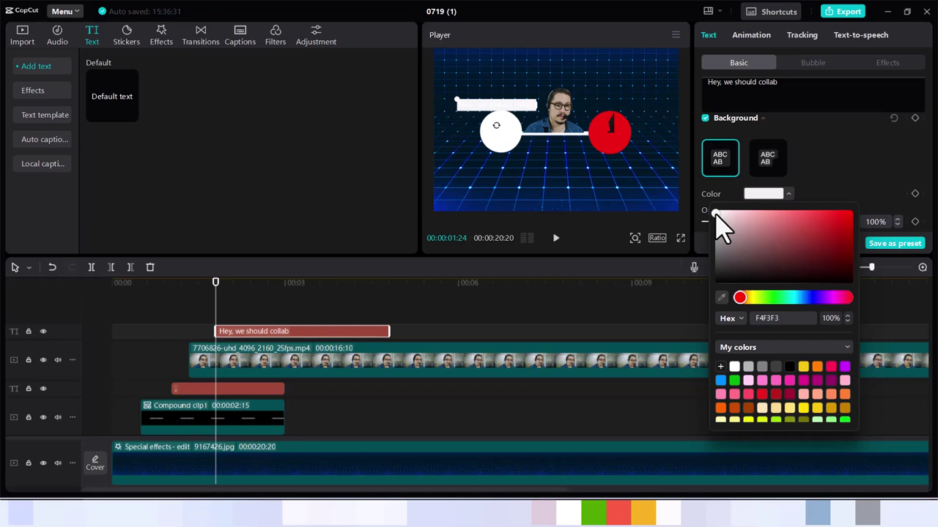
{"action": "left_click_drag", "start_coordinate": [928, 173], "coordinate": [924, 108]}
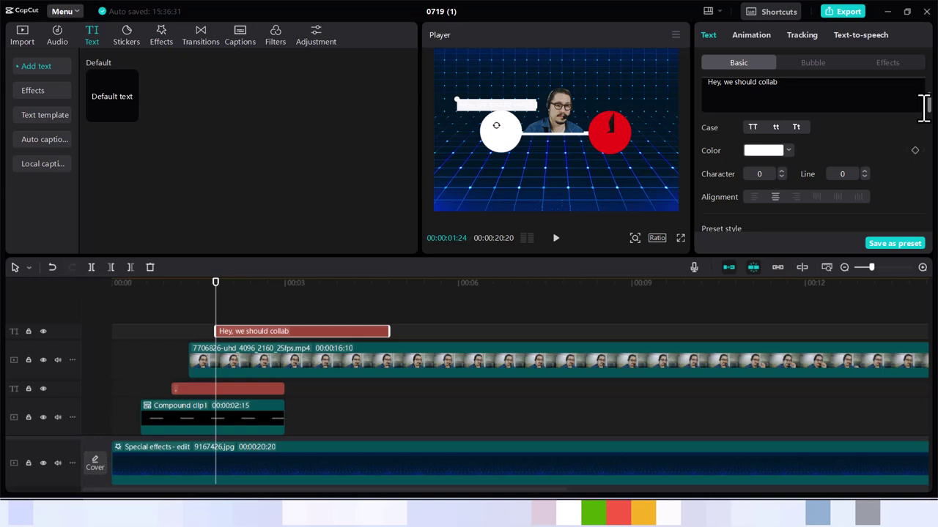
- Set the "Hey, we should collab" text colour to black 000000 and nudge the label slightly higher above the white dot
{"action": "left_click", "coordinate": [789, 152]}
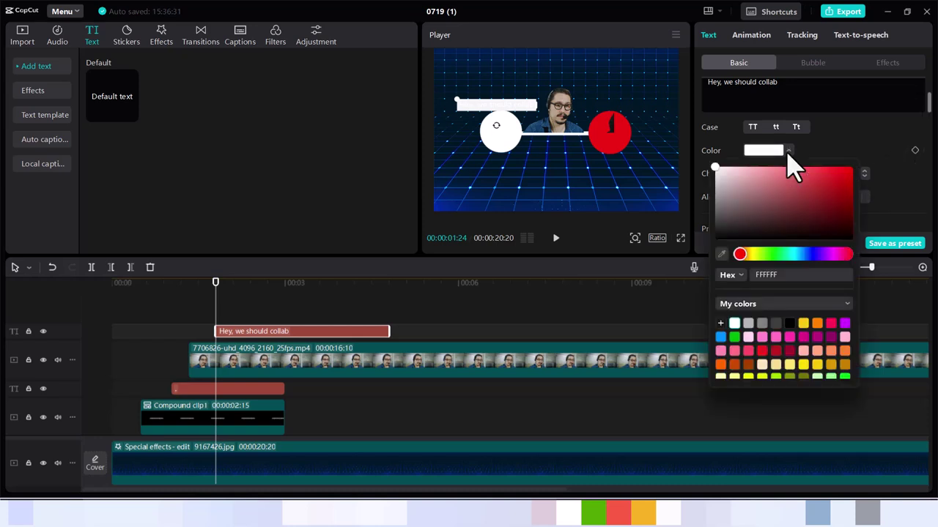
{"action": "left_click", "coordinate": [788, 323]}
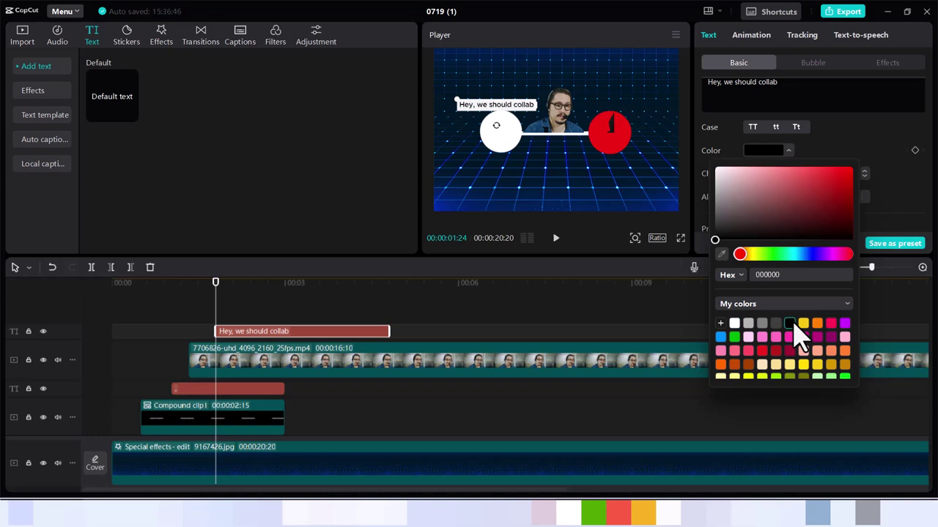
{"action": "left_click", "coordinate": [921, 203]}
{"action": "left_click_drag", "start_coordinate": [515, 110], "coordinate": [513, 104]}
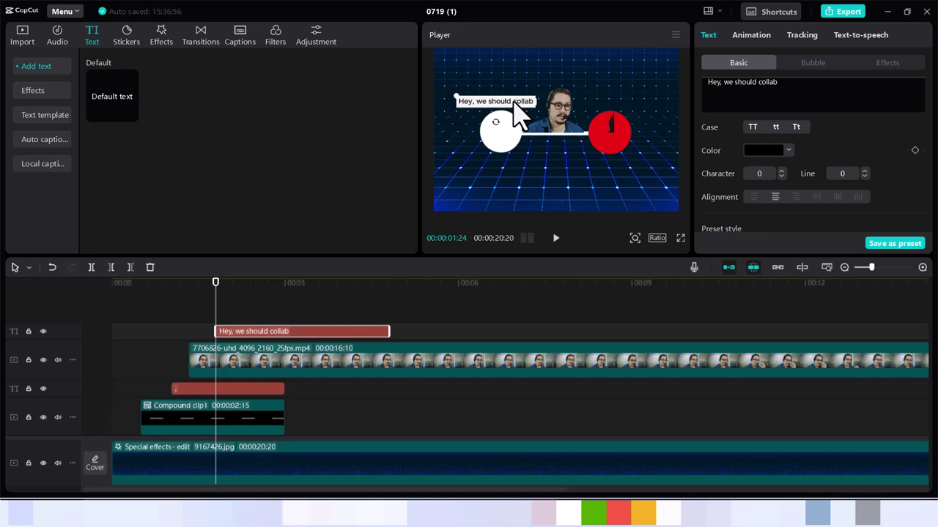
- Paste a copy of the "Hey, we should collab" text at 00:00:02:00 and reword it as "Ok, lets do it" above the red dot
{"action": "right_click", "coordinate": [279, 344]}
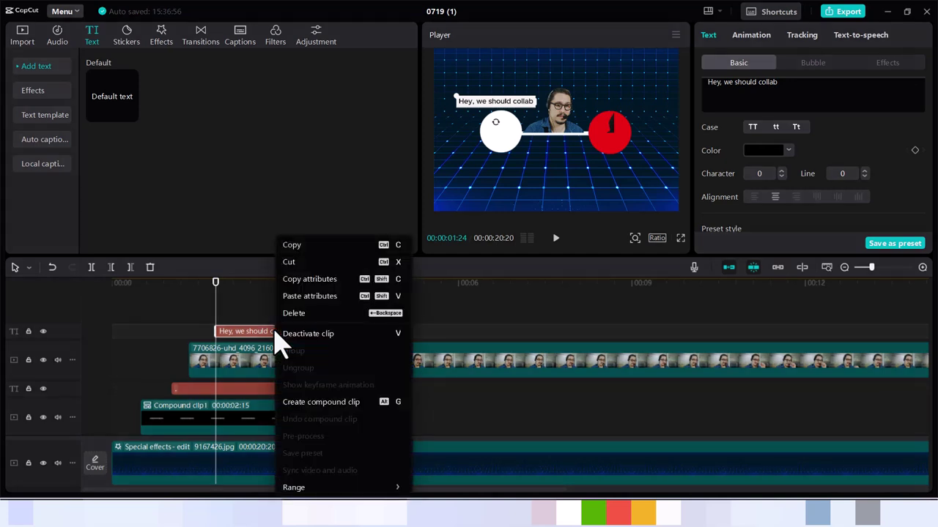
{"action": "left_click", "coordinate": [291, 245]}
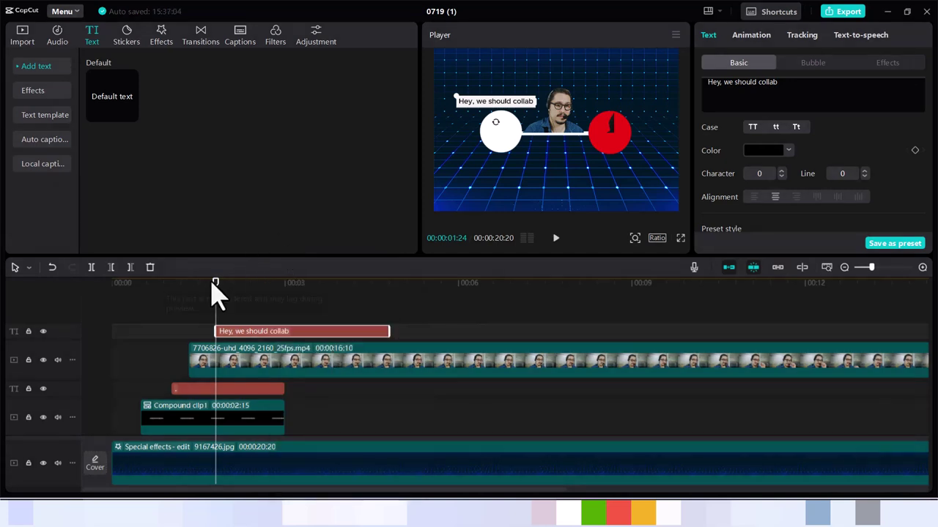
{"action": "left_click_drag", "start_coordinate": [217, 292], "coordinate": [227, 295]}
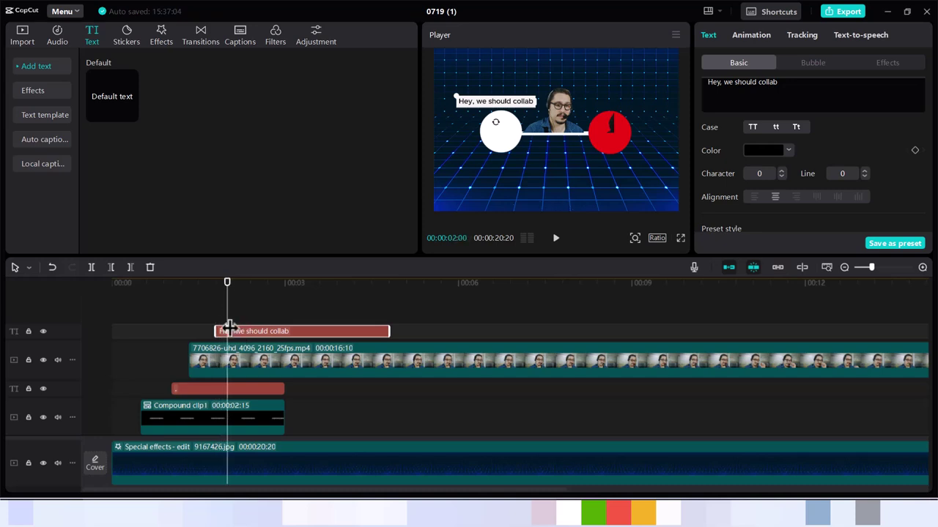
{"action": "right_click", "coordinate": [229, 328]}
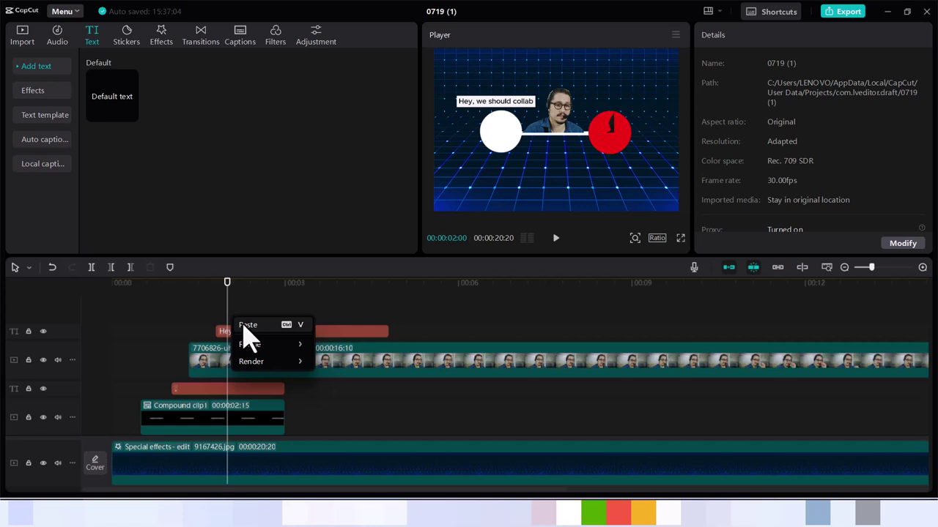
{"action": "left_click", "coordinate": [247, 326]}
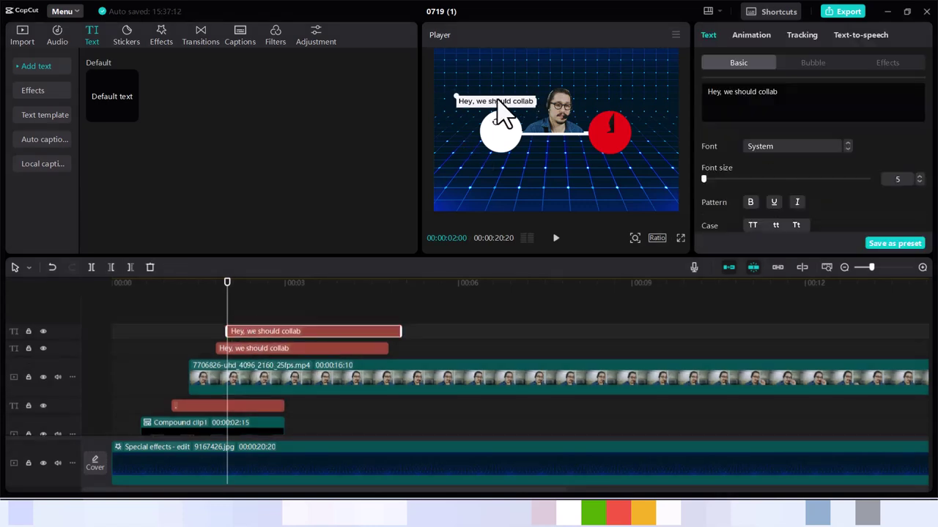
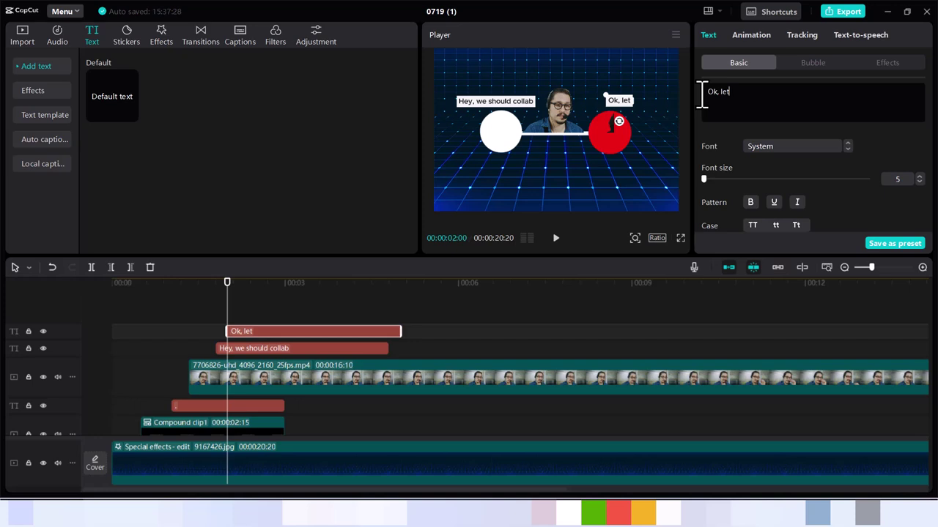
{"action": "type", "text": "s do it"}
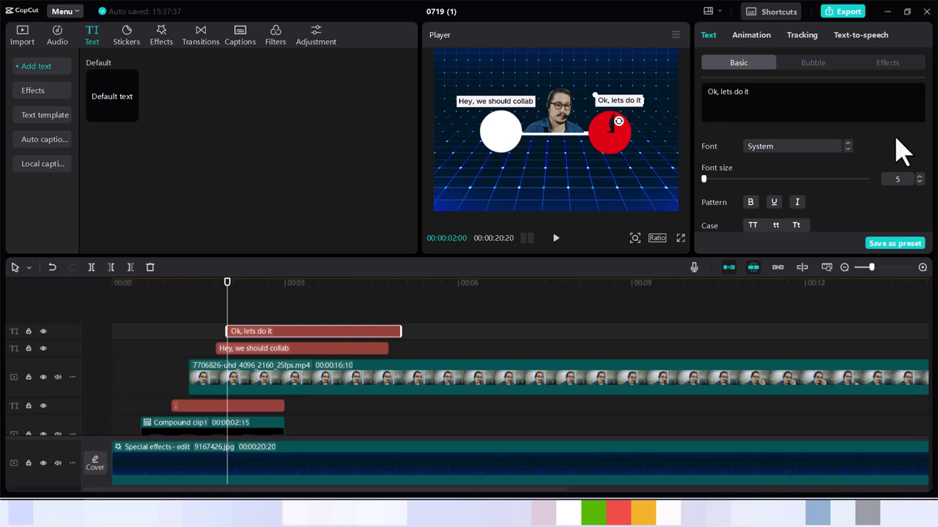
- Set the "Ok, lets do it" background colour to red EF1111 by sampling it from the red dot
{"action": "scroll", "coordinate": [929, 121], "scroll_direction": "down", "scroll_amount": 5}
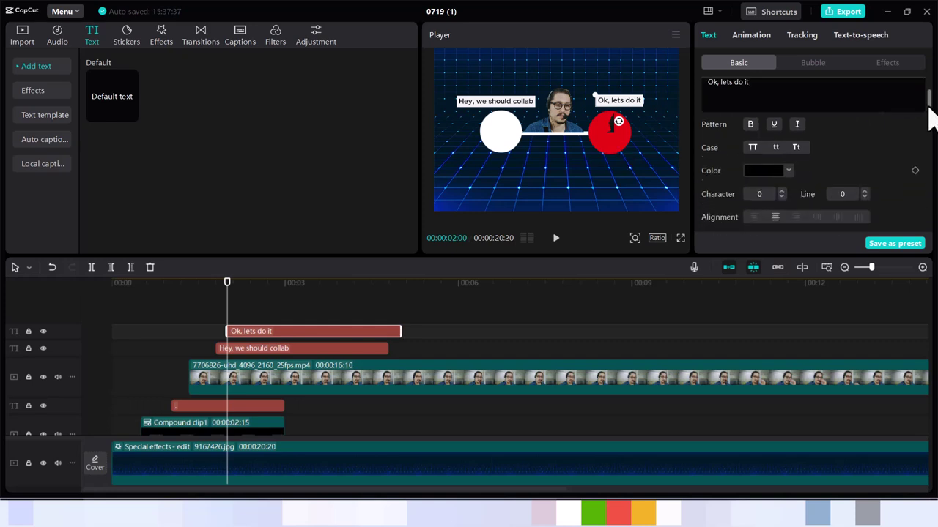
{"action": "left_click_drag", "start_coordinate": [928, 126], "coordinate": [929, 171]}
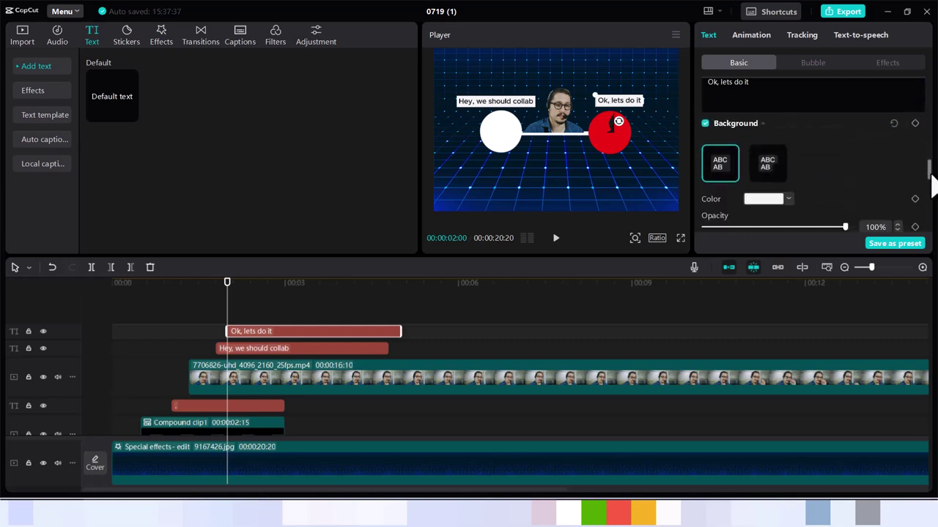
{"action": "left_click", "coordinate": [789, 199]}
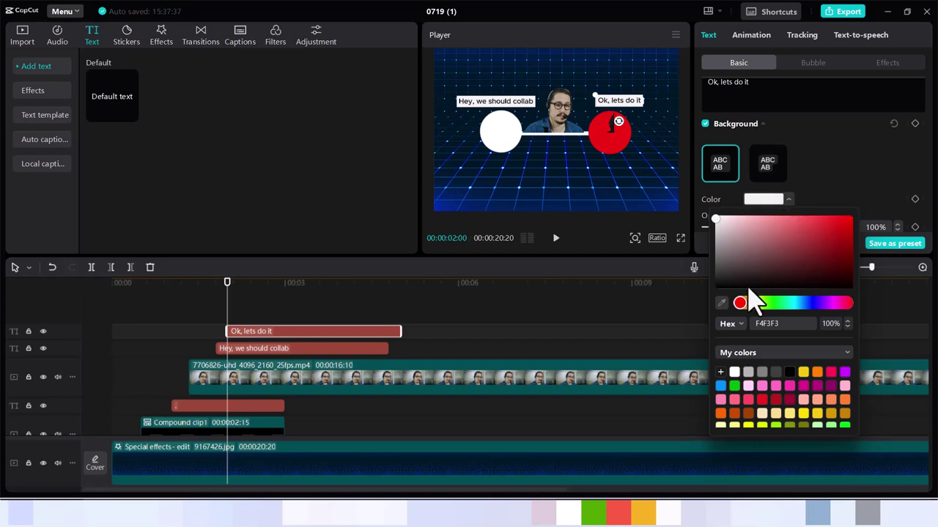
{"action": "left_click", "coordinate": [722, 304]}
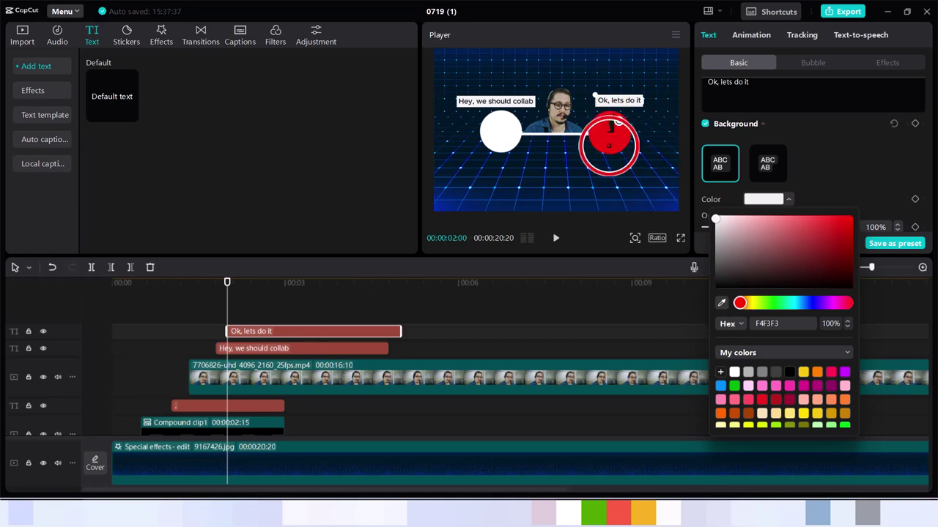
{"action": "left_click", "coordinate": [608, 145]}
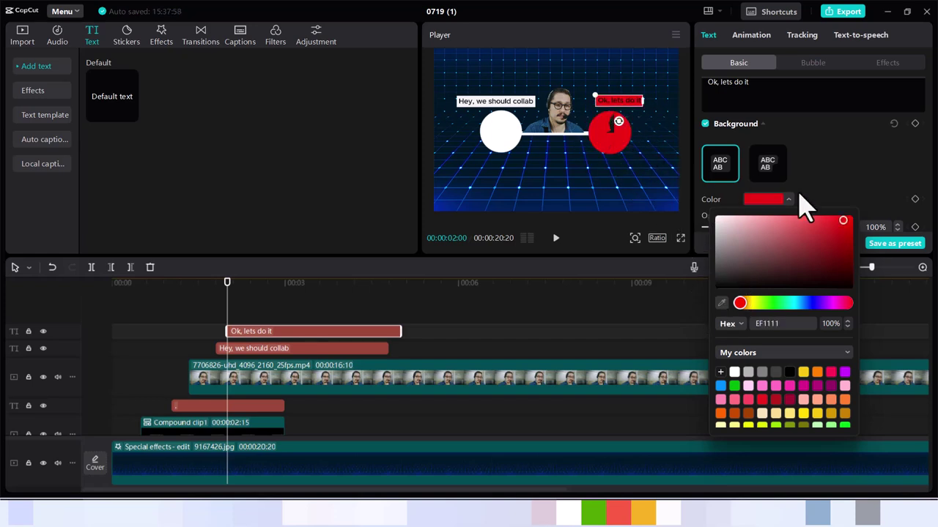
{"action": "left_click", "coordinate": [924, 184]}
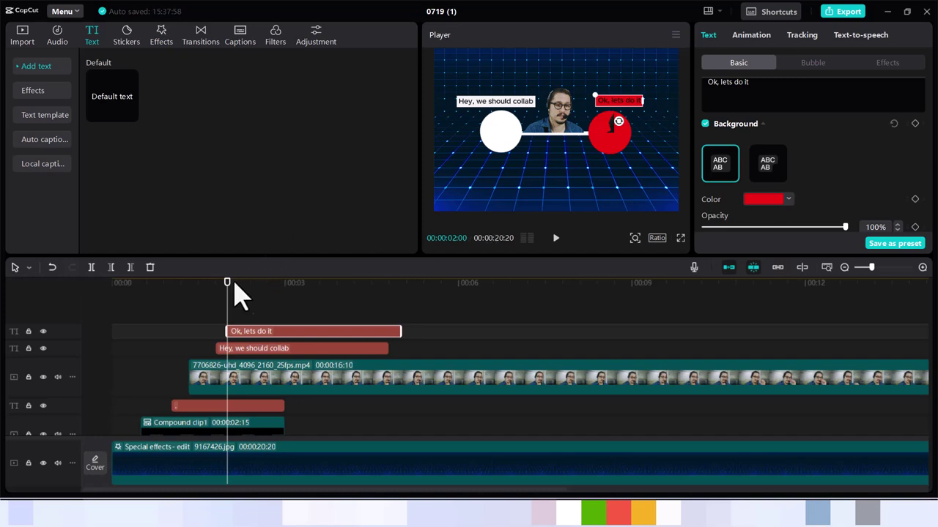
- Split both message text clips at 00:00:02:16 and shift their second halves together slightly later, leaving a short gap
{"action": "left_click", "coordinate": [258, 299]}
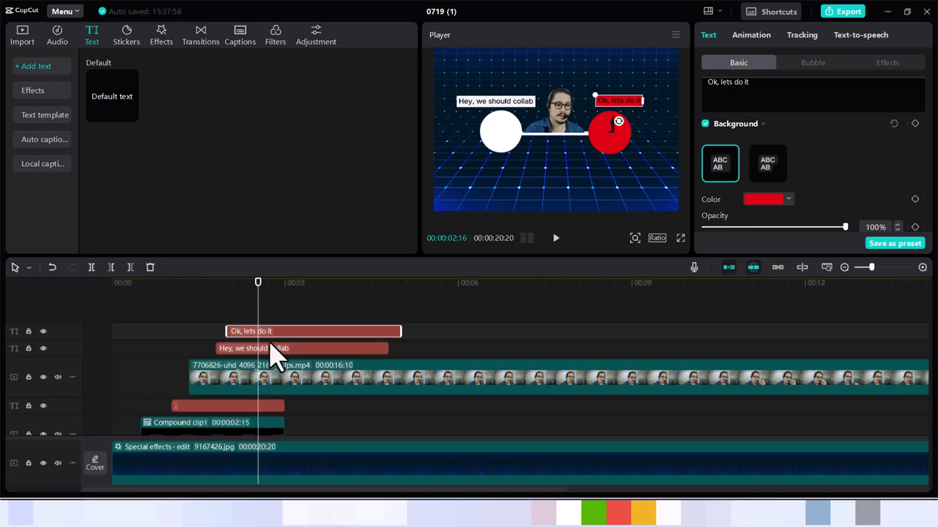
{"action": "key", "text": "ctrl+b"}
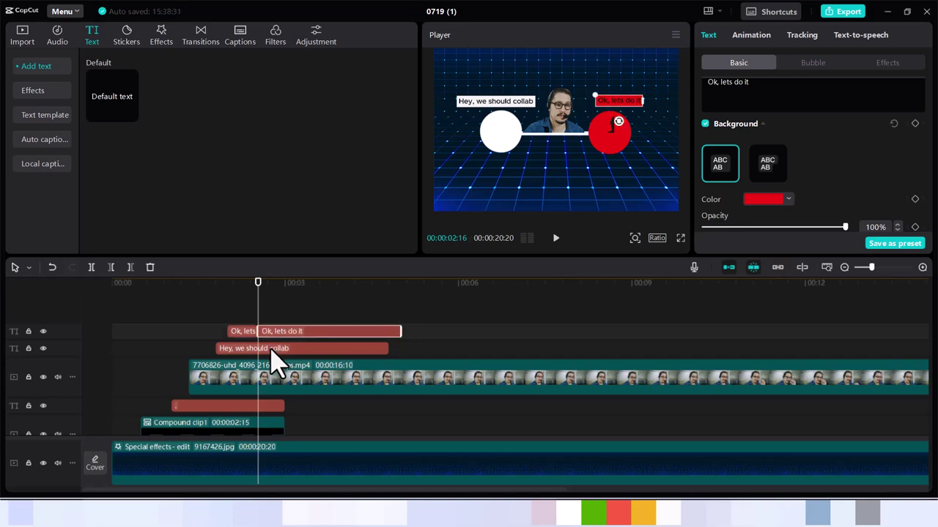
{"action": "left_click", "coordinate": [277, 350]}
{"action": "key", "text": "ctrl+b"}
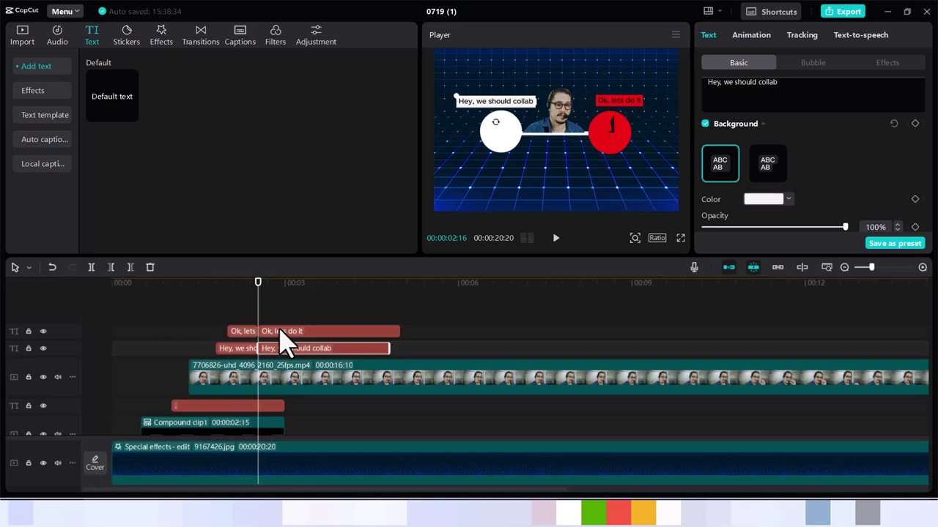
{"action": "left_click", "coordinate": [280, 331], "text": "ctrl"}
{"action": "left_click_drag", "start_coordinate": [279, 329], "coordinate": [290, 331]}
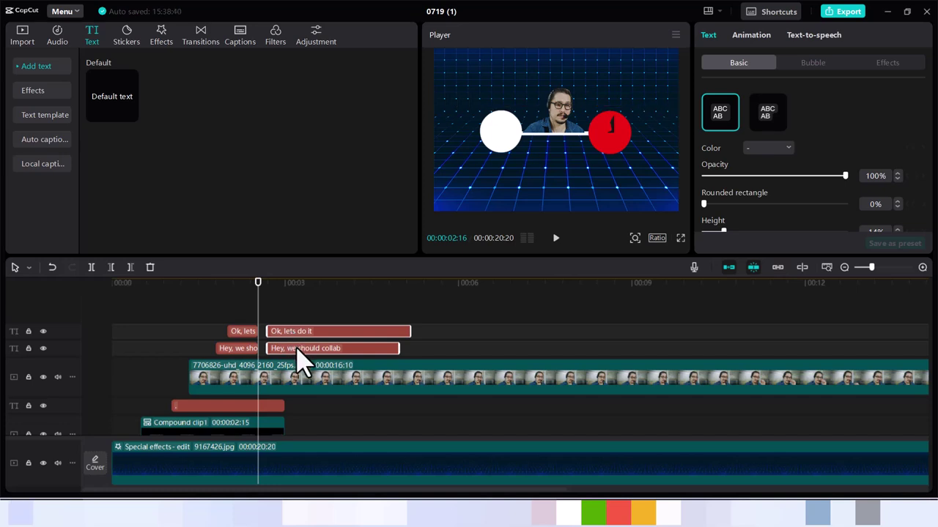
- Disable the background on both second-half text clips and shift the second "Ok, lets do it" clip to start at 00:00:02:27
{"action": "left_click", "coordinate": [301, 350]}
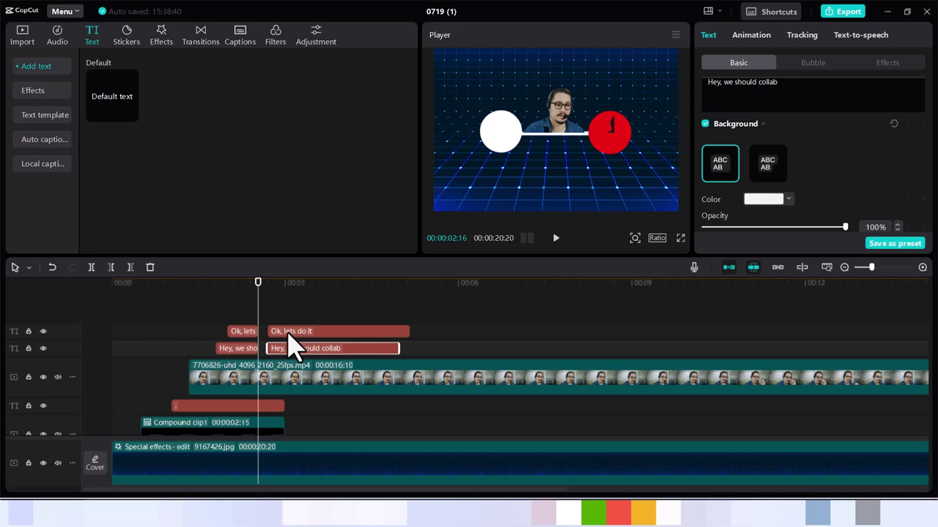
{"action": "left_click", "coordinate": [705, 124]}
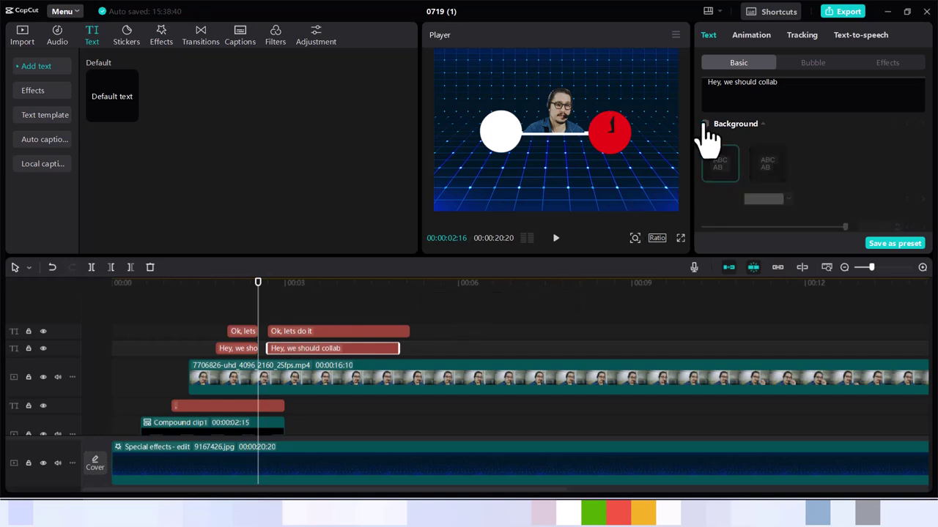
{"action": "left_click", "coordinate": [385, 335]}
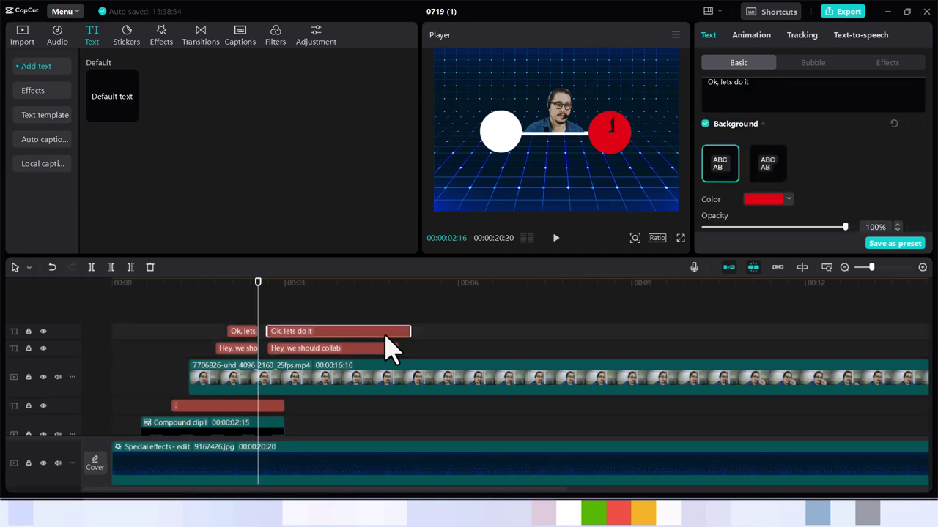
{"action": "left_click", "coordinate": [705, 125]}
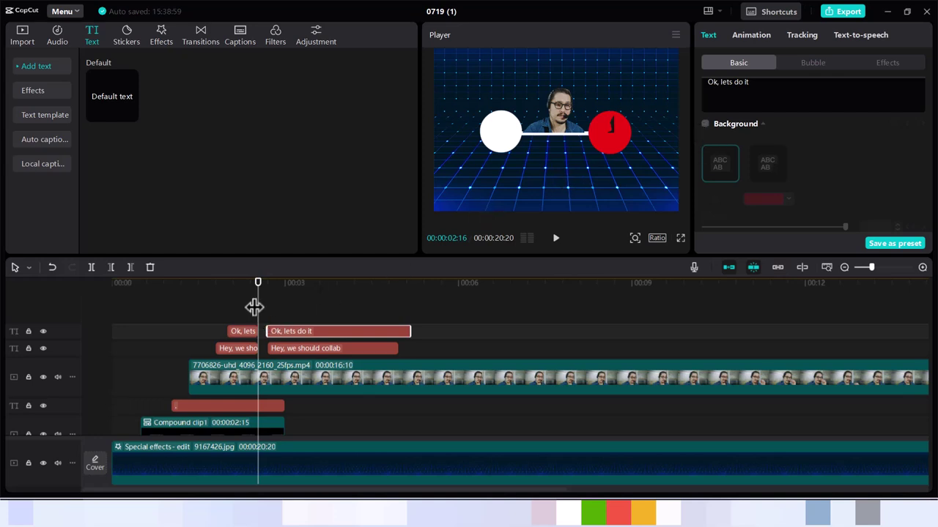
{"action": "left_click_drag", "start_coordinate": [259, 291], "coordinate": [268, 289]}
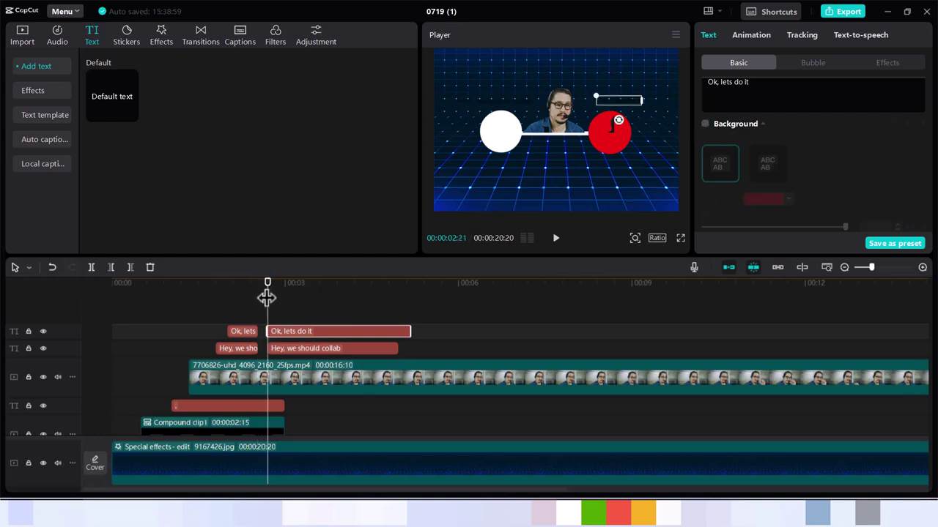
{"action": "left_click_drag", "start_coordinate": [278, 331], "coordinate": [285, 330]}
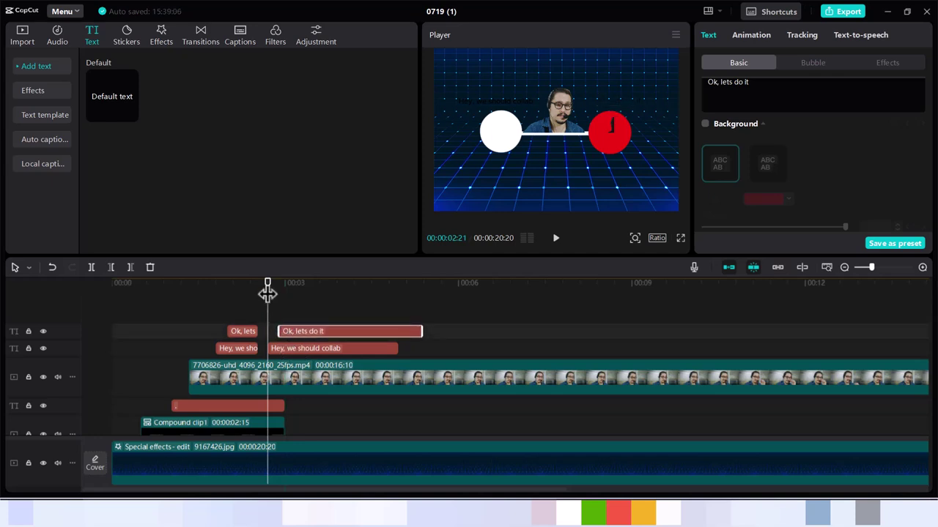
- Replace the second "Hey, we should collab" clip's text with "What" and place it on the white dot
{"action": "left_click", "coordinate": [286, 349]}
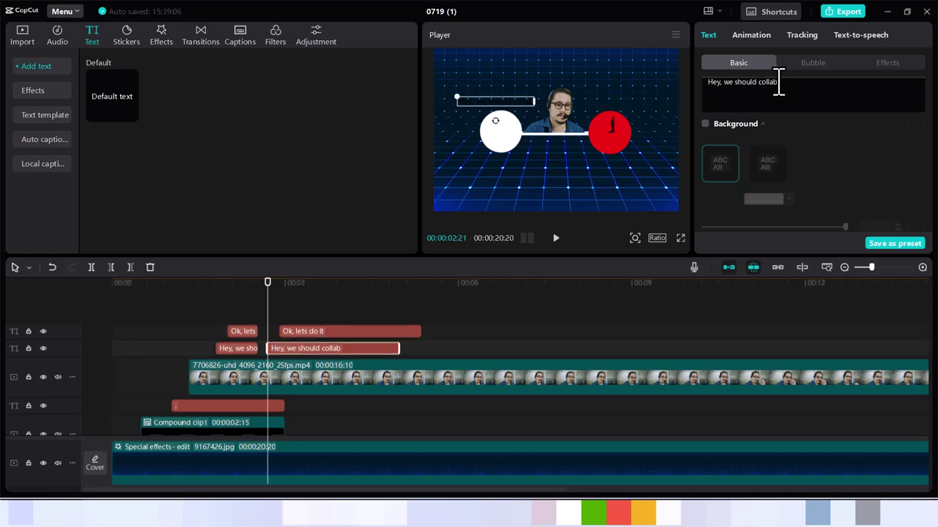
{"action": "left_click_drag", "start_coordinate": [779, 83], "coordinate": [692, 91]}
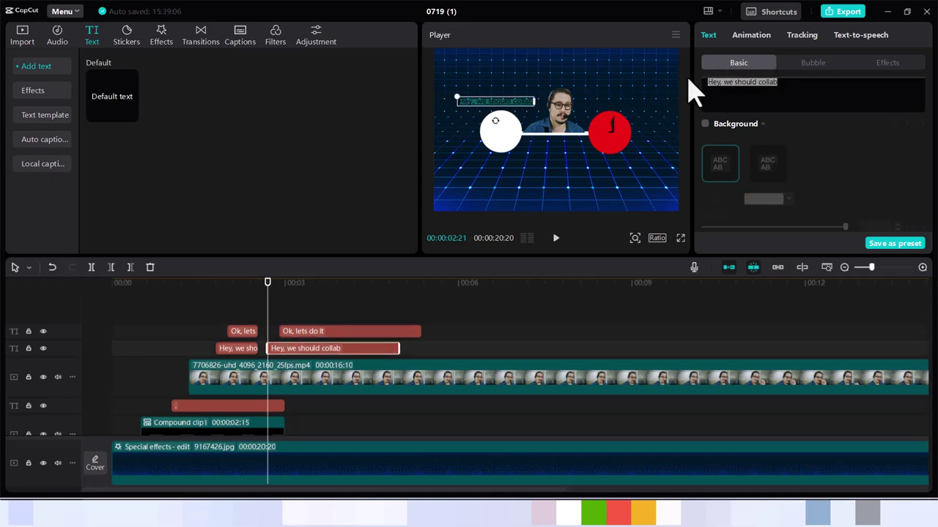
{"action": "type", "text": "What"}
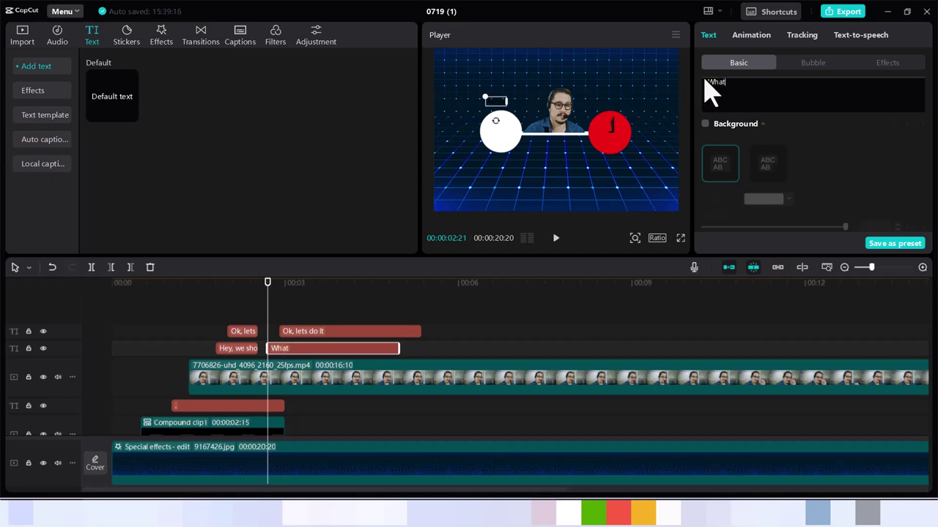
{"action": "left_click_drag", "start_coordinate": [497, 106], "coordinate": [502, 136]}
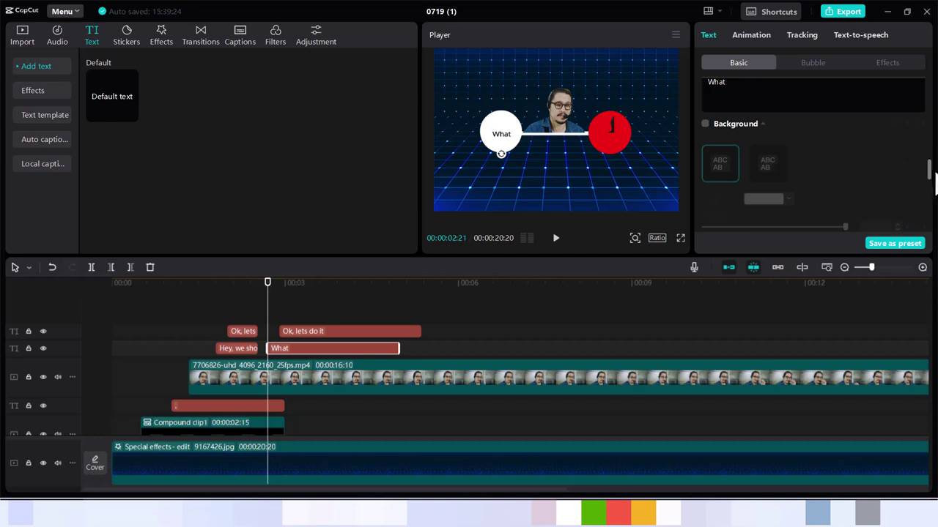
- Increase the "What" text's font size to 9 and centre it inside the white dot
{"action": "left_click_drag", "start_coordinate": [929, 178], "coordinate": [917, 98]}
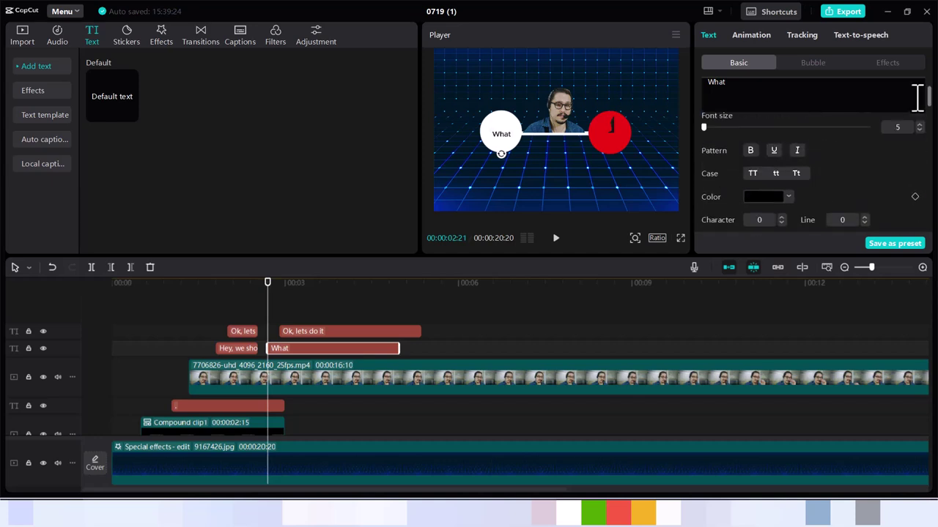
{"action": "left_click", "coordinate": [919, 124]}
{"action": "left_click", "coordinate": [919, 124]}
{"action": "left_click", "coordinate": [919, 124]}
{"action": "left_click", "coordinate": [919, 124]}
{"action": "left_click", "coordinate": [919, 124]}
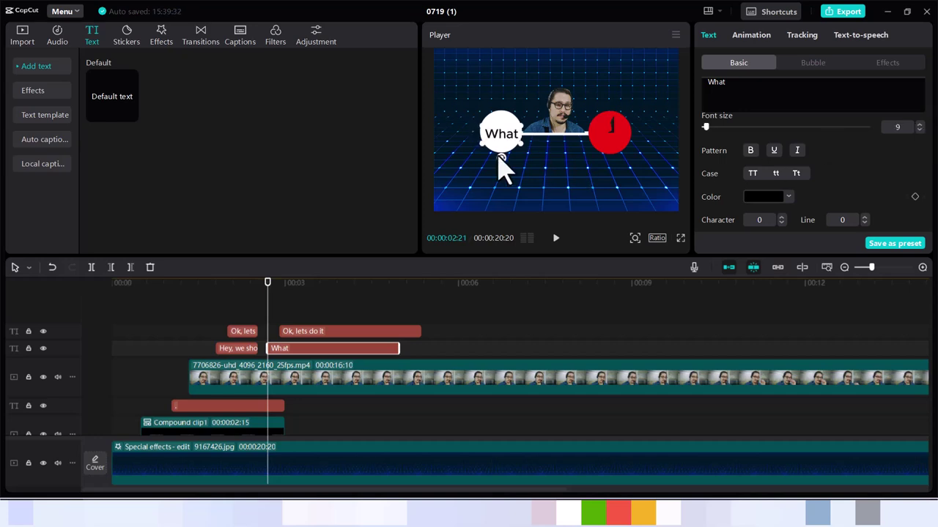
{"action": "left_click_drag", "start_coordinate": [498, 134], "coordinate": [497, 136]}
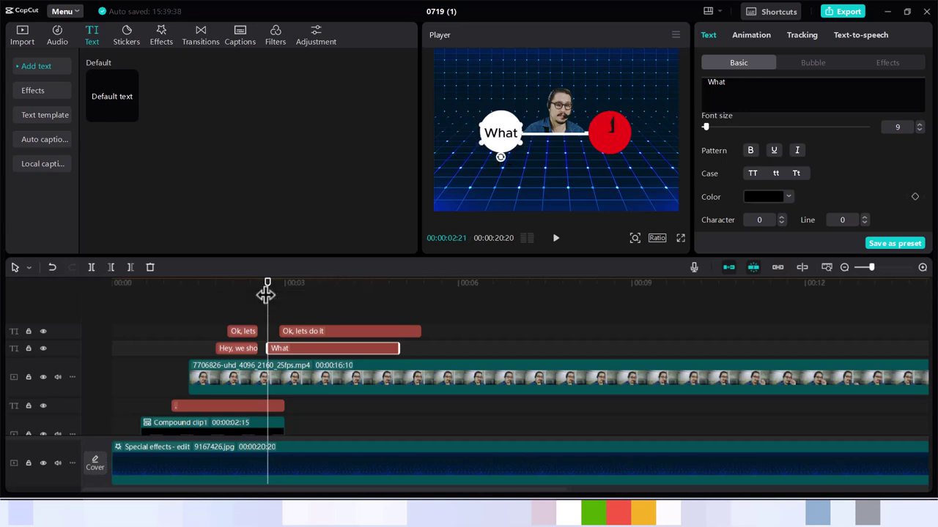
- Replace the second "Ok, lets do it" clip's text with "Wht" and place it on the red dot
{"action": "left_click_drag", "start_coordinate": [268, 293], "coordinate": [279, 293]}
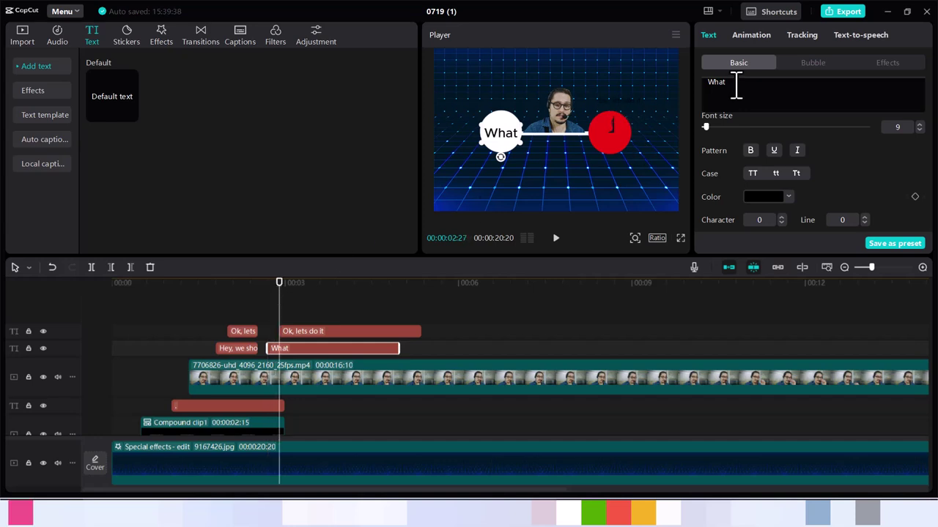
{"action": "left_click", "coordinate": [326, 336]}
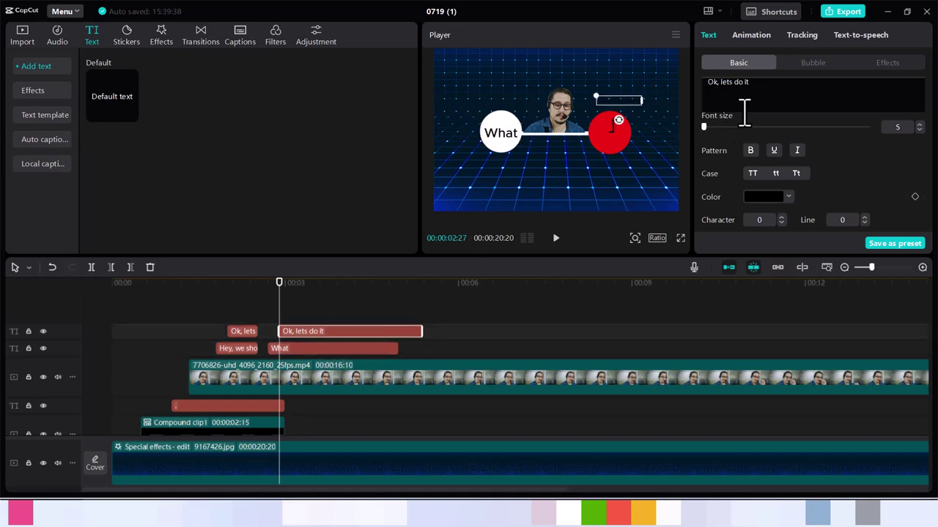
{"action": "left_click_drag", "start_coordinate": [752, 83], "coordinate": [707, 83]}
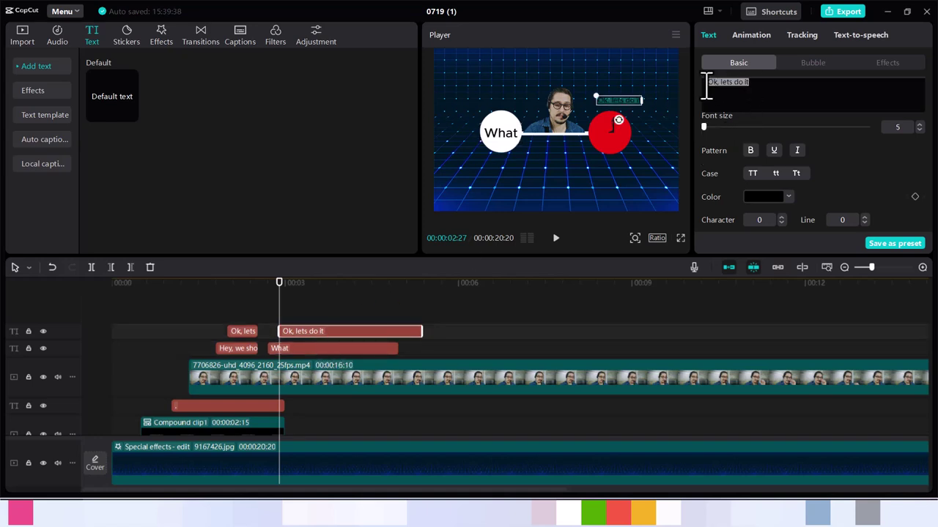
{"action": "type", "text": "Wht"}
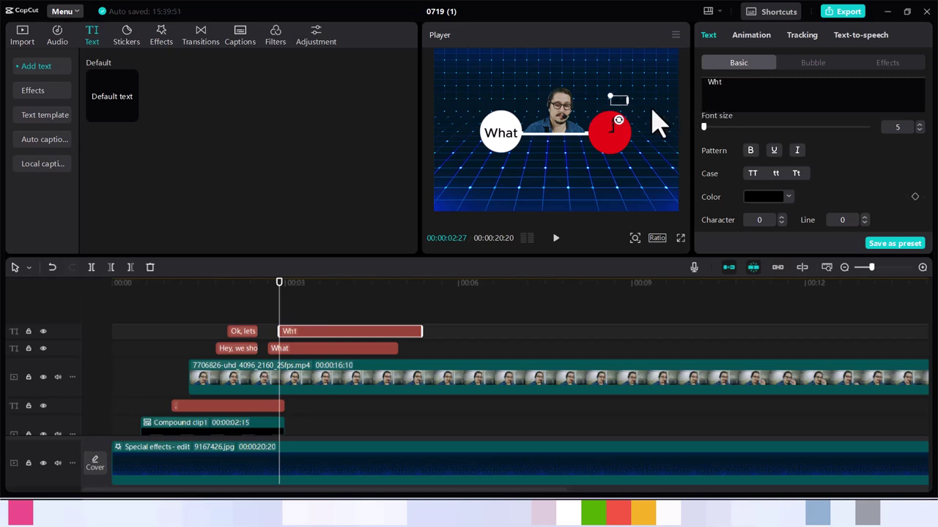
{"action": "left_click_drag", "start_coordinate": [617, 102], "coordinate": [612, 133]}
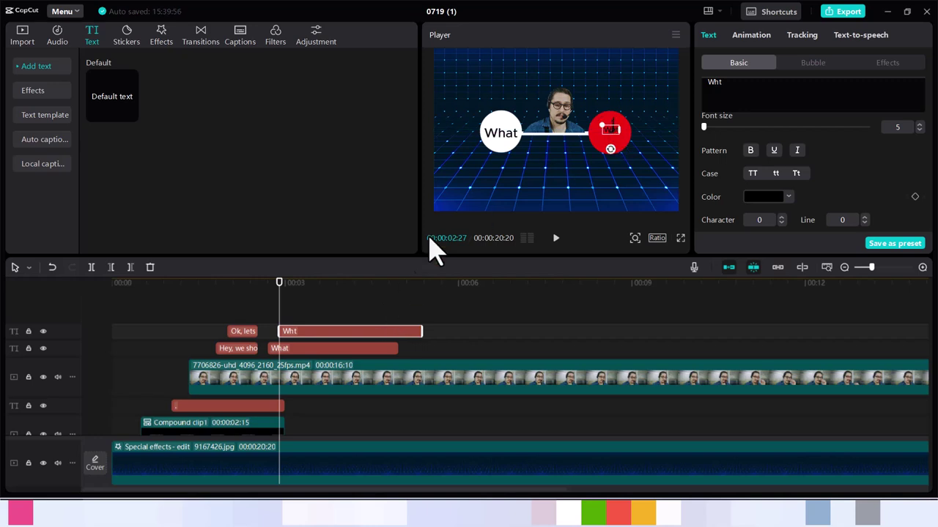
- Increase the "Wht" text's font size to 9 and centre it inside the red dot
{"action": "left_click", "coordinate": [491, 138]}
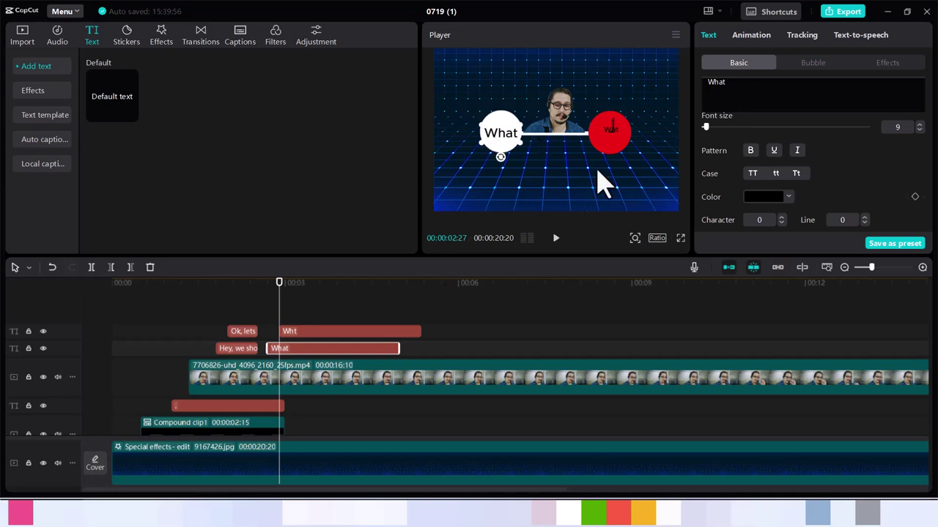
{"action": "left_click", "coordinate": [610, 143]}
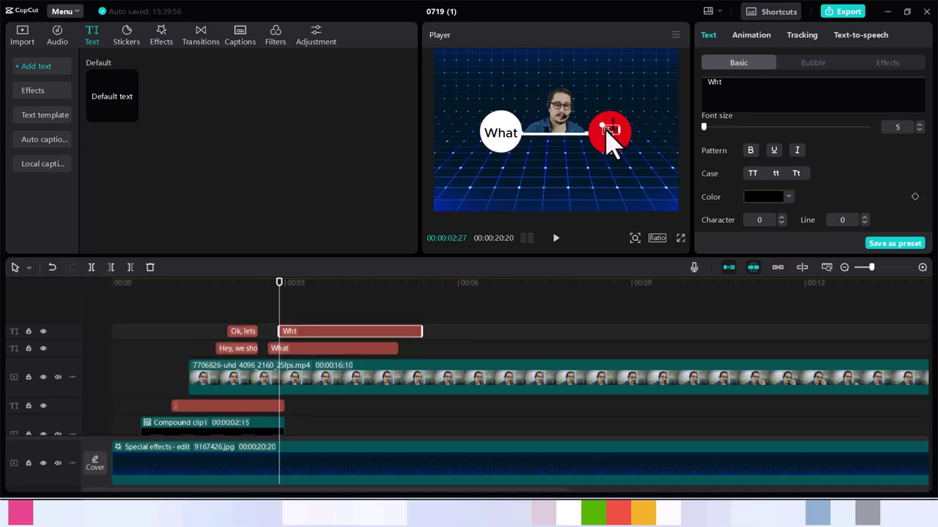
{"action": "left_click", "coordinate": [919, 125]}
{"action": "left_click", "coordinate": [919, 124]}
{"action": "left_click", "coordinate": [919, 125]}
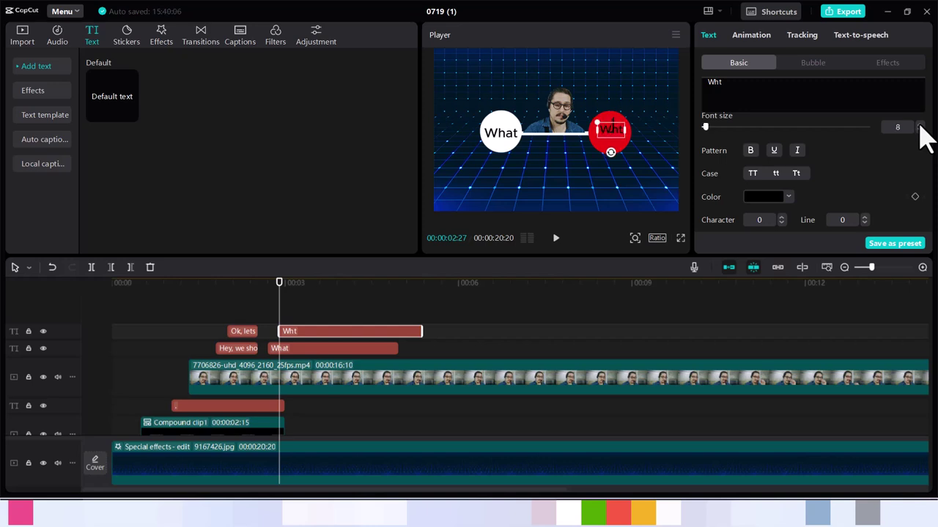
{"action": "left_click", "coordinate": [919, 125]}
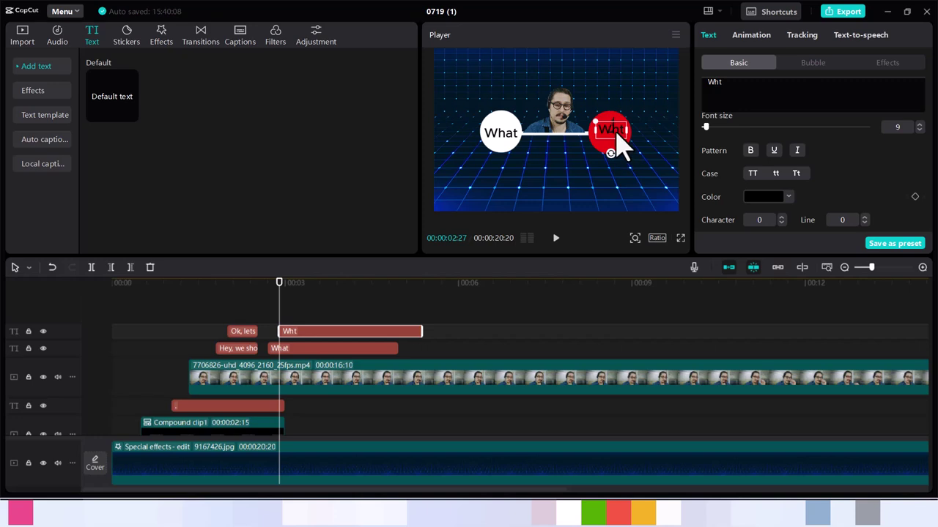
{"action": "left_click_drag", "start_coordinate": [616, 133], "coordinate": [618, 137]}
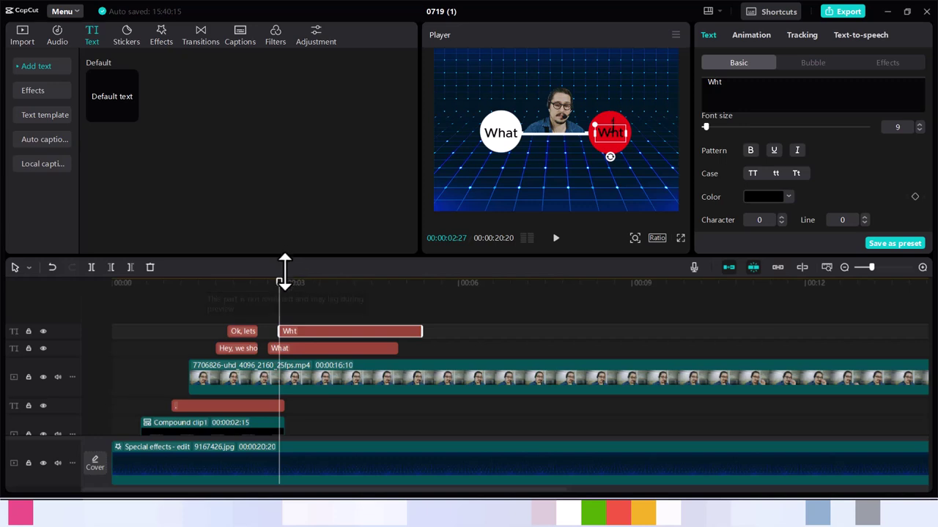
{"action": "left_click_drag", "start_coordinate": [279, 281], "coordinate": [259, 287]}
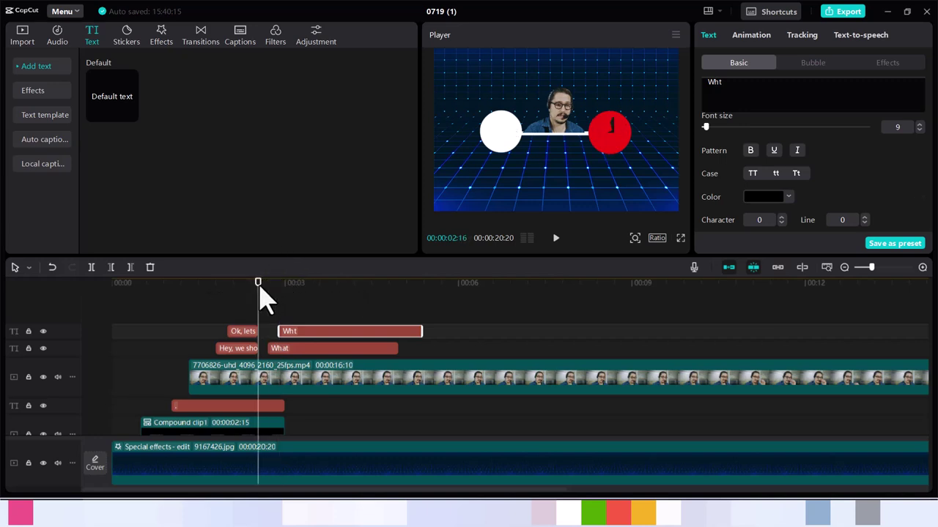
{"action": "left_click", "coordinate": [260, 407]}
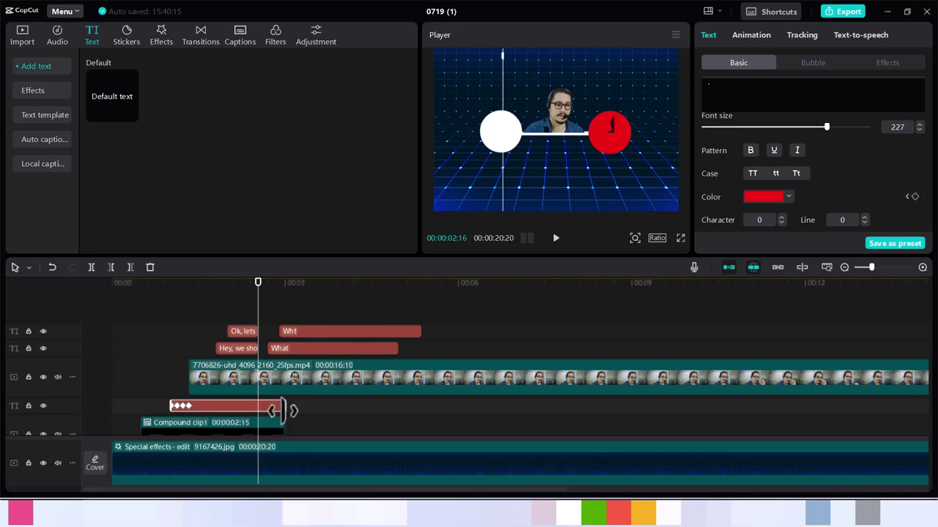
{"action": "left_click_drag", "start_coordinate": [283, 410], "coordinate": [257, 410]}
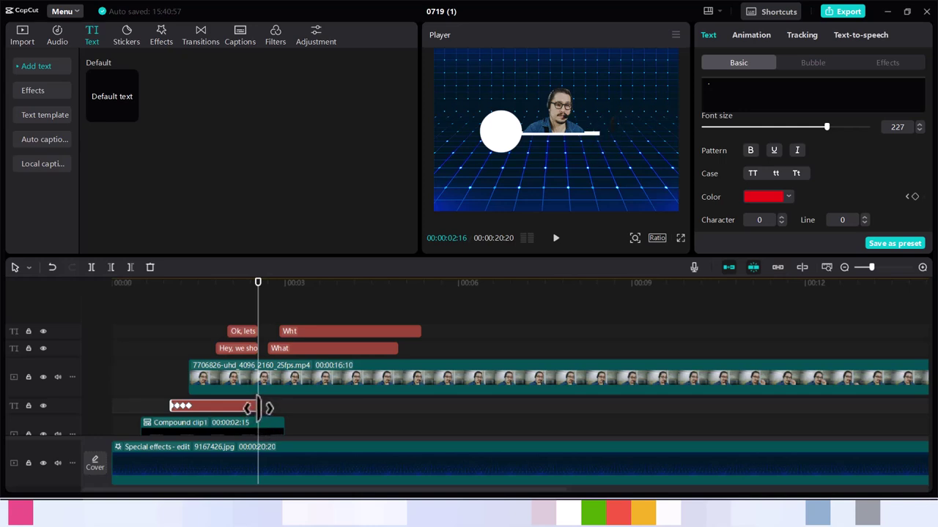
{"action": "left_click_drag", "start_coordinate": [256, 407], "coordinate": [284, 407]}
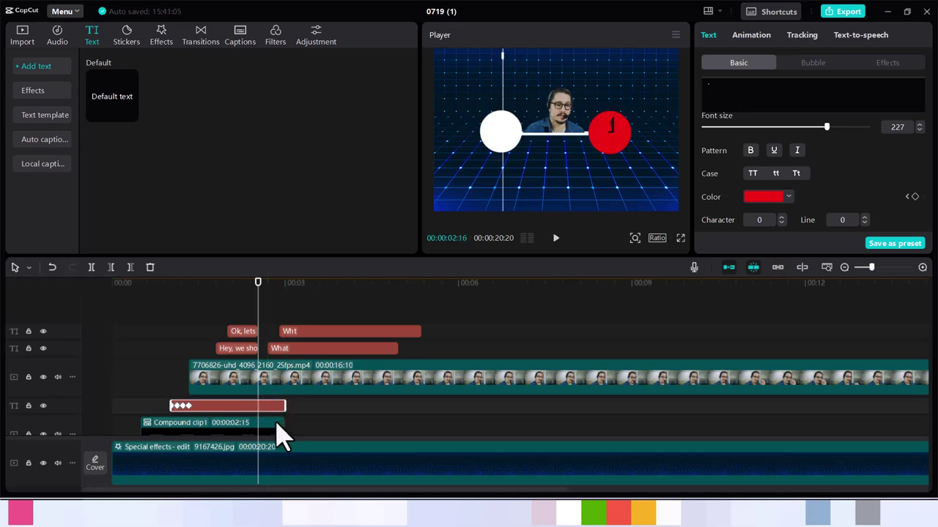
- Trim the end of the connecting line's compound clip to 00:00:02:16
{"action": "left_click", "coordinate": [282, 437]}
{"action": "left_click_drag", "start_coordinate": [285, 429], "coordinate": [257, 428]}
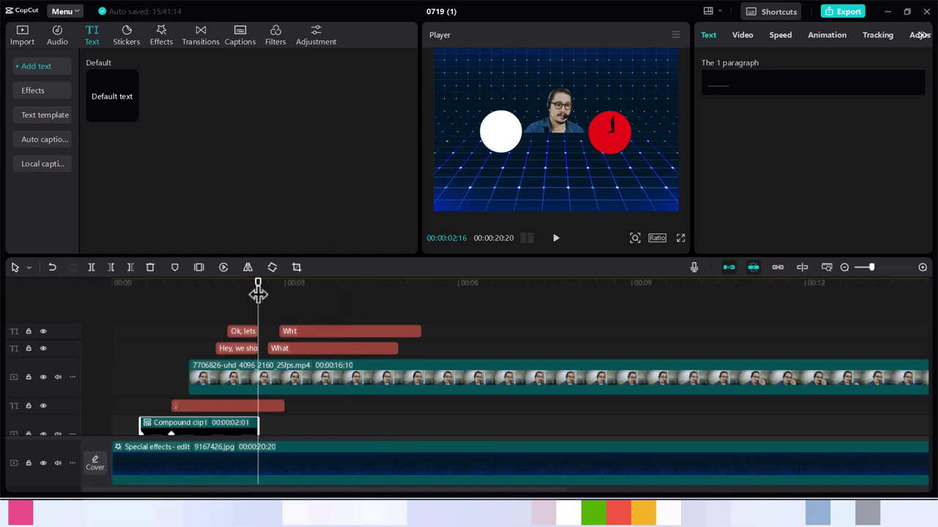
- Extend the red and white dot clips to end together at about 4 seconds, covering the "What" and "Wht" texts
{"action": "left_click_drag", "start_coordinate": [258, 293], "coordinate": [314, 293]}
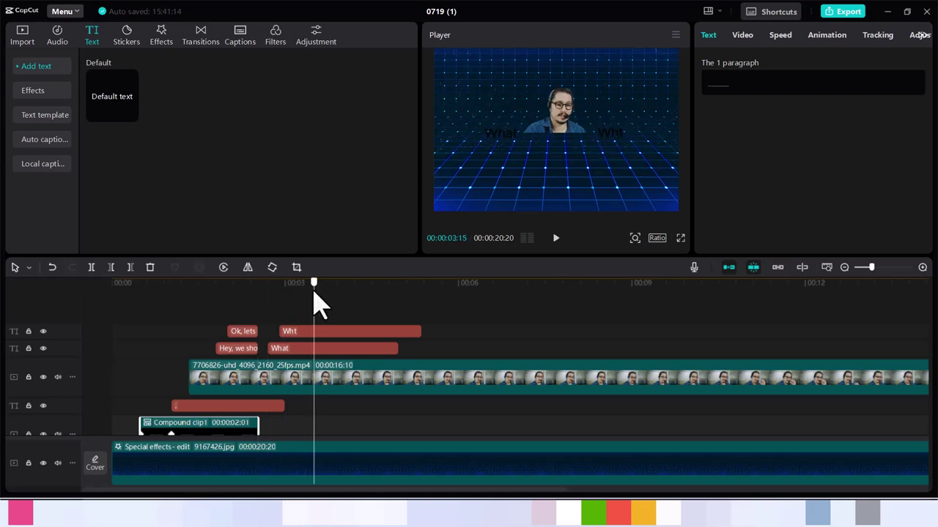
{"action": "left_click_drag", "start_coordinate": [320, 302], "coordinate": [313, 300]}
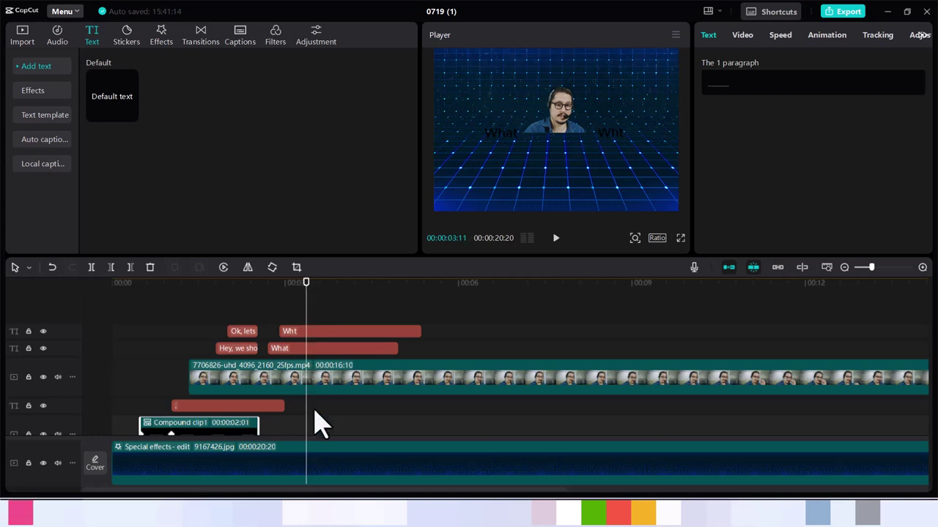
{"action": "left_click_drag", "start_coordinate": [284, 407], "coordinate": [347, 409]}
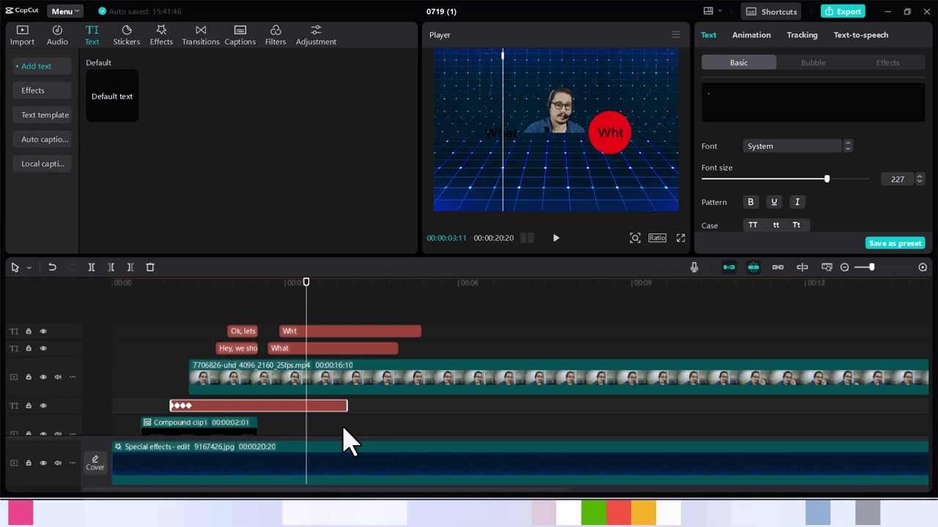
{"action": "scroll", "coordinate": [348, 439], "scroll_direction": "down", "scroll_amount": 2}
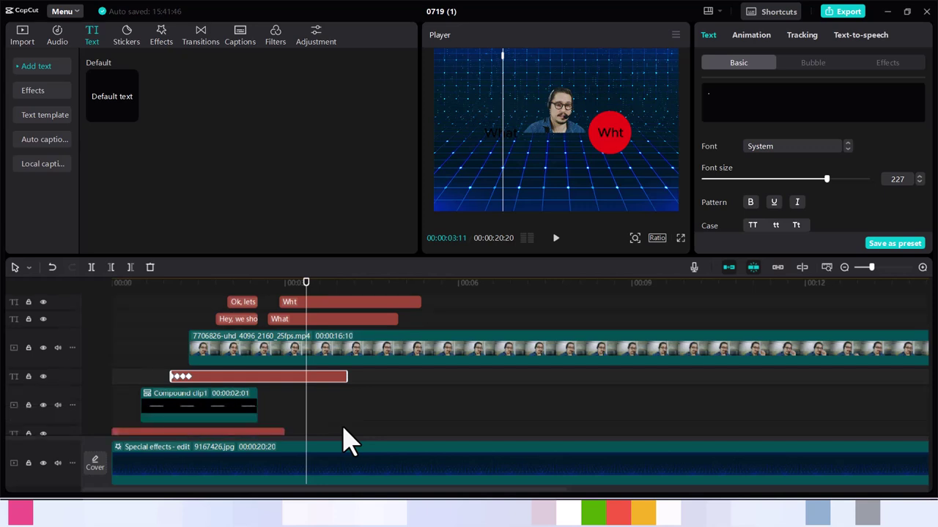
{"action": "scroll", "coordinate": [348, 439], "scroll_direction": "down", "scroll_amount": 1}
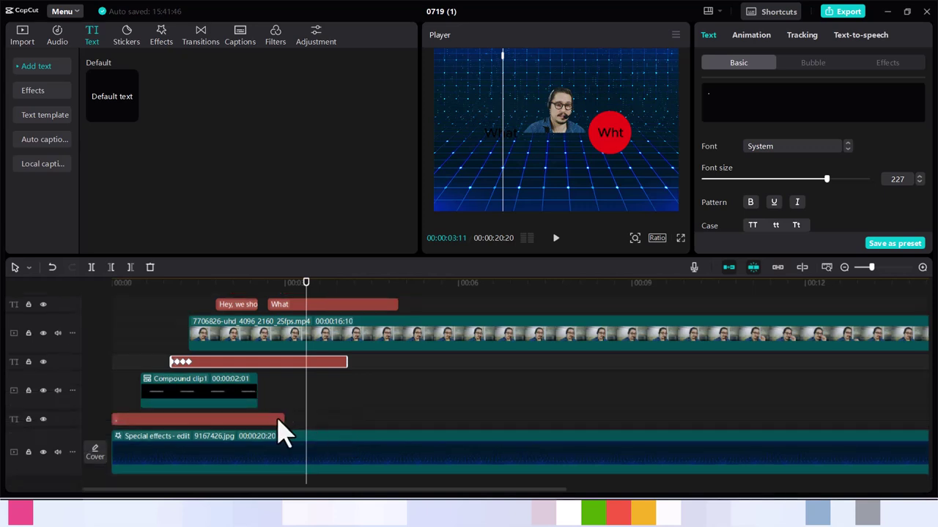
{"action": "left_click_drag", "start_coordinate": [279, 422], "coordinate": [348, 426]}
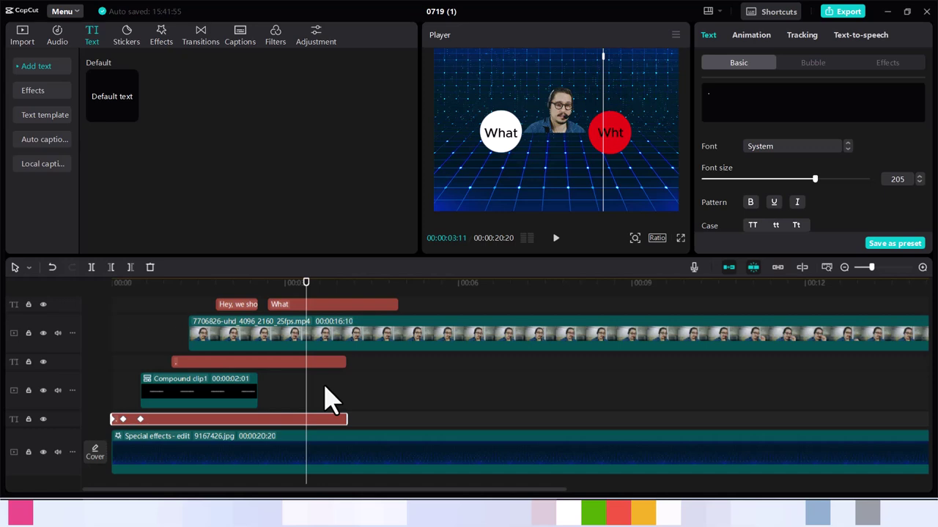
- Split the "What" and "Wht" text clips at 00:00:03:18 and delete the parts after the cut
{"action": "scroll", "coordinate": [332, 400], "scroll_direction": "up", "scroll_amount": 2}
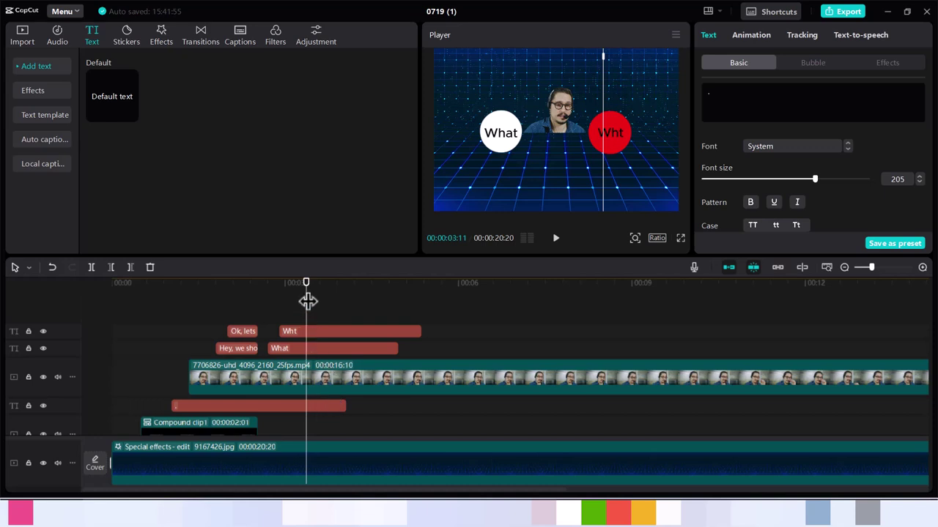
{"action": "left_click_drag", "start_coordinate": [306, 293], "coordinate": [319, 294]}
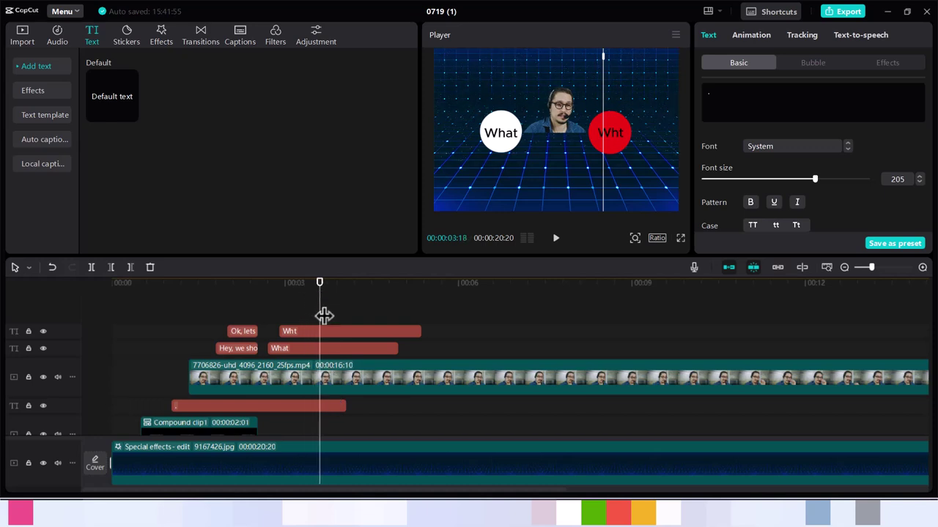
{"action": "left_click", "coordinate": [344, 352]}
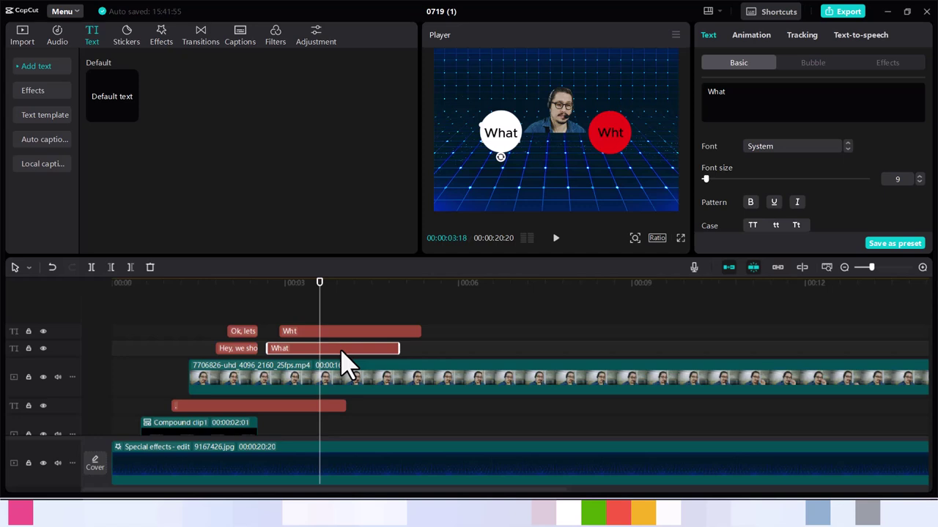
{"action": "key", "text": "ctrl+b"}
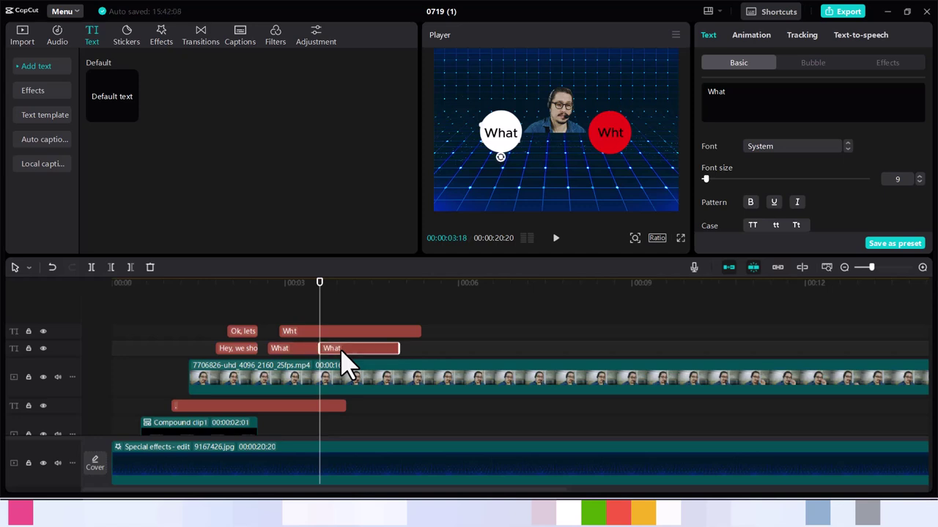
{"action": "key", "text": "Delete"}
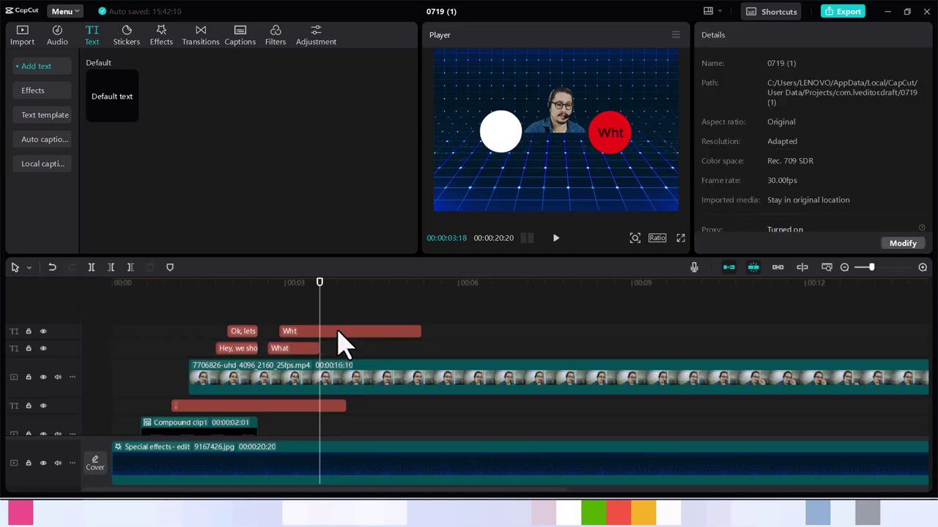
{"action": "left_click", "coordinate": [341, 335]}
{"action": "key", "text": "ctrl+b"}
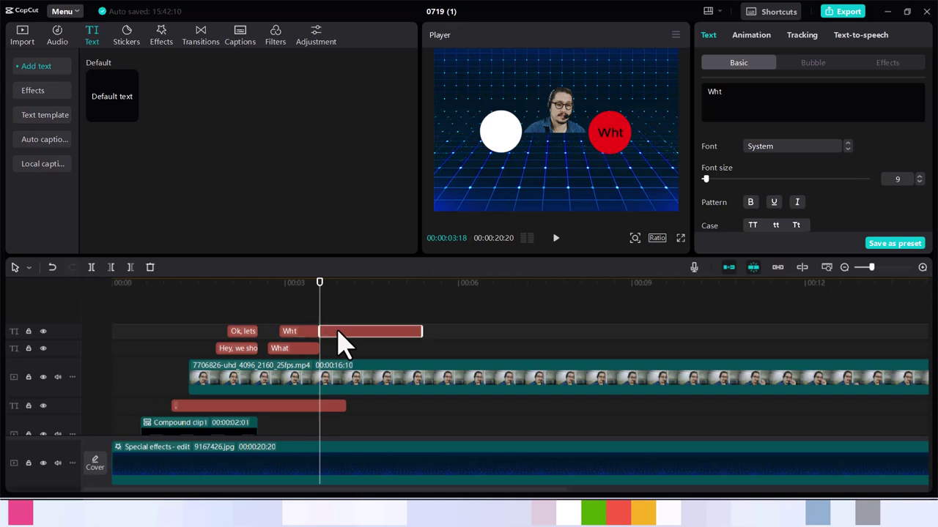
{"action": "key", "text": "Delete"}
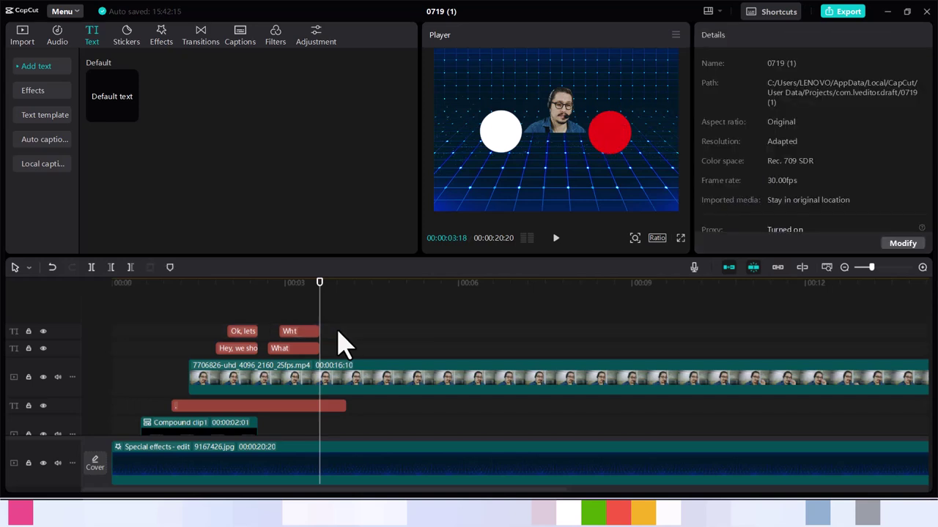
- Extend the red and white dot clips further so both end at about 4.7 seconds
{"action": "left_click_drag", "start_coordinate": [342, 405], "coordinate": [345, 406]}
{"action": "left_click", "coordinate": [342, 407]}
{"action": "left_click_drag", "start_coordinate": [347, 407], "coordinate": [386, 407]}
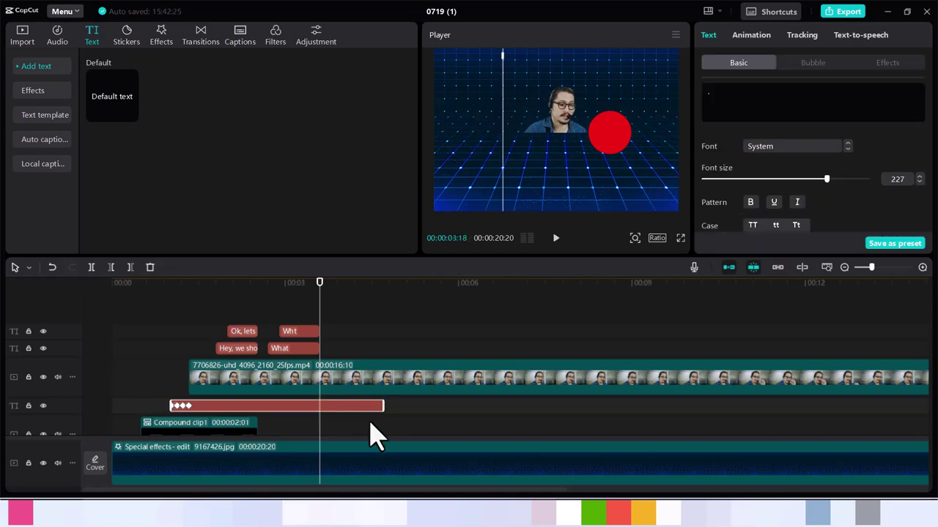
{"action": "scroll", "coordinate": [370, 434], "scroll_direction": "down", "scroll_amount": 3}
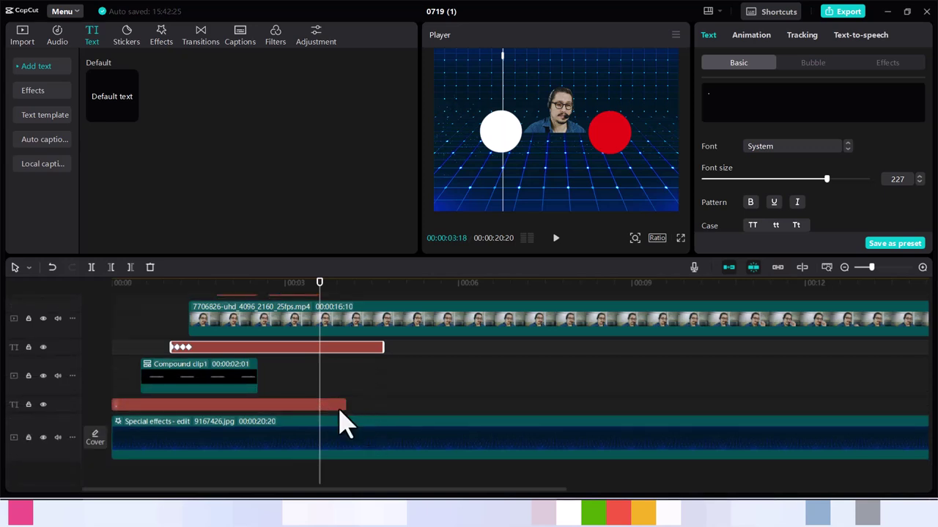
{"action": "left_click", "coordinate": [341, 408]}
{"action": "left_click_drag", "start_coordinate": [344, 407], "coordinate": [377, 401]}
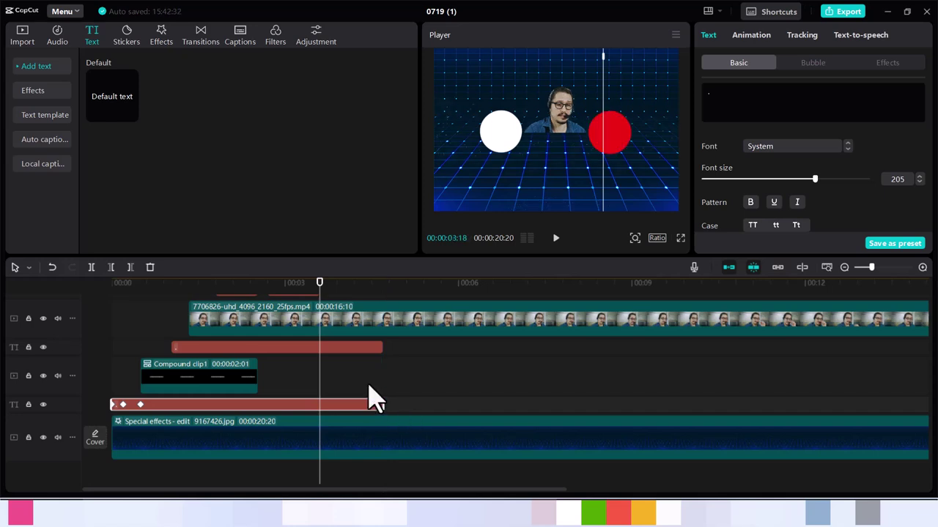
- Split the cut-out man's video clip at 00:00:03:18, where the two word clips end
{"action": "left_click", "coordinate": [321, 347]}
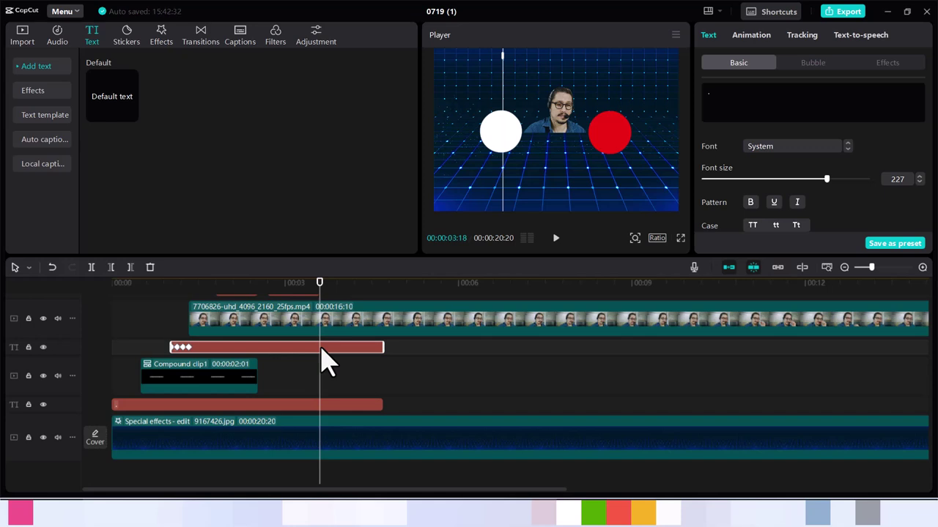
{"action": "scroll", "coordinate": [327, 361], "scroll_direction": "up", "scroll_amount": 3}
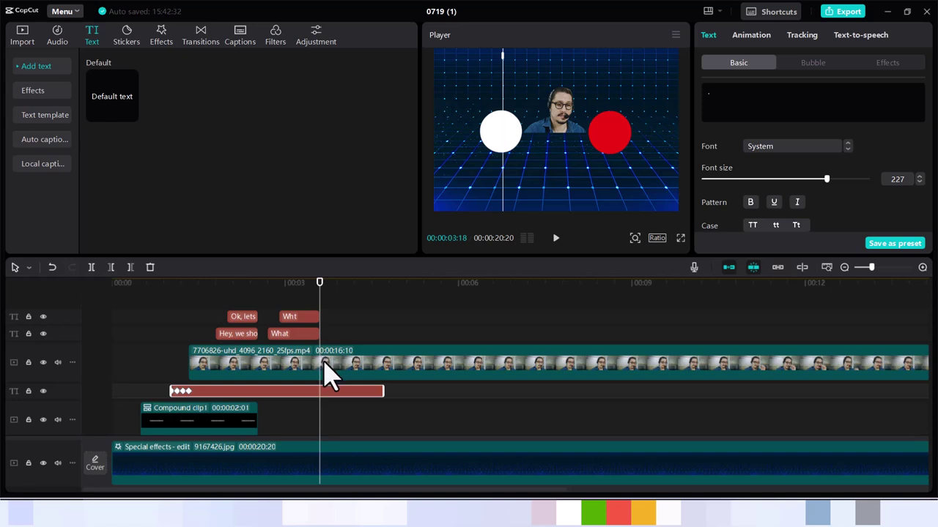
{"action": "left_click", "coordinate": [329, 364]}
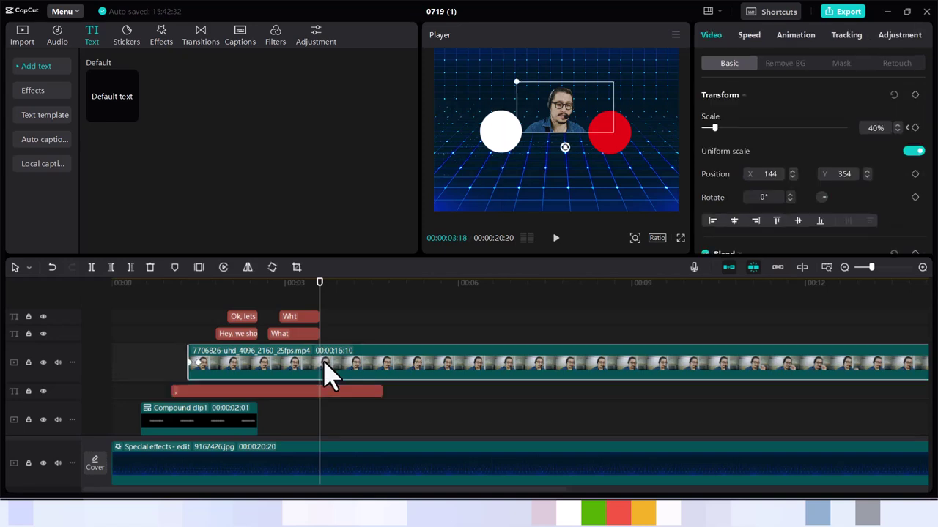
{"action": "key", "text": "ctrl+b"}
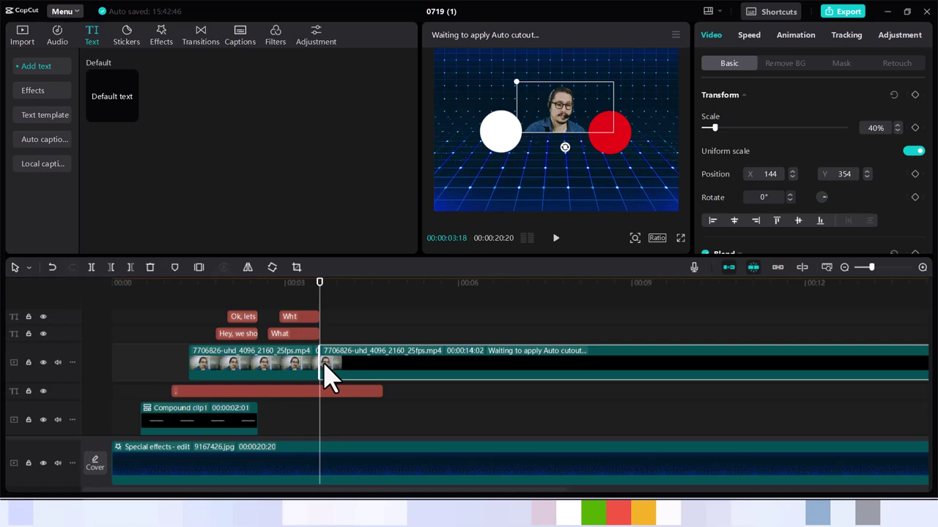
- Delete the part of the cut-out man's clip that follows the cut at 00:00:03:18
{"action": "key", "text": "Delete"}
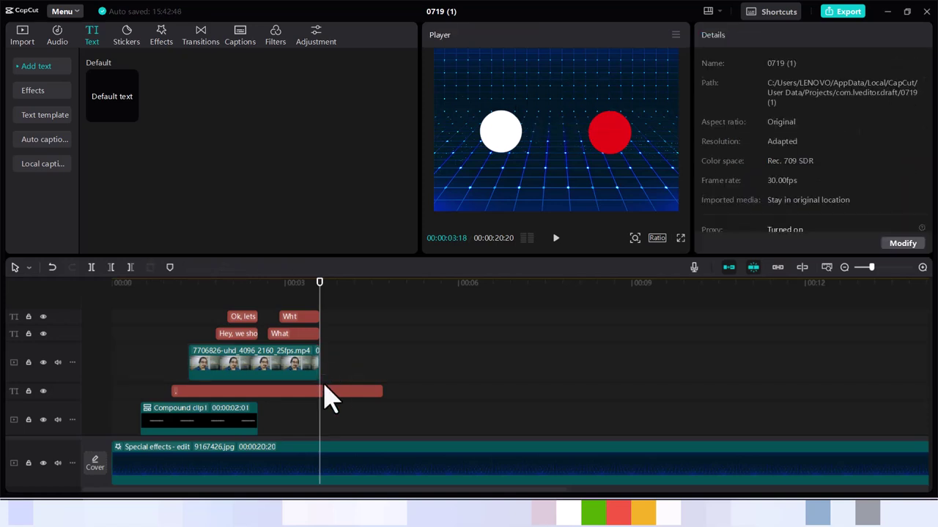
- Add a position keyframe to the red dot at 00:00:03:18 and move the dot towards the white one, to about X 258, Y 1150
{"action": "left_click", "coordinate": [327, 391]}
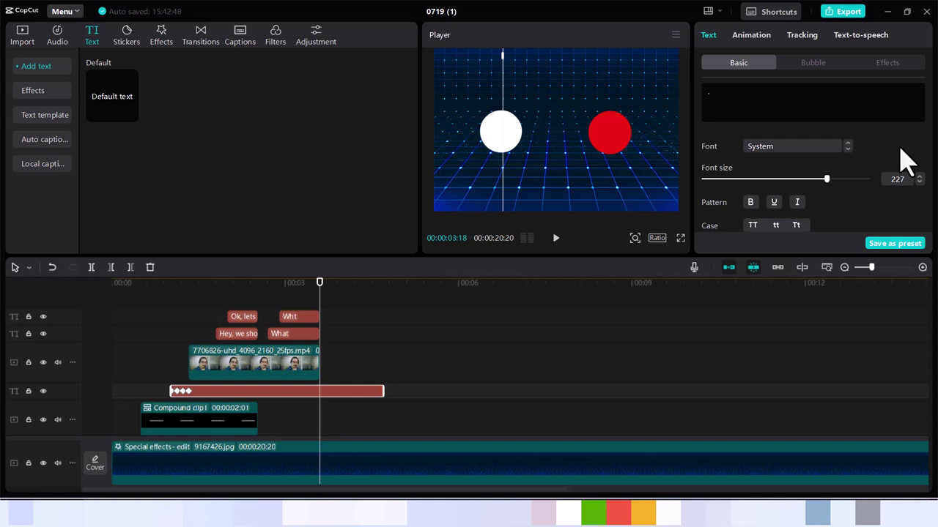
{"action": "scroll", "coordinate": [907, 160], "scroll_direction": "down", "scroll_amount": 3}
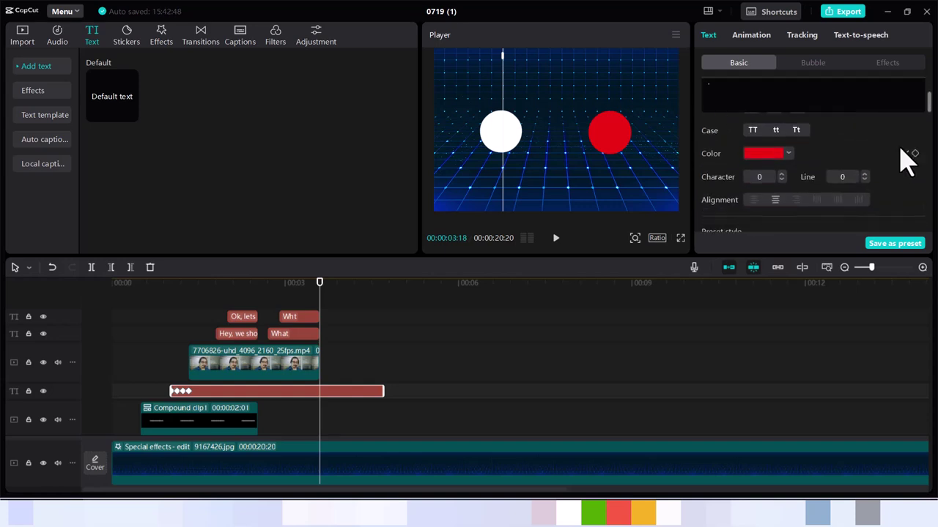
{"action": "scroll", "coordinate": [907, 161], "scroll_direction": "down", "scroll_amount": 5}
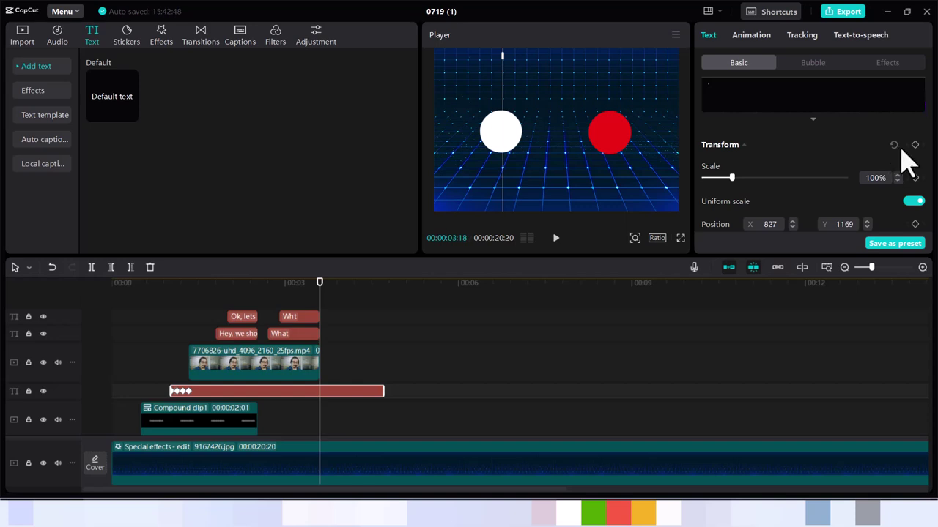
{"action": "left_click", "coordinate": [914, 225]}
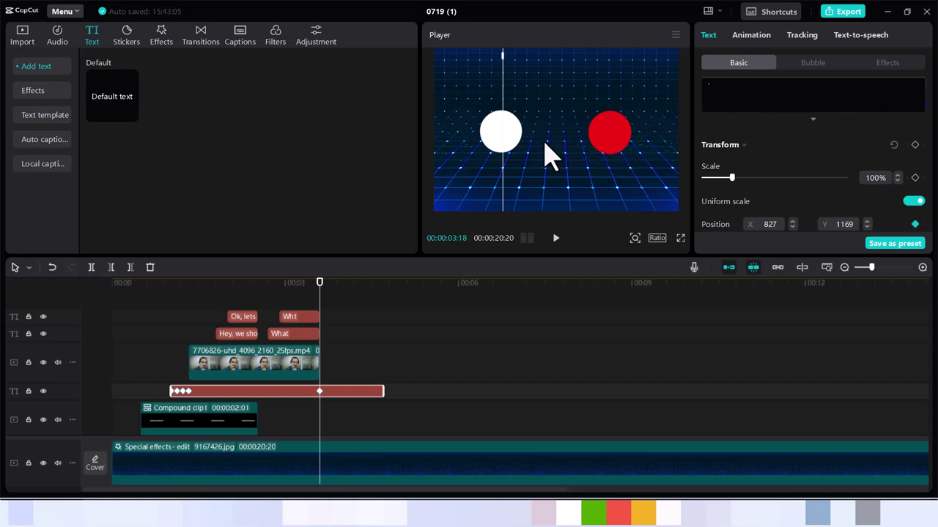
{"action": "left_click_drag", "start_coordinate": [605, 143], "coordinate": [566, 142]}
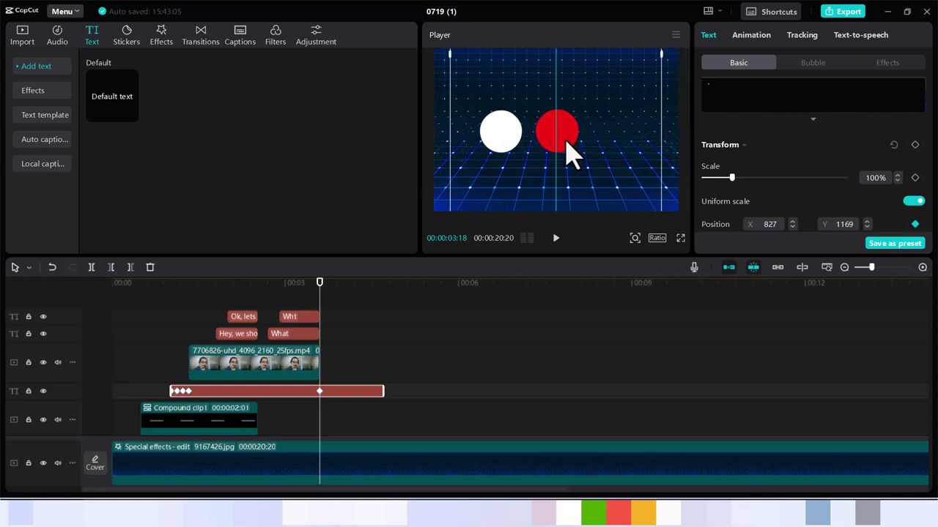
{"action": "left_click_drag", "start_coordinate": [567, 142], "coordinate": [569, 144]}
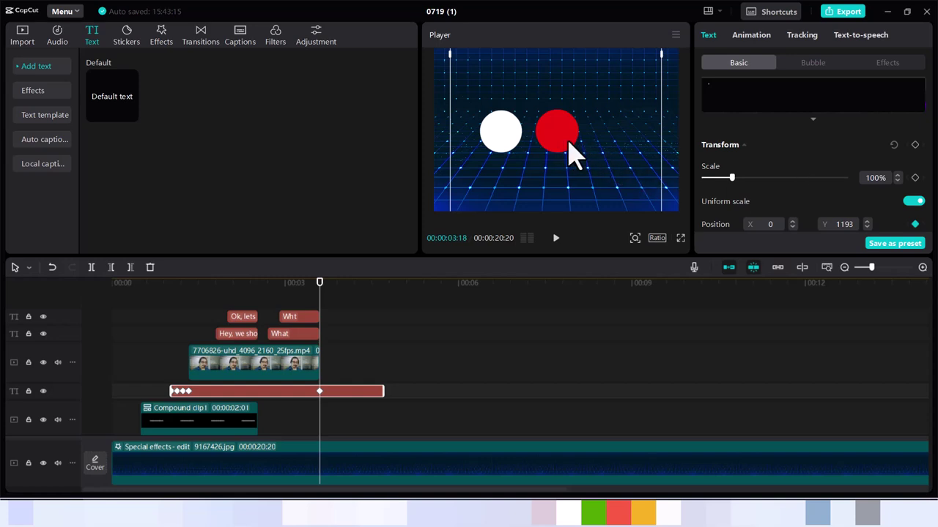
{"action": "mouse_move", "coordinate": [575, 150]}
{"action": "left_mouse_down"}
{"action": "mouse_move", "coordinate": [594, 159]}
{"action": "mouse_move", "coordinate": [584, 156]}
{"action": "left_mouse_up"}
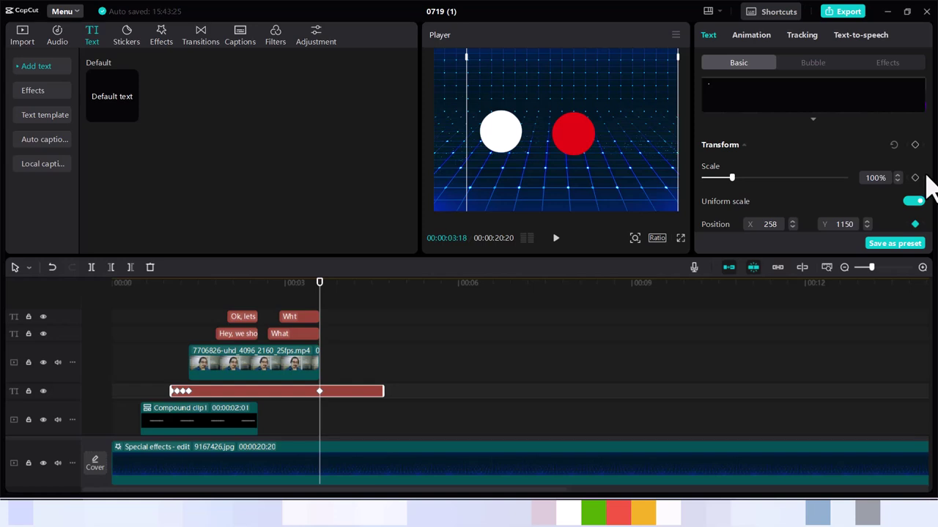
- Add a colour keyframe to the red dot at 00:00:03:19, keeping its red colour EF1111
{"action": "scroll", "coordinate": [927, 177], "scroll_direction": "down", "scroll_amount": 4}
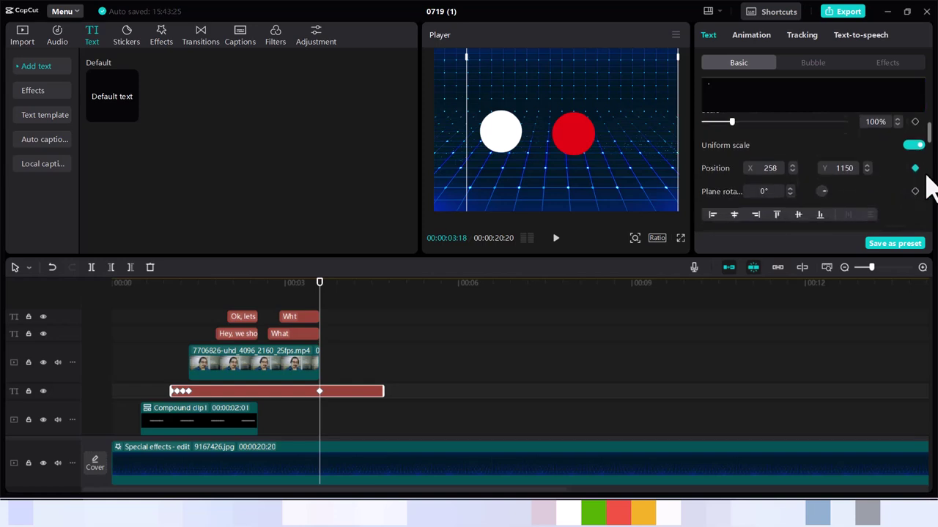
{"action": "scroll", "coordinate": [927, 175], "scroll_direction": "down", "scroll_amount": 5}
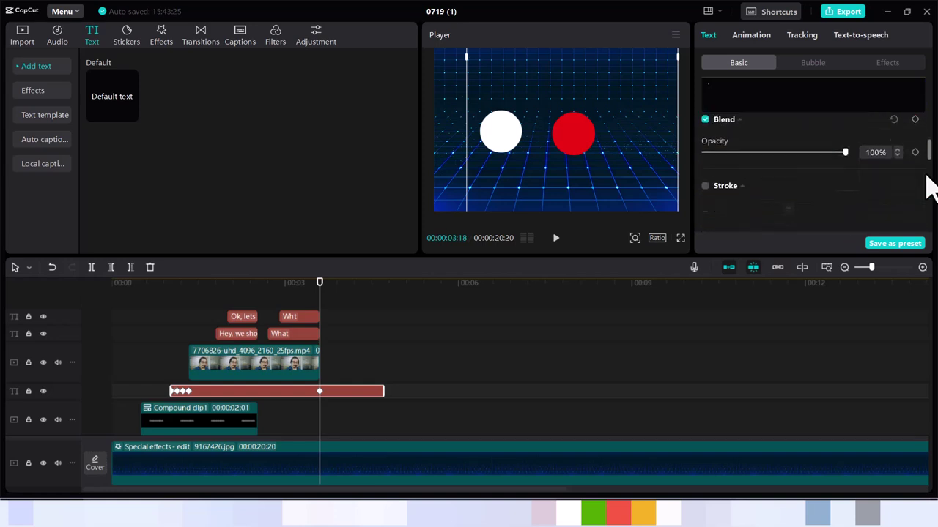
{"action": "scroll", "coordinate": [927, 179], "scroll_direction": "down", "scroll_amount": 5}
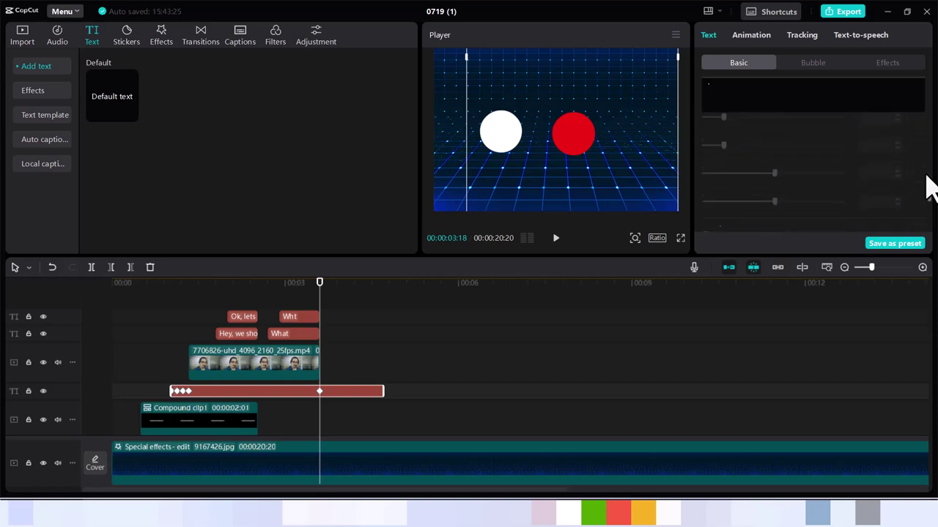
{"action": "scroll", "coordinate": [927, 187], "scroll_direction": "up", "scroll_amount": 15}
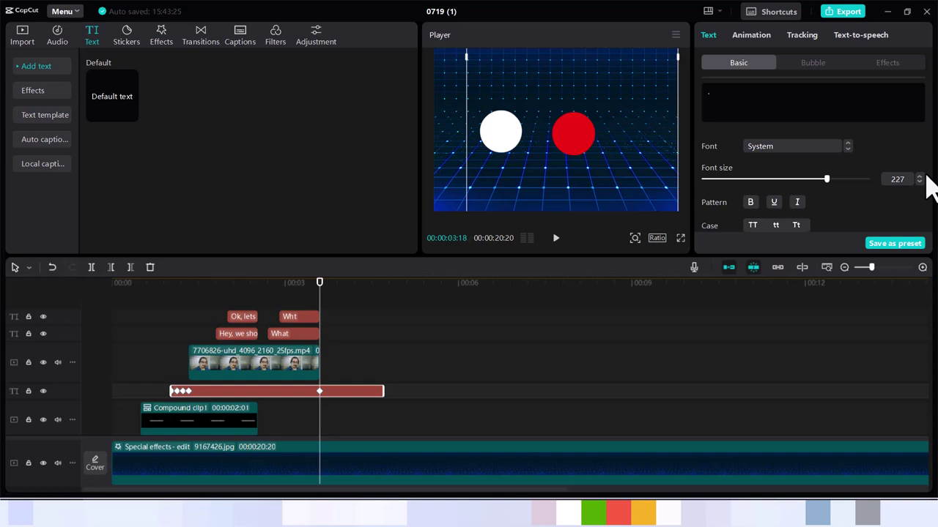
{"action": "scroll", "coordinate": [926, 187], "scroll_direction": "down", "scroll_amount": 1}
{"action": "scroll", "coordinate": [926, 187], "scroll_direction": "up", "scroll_amount": 1}
{"action": "scroll", "coordinate": [929, 187], "scroll_direction": "down", "scroll_amount": 1}
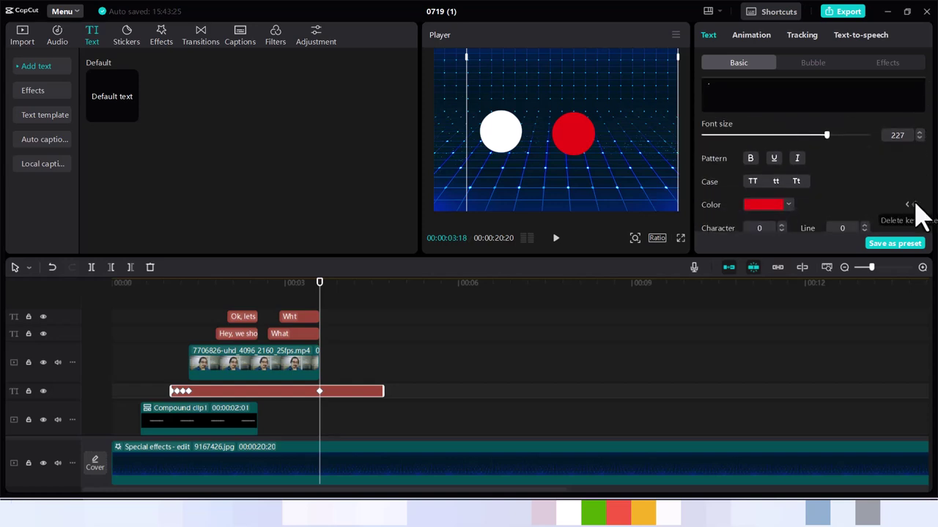
{"action": "key", "text": "Right"}
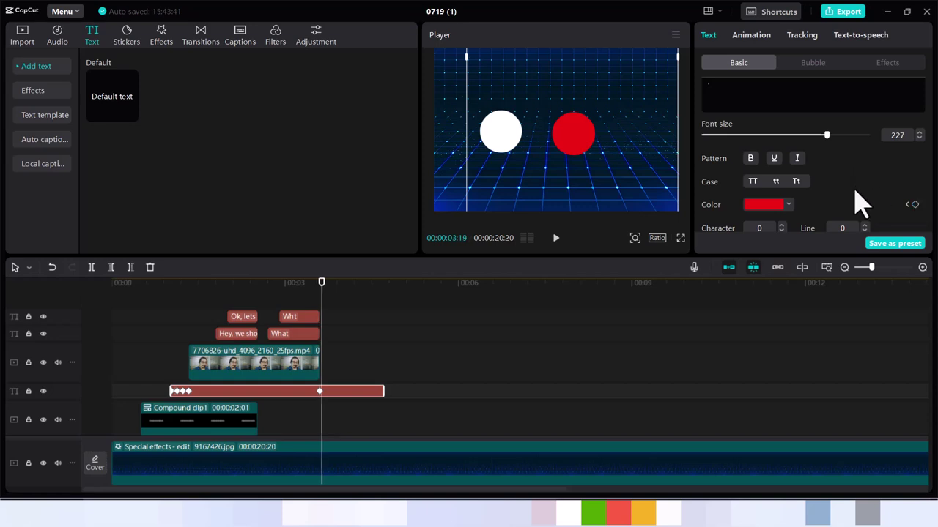
{"action": "left_click", "coordinate": [788, 206]}
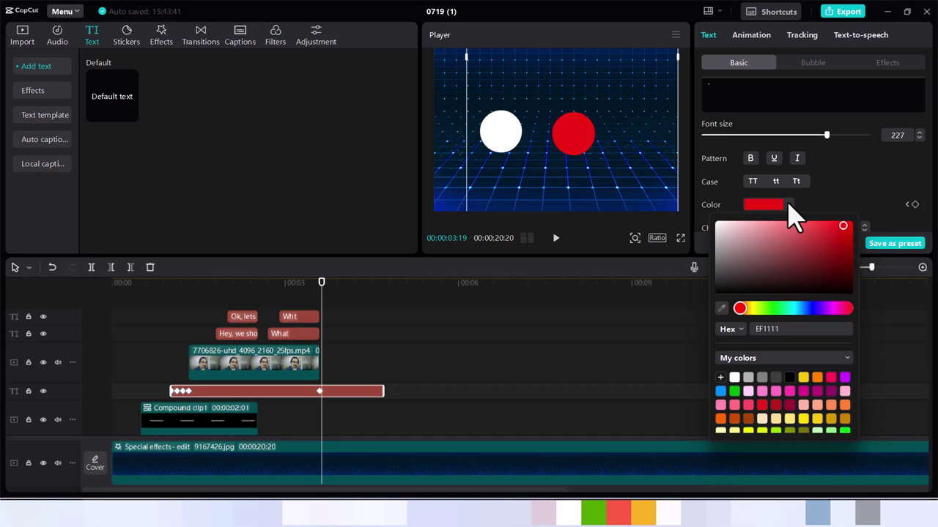
{"action": "left_click", "coordinate": [915, 205]}
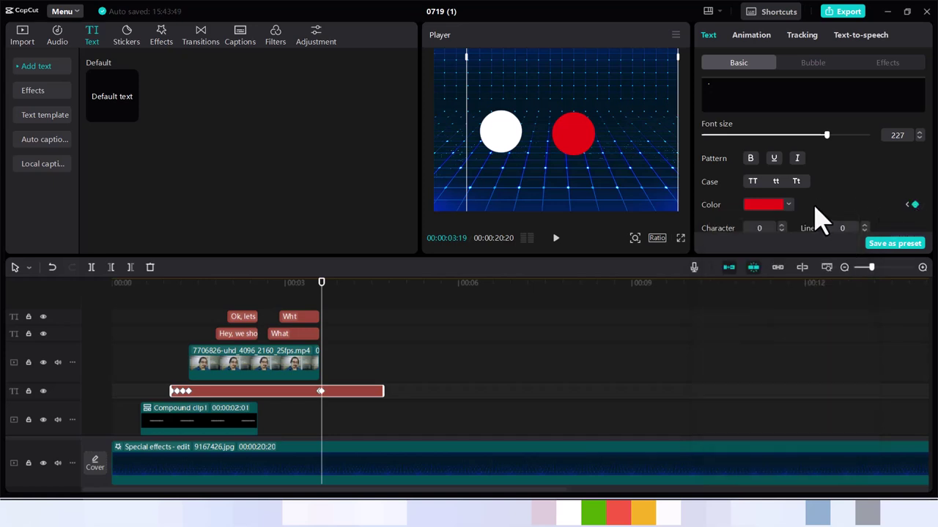
- Add an opacity keyframe of 100% to the red dot at 00:00:03:20
{"action": "key", "text": "Right"}
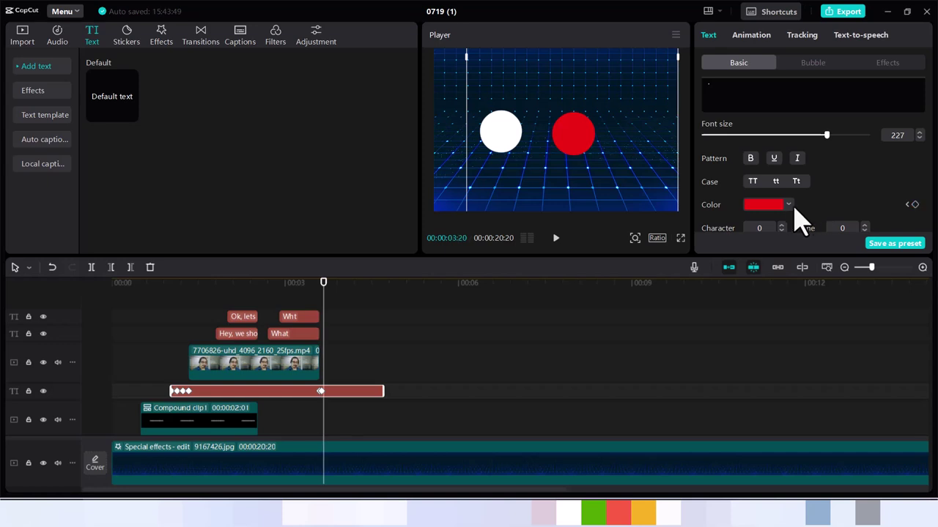
{"action": "left_click", "coordinate": [788, 205]}
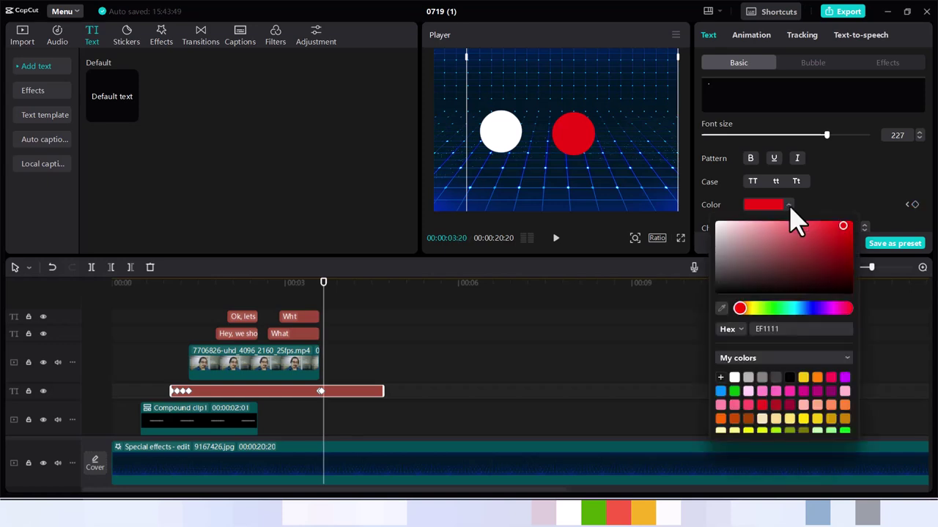
{"action": "left_click", "coordinate": [843, 204]}
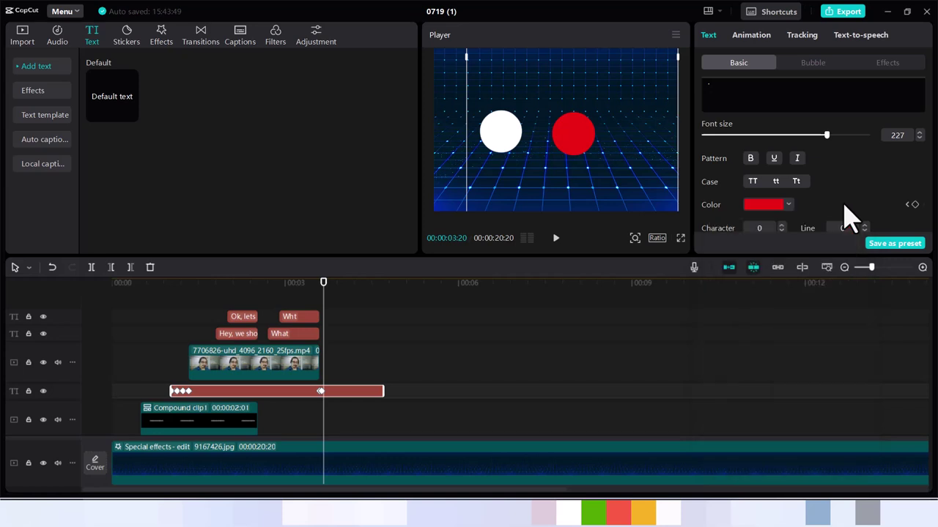
{"action": "scroll", "coordinate": [846, 215], "scroll_direction": "down", "scroll_amount": 5}
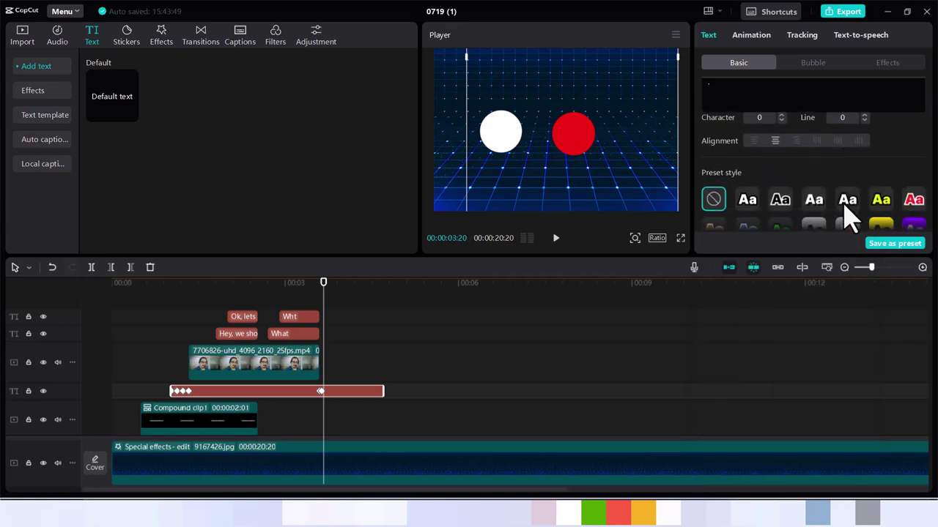
{"action": "scroll", "coordinate": [846, 215], "scroll_direction": "down", "scroll_amount": 5}
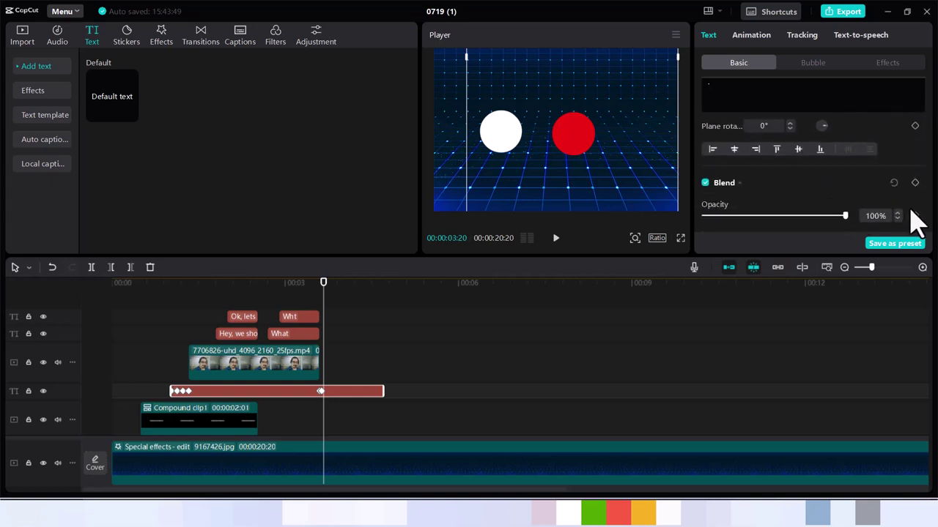
{"action": "left_click", "coordinate": [914, 215]}
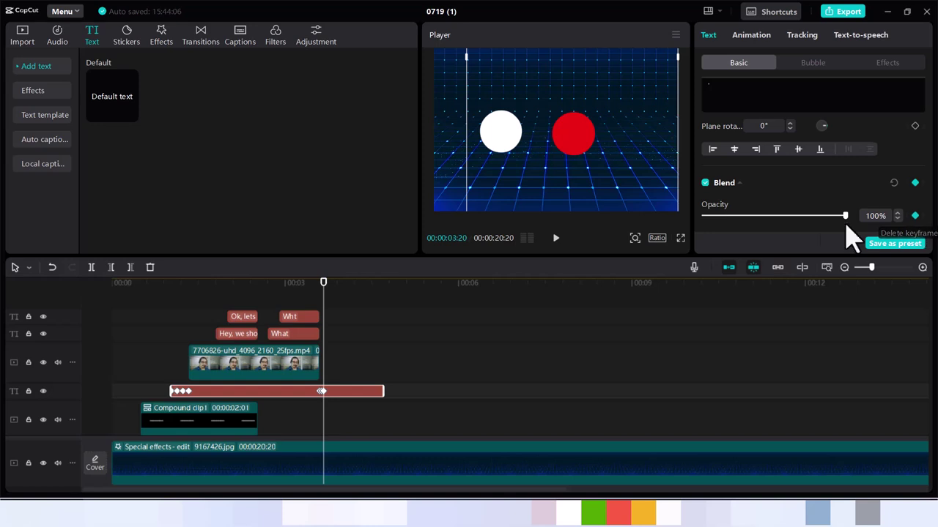
- Lower the red dot's opacity to about 73% at 00:00:03:19 and about 76% at 00:00:03:23
{"action": "key", "text": "Left"}
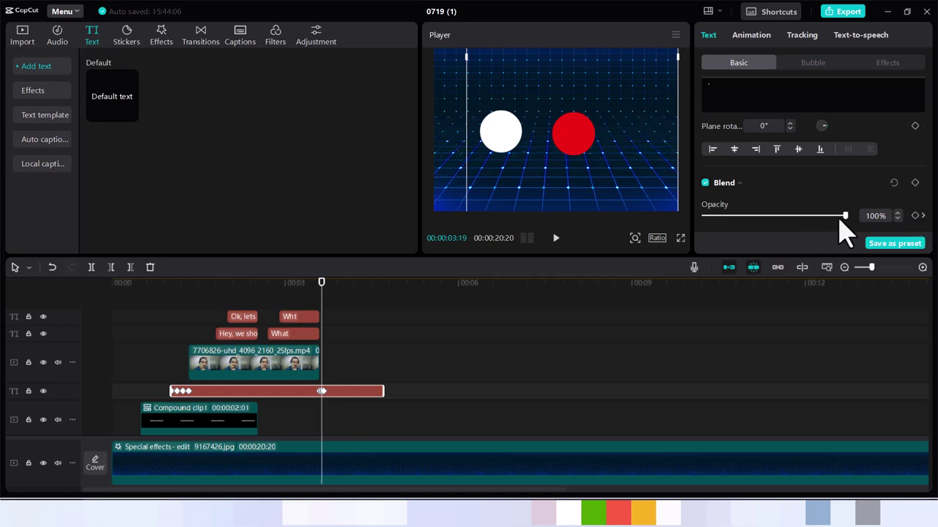
{"action": "left_click_drag", "start_coordinate": [844, 215], "coordinate": [808, 217]}
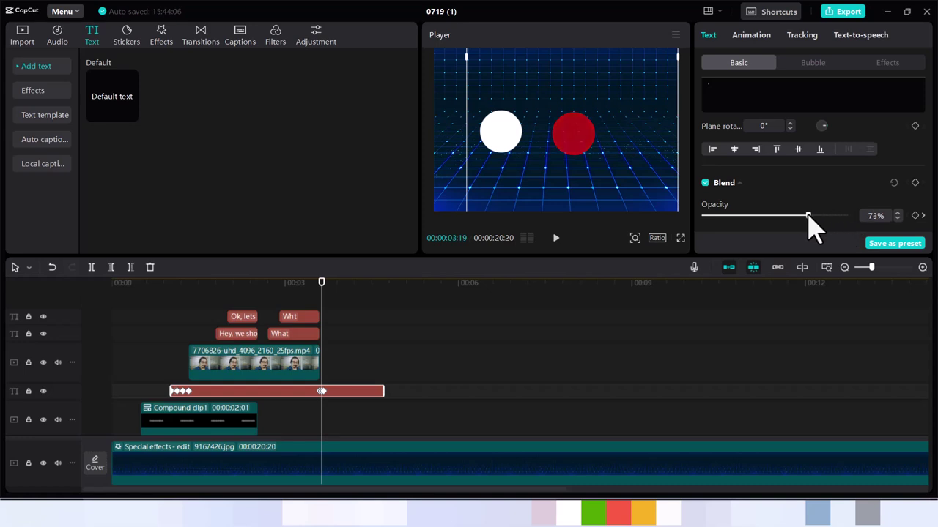
{"action": "key", "text": "Right"}
{"action": "key", "text": "Right"}
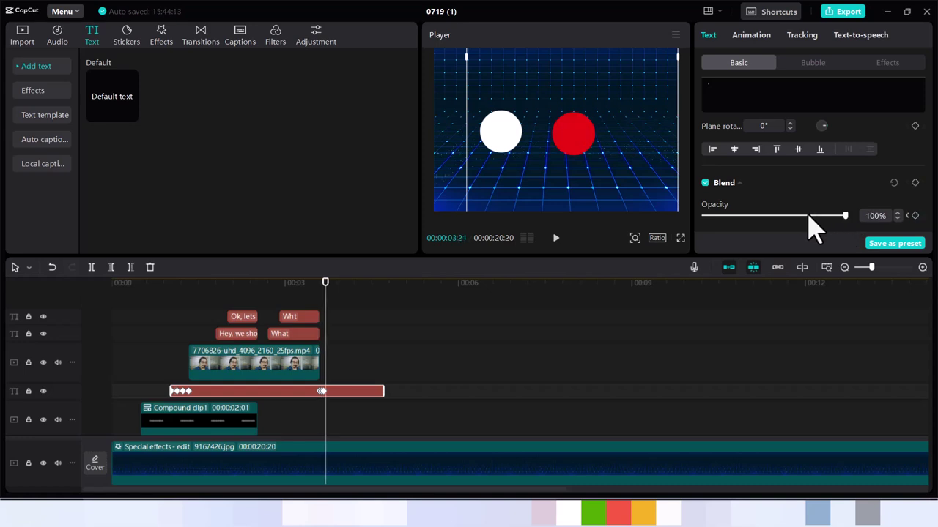
{"action": "key", "text": "Right"}
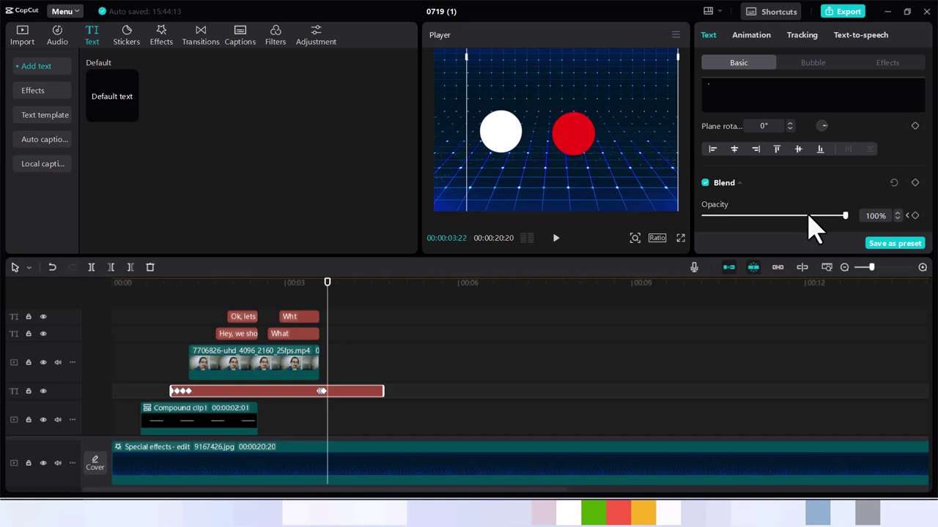
{"action": "key", "text": "Right"}
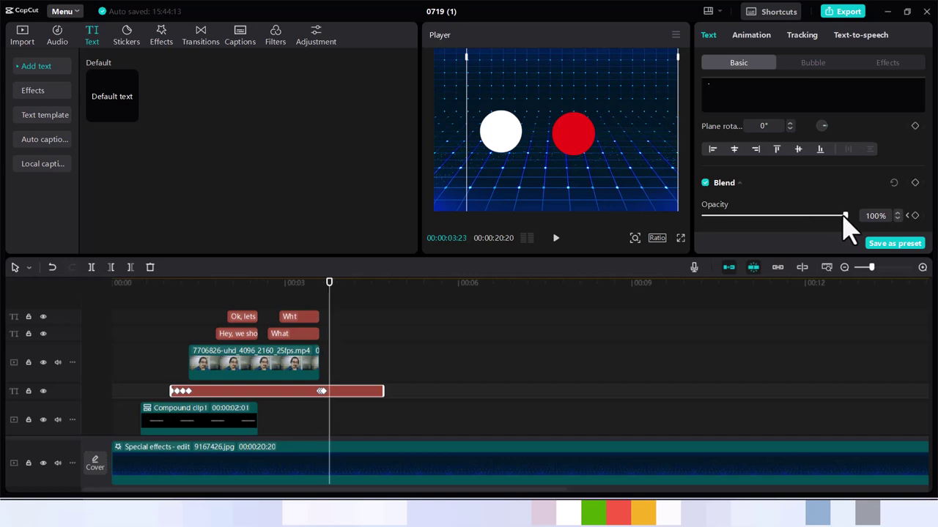
{"action": "left_click_drag", "start_coordinate": [844, 215], "coordinate": [811, 216]}
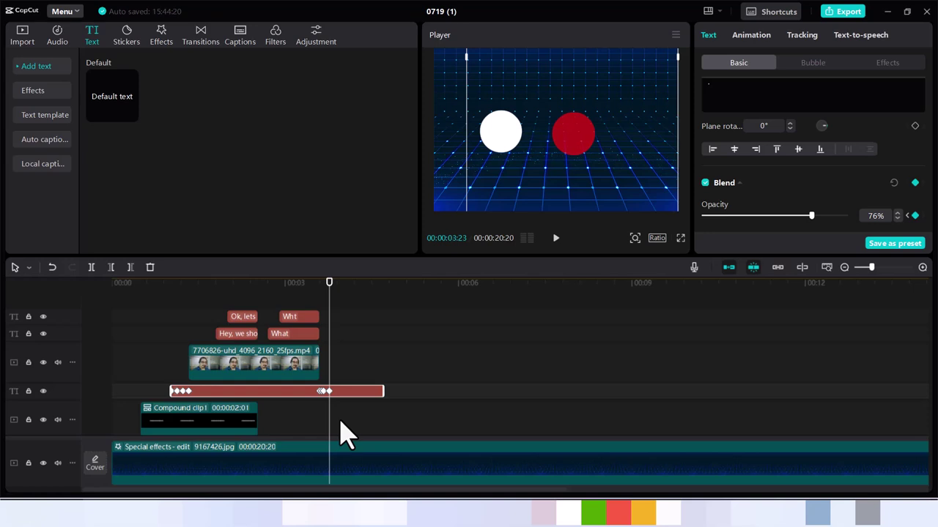
- At 00:00:03:23, move the red dot to the horizontal centre of the frame and place the white dot directly behind it
{"action": "left_click_drag", "start_coordinate": [579, 144], "coordinate": [565, 147]}
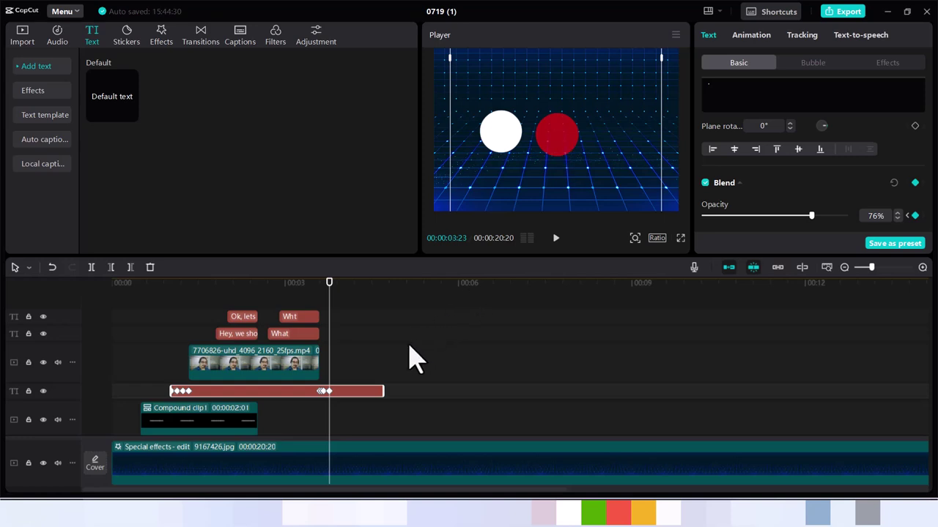
{"action": "scroll", "coordinate": [414, 357], "scroll_direction": "down", "scroll_amount": 2}
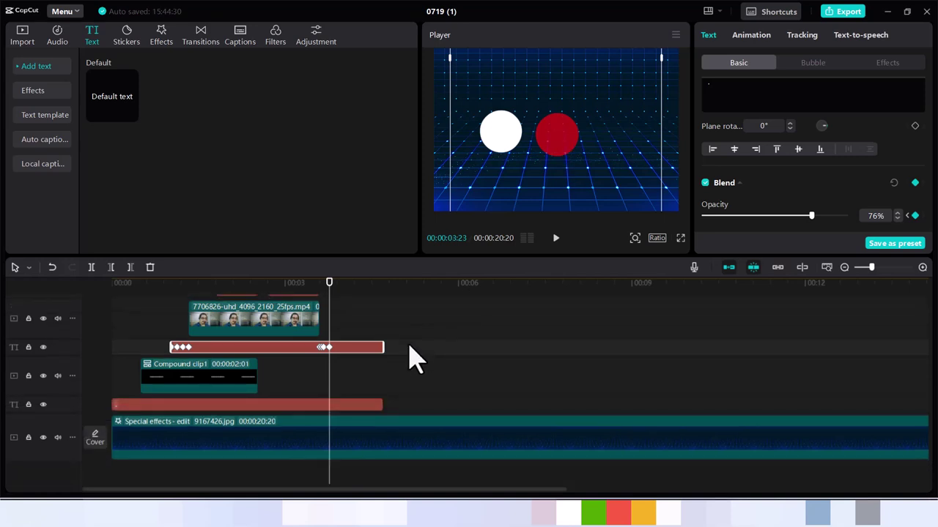
{"action": "left_click", "coordinate": [353, 399]}
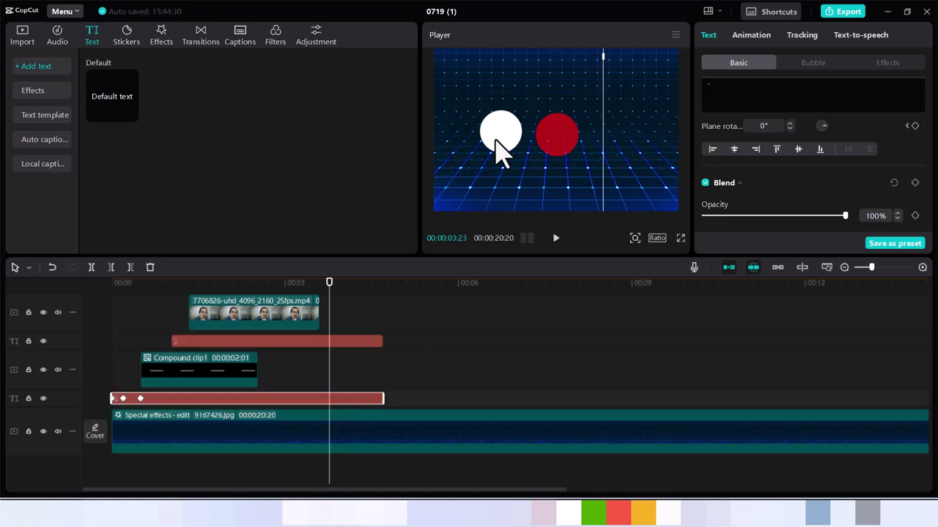
{"action": "left_click_drag", "start_coordinate": [504, 146], "coordinate": [551, 144]}
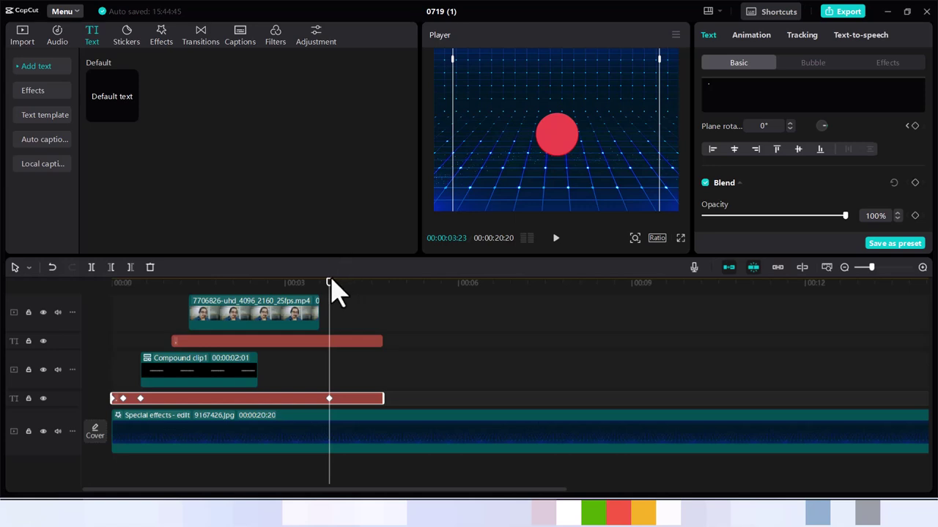
- Move the playhead to 00:00:03:29 and add the imported dancing cartoon video to the timeline
{"action": "left_click_drag", "start_coordinate": [331, 293], "coordinate": [341, 293]}
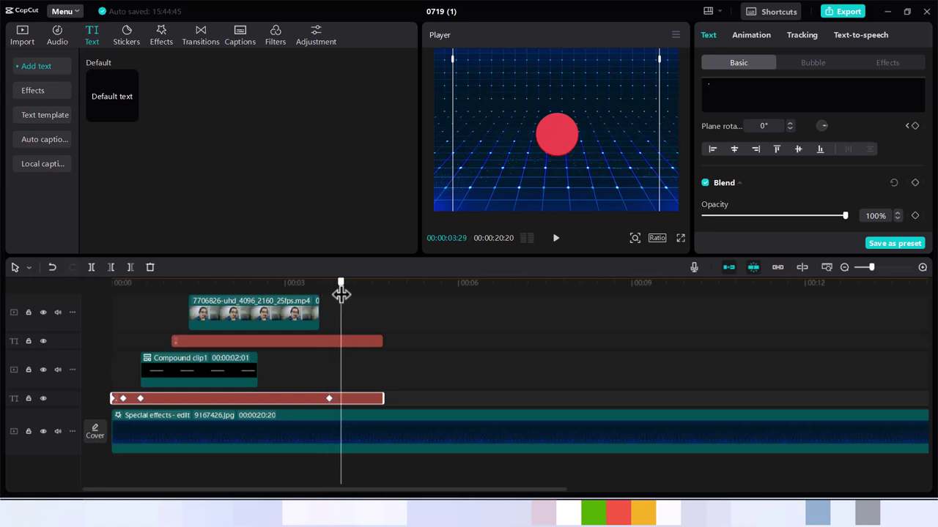
{"action": "left_click", "coordinate": [21, 37]}
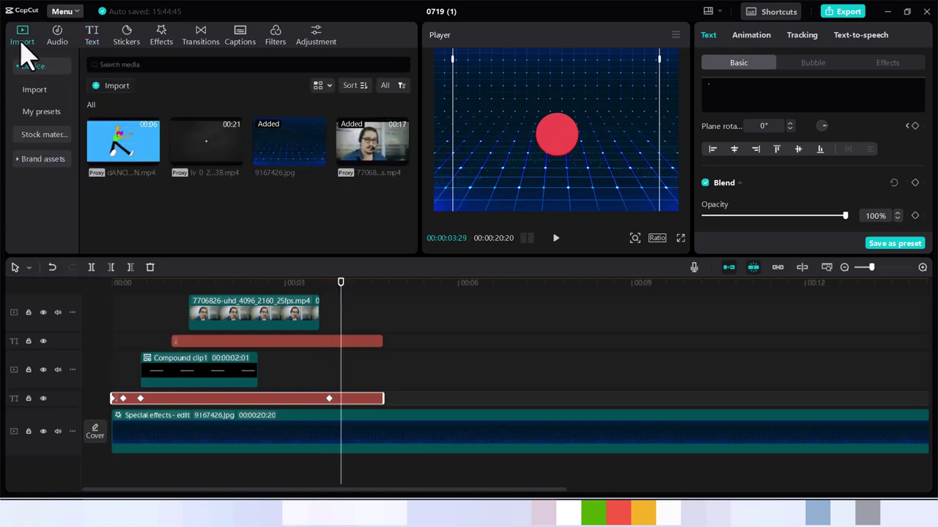
{"action": "left_click", "coordinate": [152, 159]}
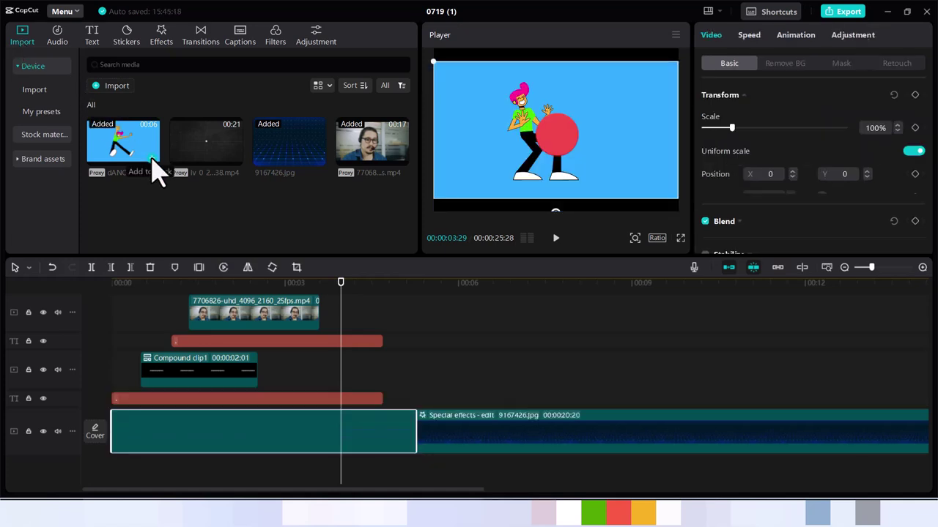
- Move the dancing cartoon clip to the upper track at 00:00:03:29 and trim its end to match the dot layers
{"action": "left_click_drag", "start_coordinate": [310, 446], "coordinate": [530, 321]}
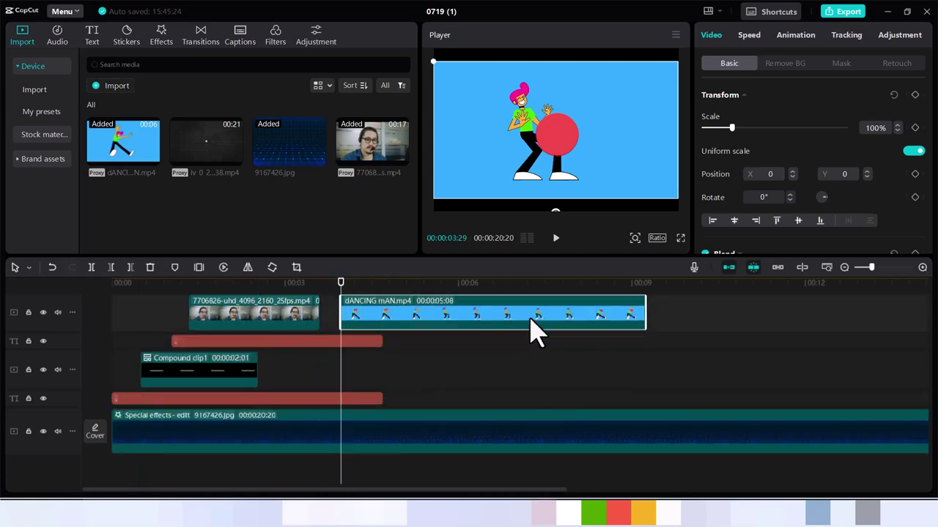
{"action": "left_click_drag", "start_coordinate": [635, 310], "coordinate": [377, 331]}
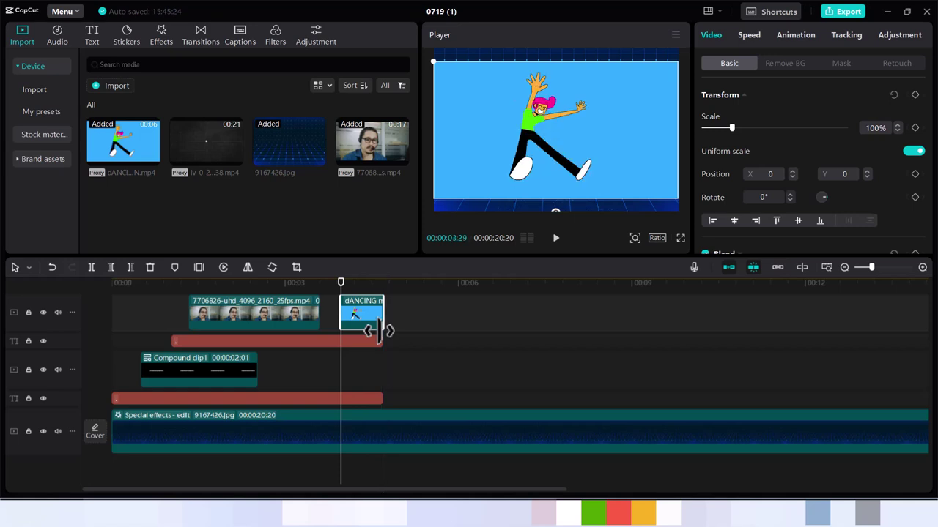
- Key out the dancing clip's blue background with Chroma key, sampling the blue and setting the intensity to 37
{"action": "left_click", "coordinate": [781, 64]}
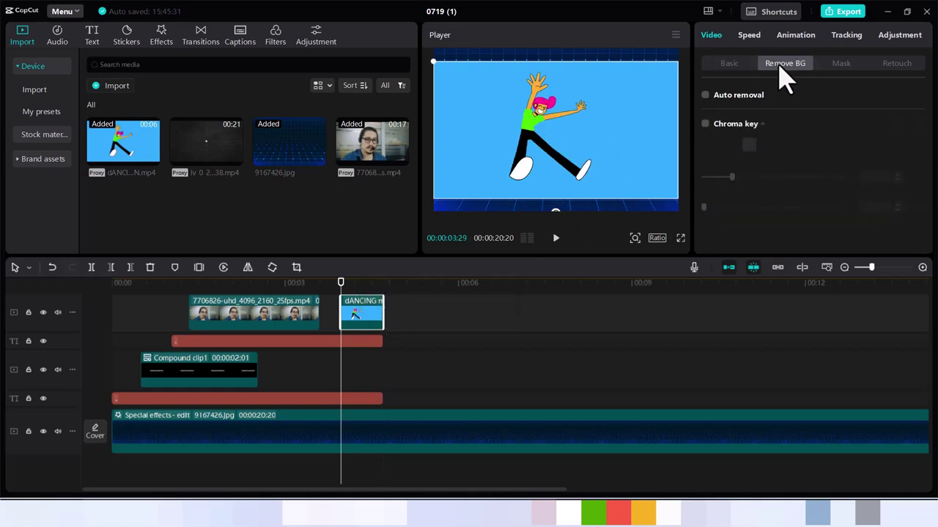
{"action": "left_click", "coordinate": [705, 126]}
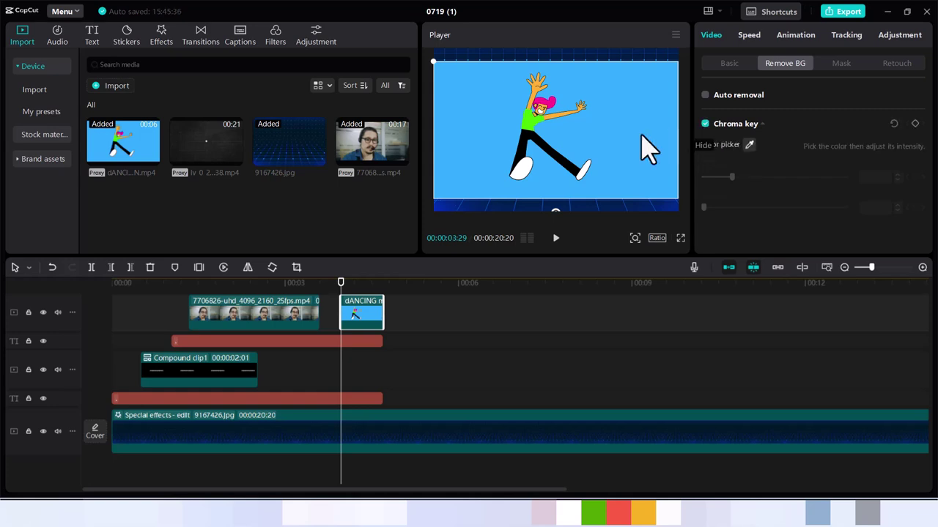
{"action": "left_click", "coordinate": [636, 143]}
{"action": "left_click", "coordinate": [636, 143]}
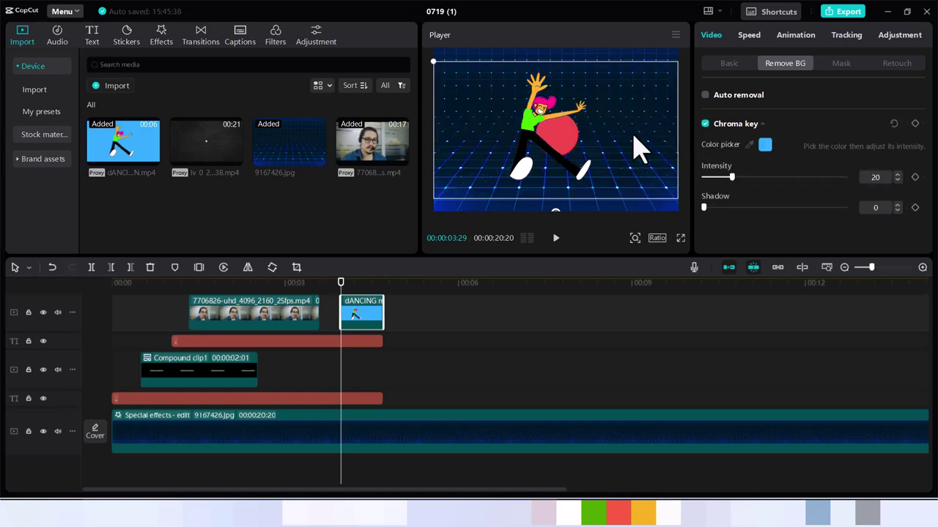
{"action": "left_click_drag", "start_coordinate": [731, 177], "coordinate": [757, 179]}
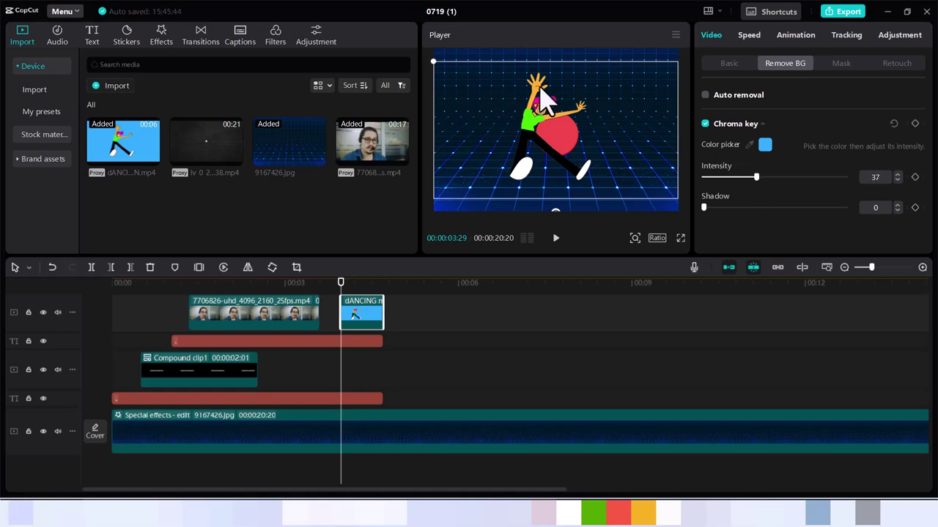
- Shrink the dancing character and place it to the left of the red dot
{"action": "left_click_drag", "start_coordinate": [433, 62], "coordinate": [484, 88]}
{"action": "left_click_drag", "start_coordinate": [546, 140], "coordinate": [476, 146]}
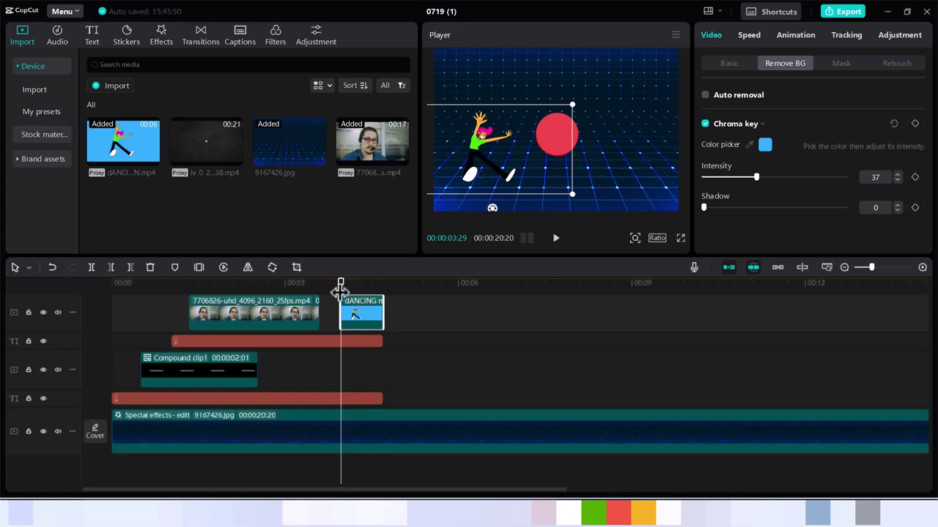
- Split the grid background clip at 00:00:04:21, delete the part after it, and return to the start of the timeline
{"action": "left_click_drag", "start_coordinate": [340, 292], "coordinate": [383, 295]}
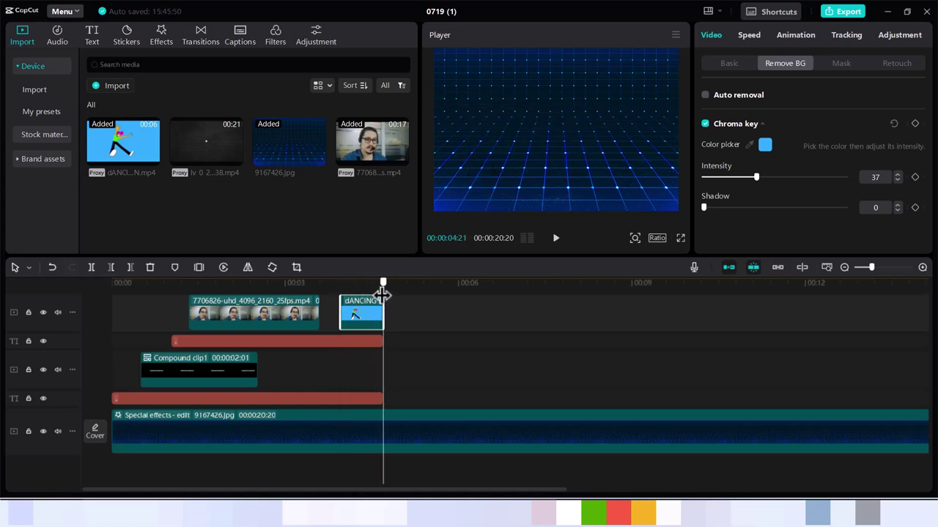
{"action": "left_click", "coordinate": [394, 437]}
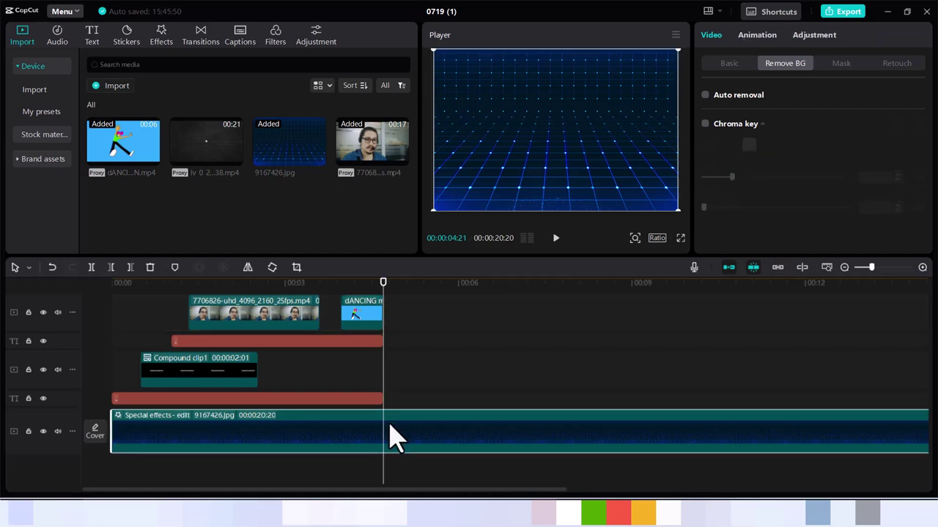
{"action": "key", "text": "ctrl+b"}
{"action": "key", "text": "Delete"}
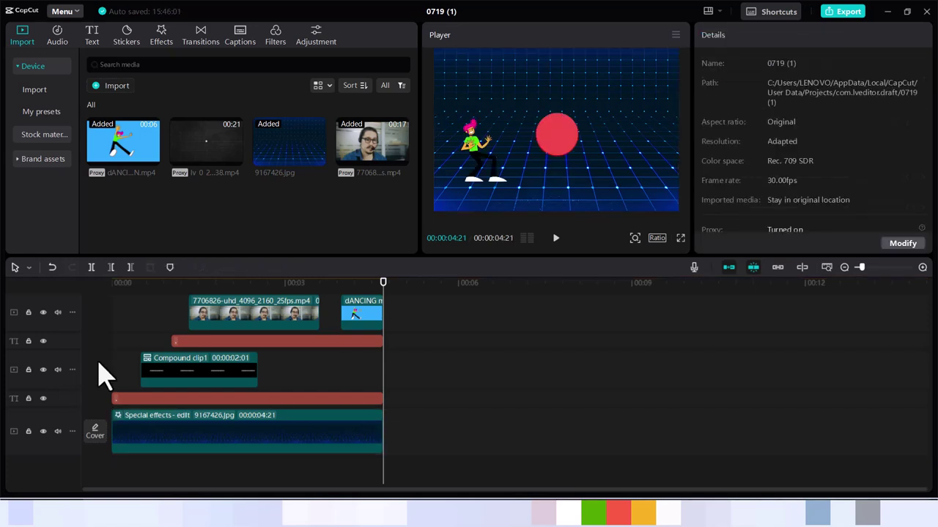
{"action": "key", "text": "Home"}
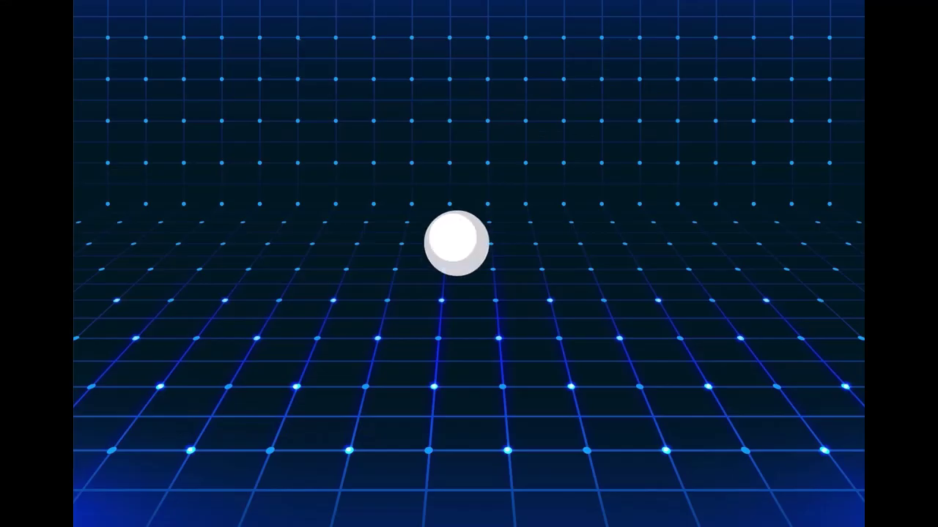